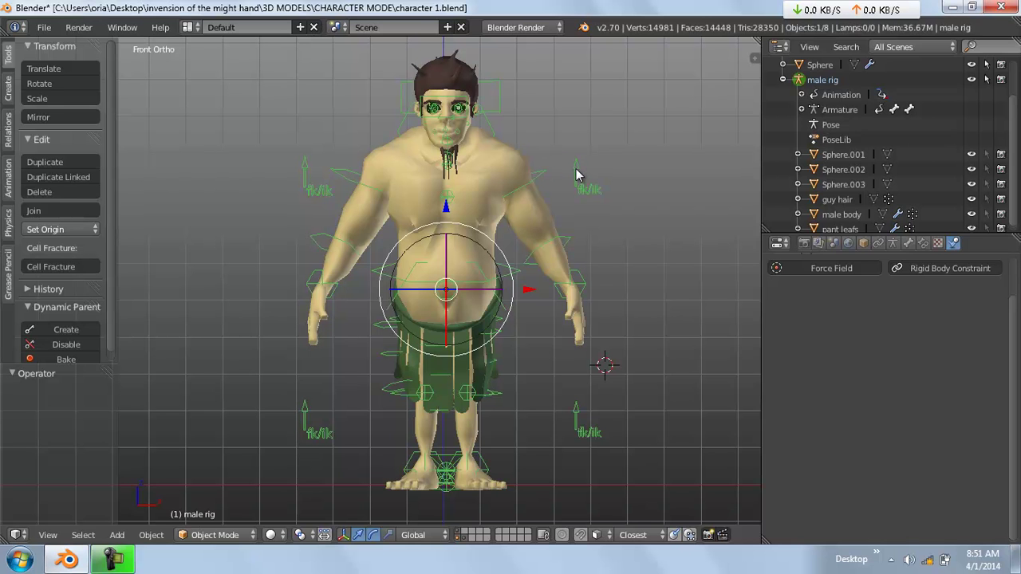
Switch the male rig to Pose Mode and select the left arm's fk/ik control bone
key("ctrl+Tab")
right_click(585, 181)
scroll(597, 188, "up", 2)
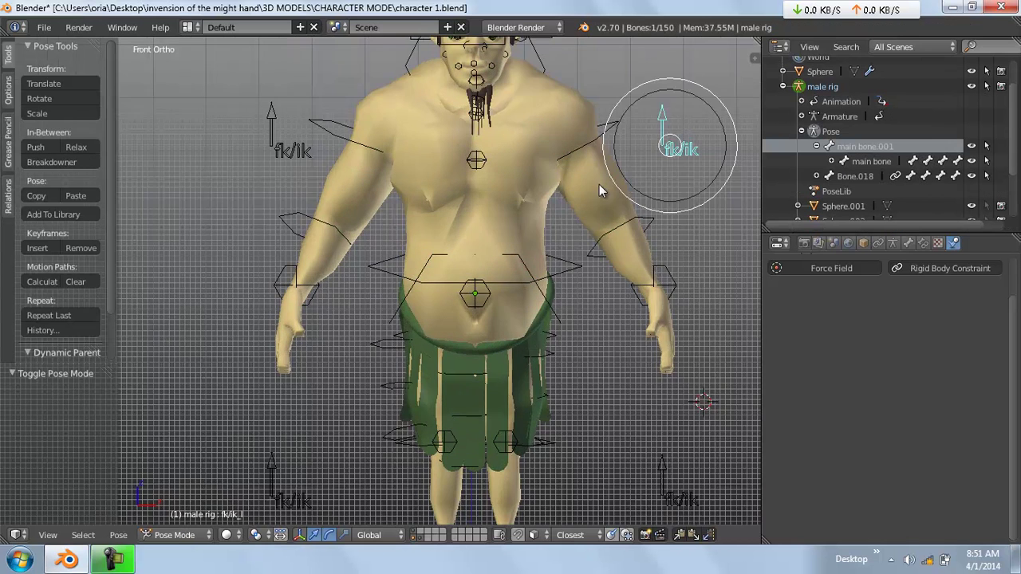
middle_click_drag(600, 189, 547, 223, "shift")
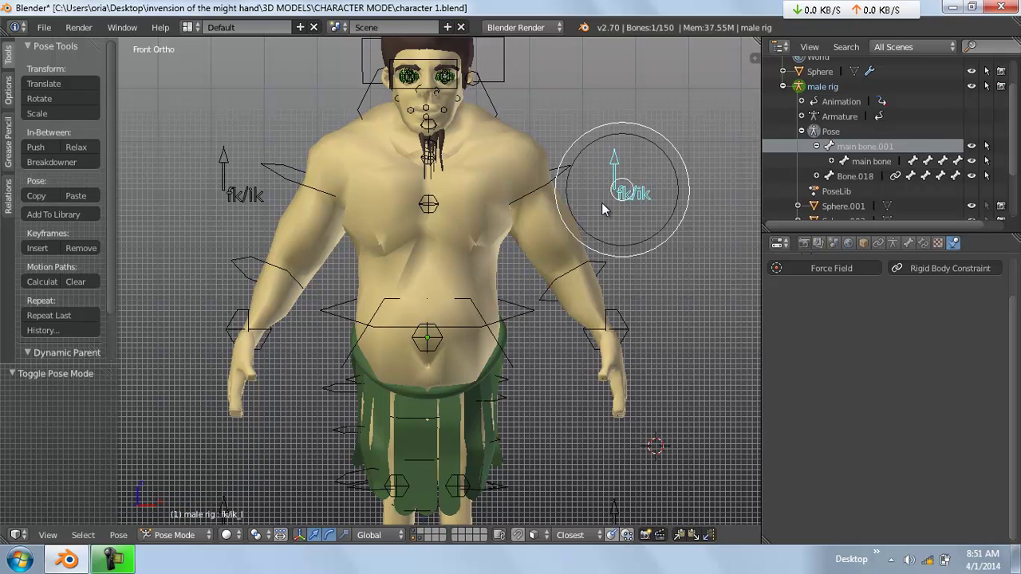
Move the hand ik_l bone about 1.78 in X and 3.40 in Z, and rotate it about -94.5°
right_click(627, 328)
scroll(614, 319, "down", 1)
scroll(607, 288, "down", 1)
middle_click_drag(598, 287, 579, 286, "shift")
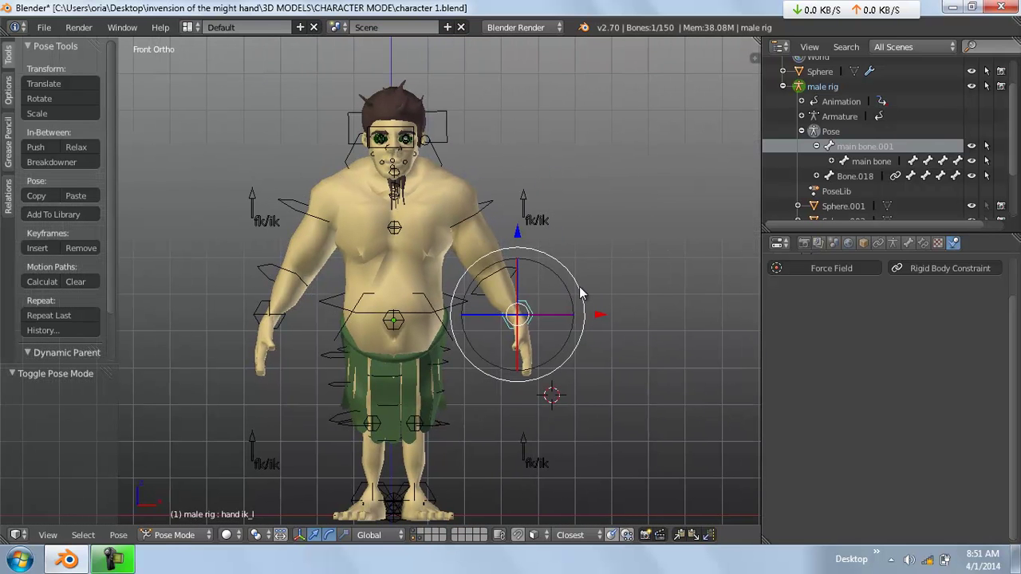
scroll(517, 338, "up", 1)
key("g")
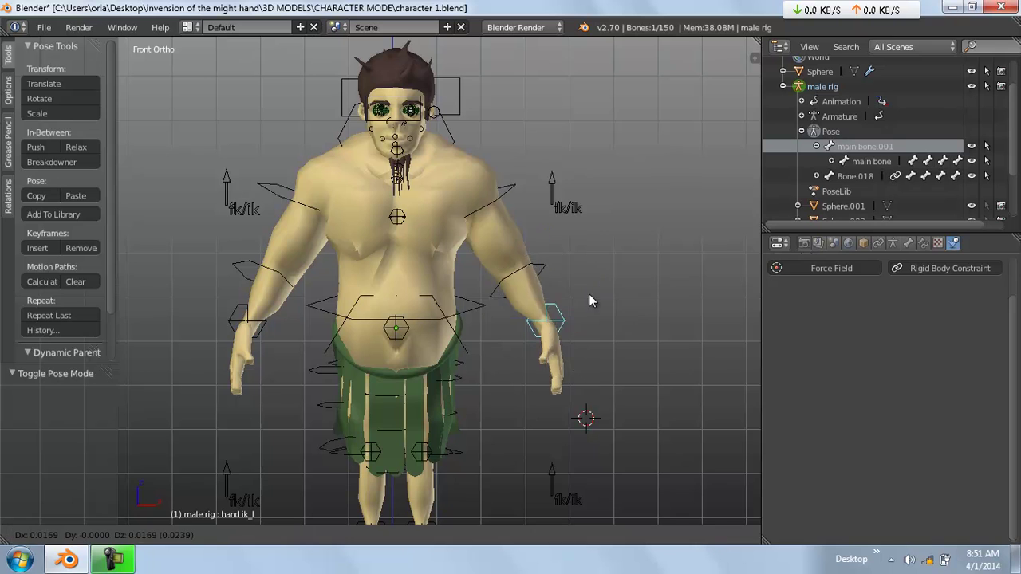
left_click(639, 201)
key("r")
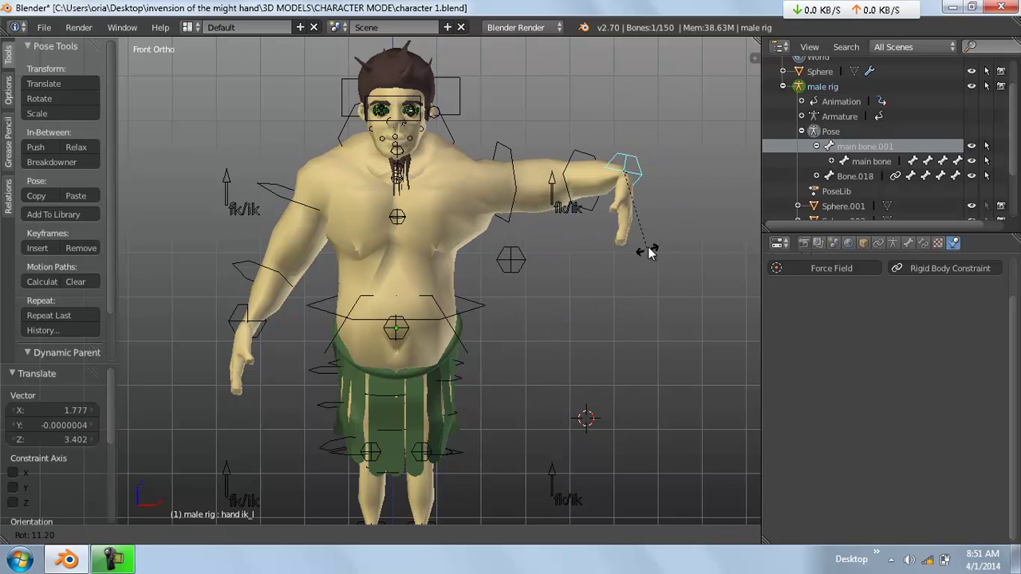
left_click(667, 153)
Lower the hand ik_l bone beside the hip with a new rotation, then clear its rotation and location
key("g")
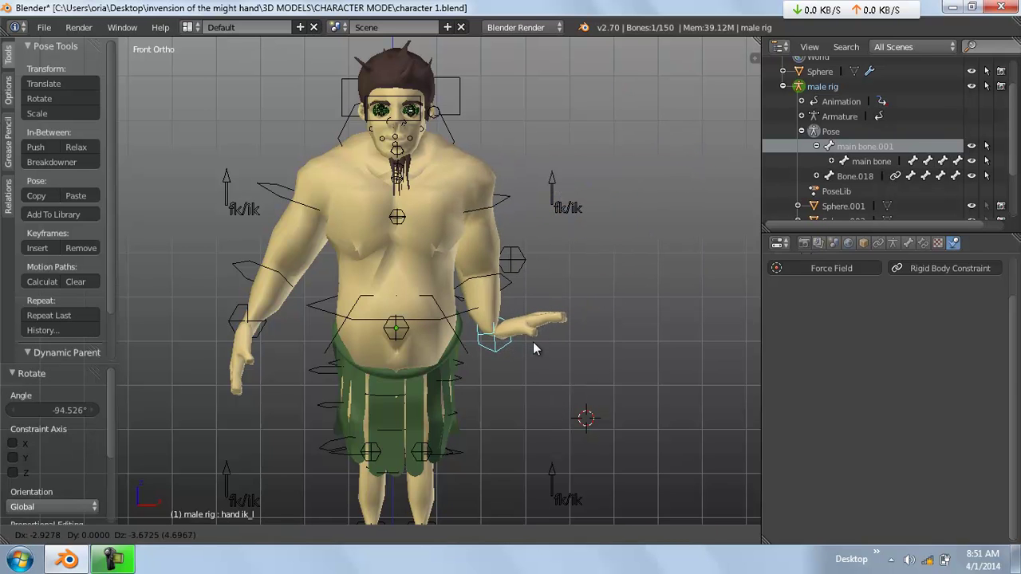
left_click(535, 339)
key("r")
left_click(535, 401)
key("alt+r")
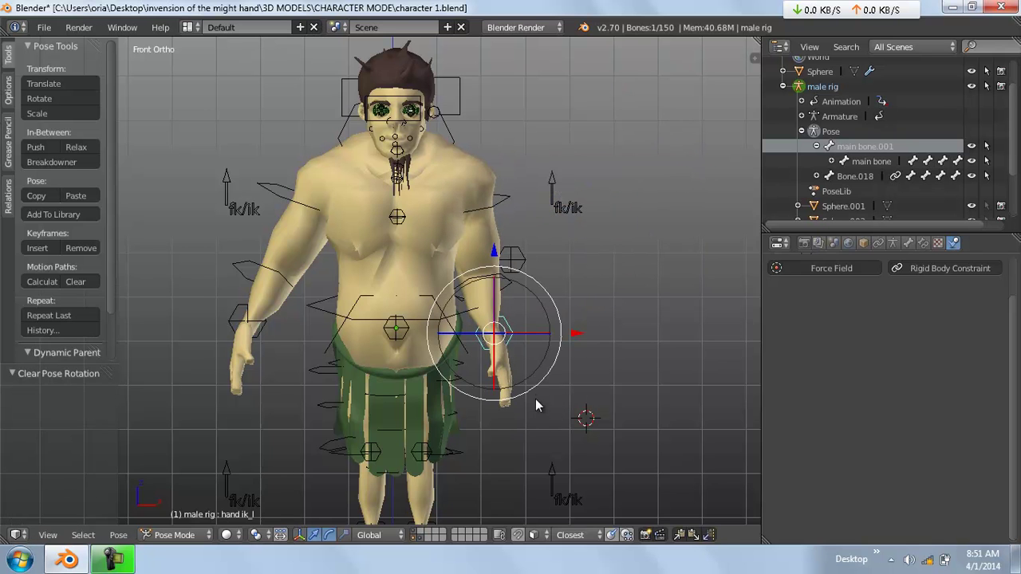
key("alt+g")
Raise the left arm's fk/ik control bone about 0.68 in X and 3.25 in Z to switch the arm to FK
right_click(567, 209)
key("a")
right_click(567, 210)
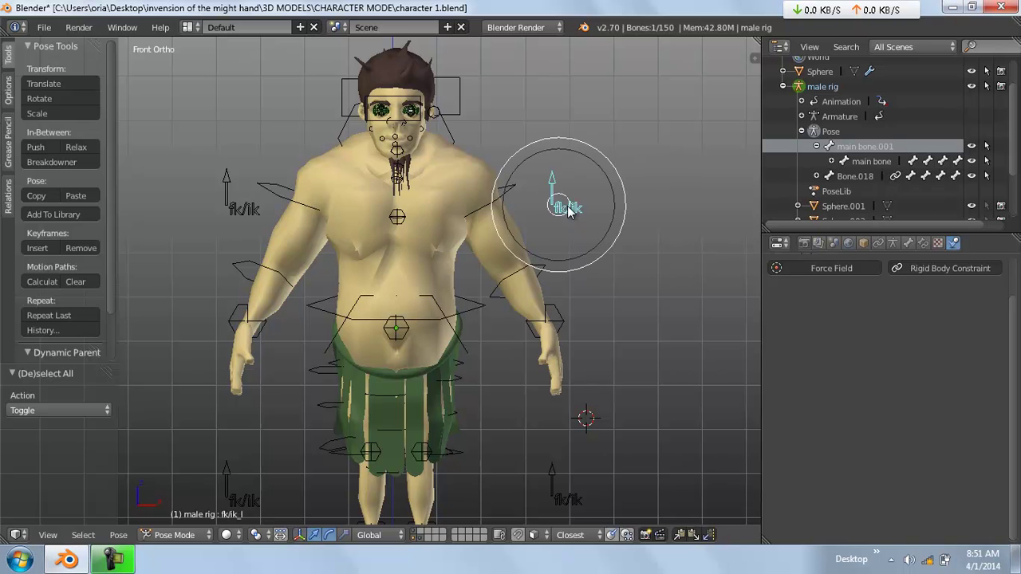
key("g")
left_click(597, 62)
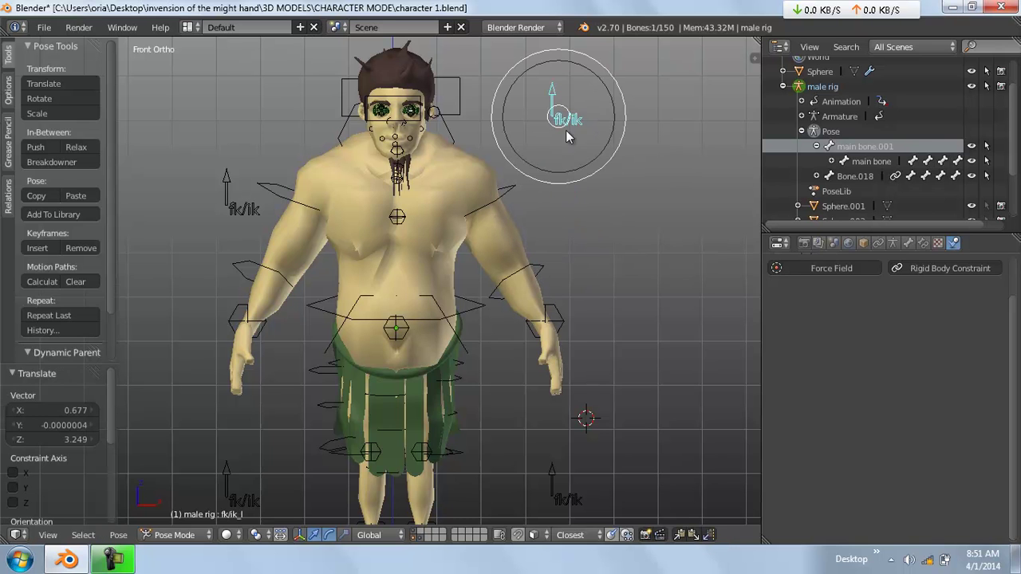
Rotate the top hand_l bone about -71.3° and the lower hand_l bone about 43.8°
right_click(516, 189)
key("r")
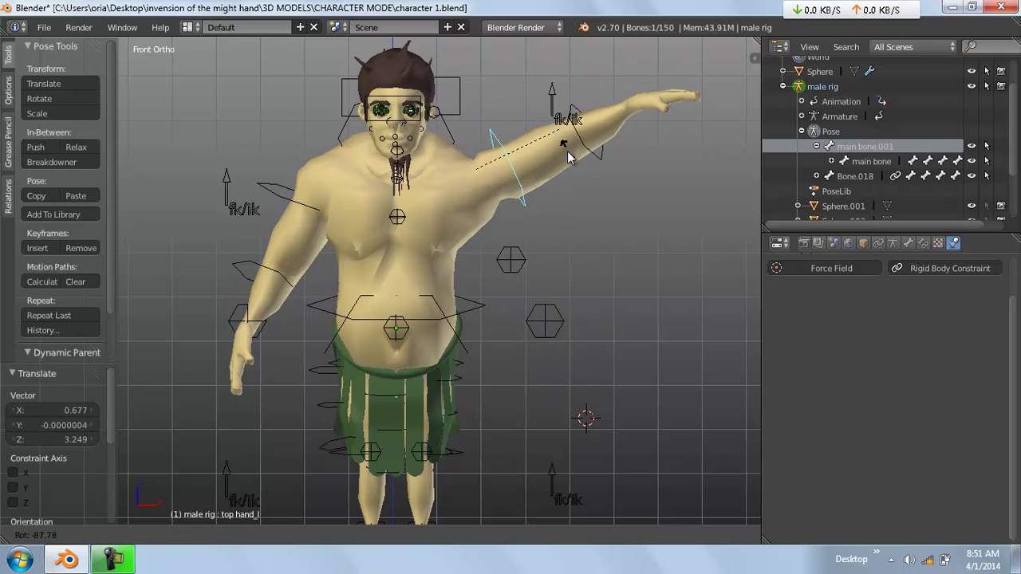
left_click(596, 212)
right_click(599, 214)
key("r")
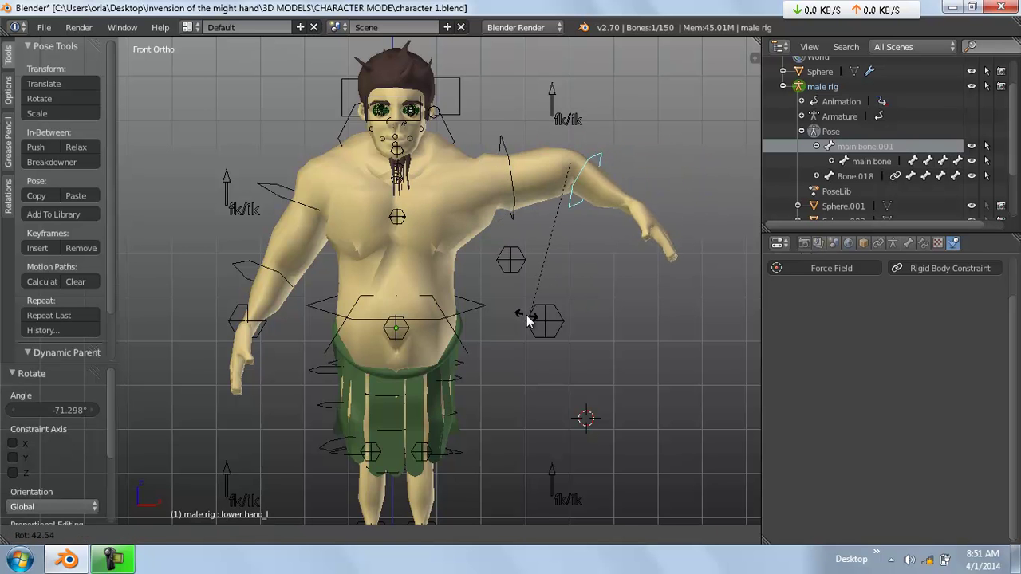
left_click(529, 314)
Move the leg ik_l bone forward and up by about -0.23, -2.98, 1.70, and rotate the foot
scroll(457, 371, "down", 2)
middle_click_drag(457, 371, 450, 208, "shift")
scroll(452, 212, "up", 2)
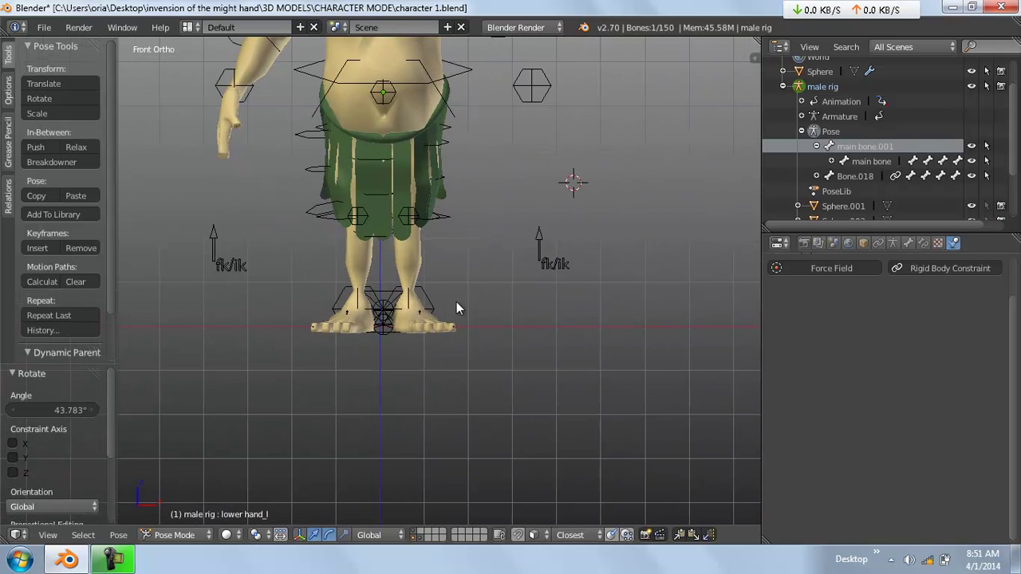
middle_click_drag(457, 308, 404, 319)
right_click(458, 305)
middle_click_drag(470, 314, 371, 335)
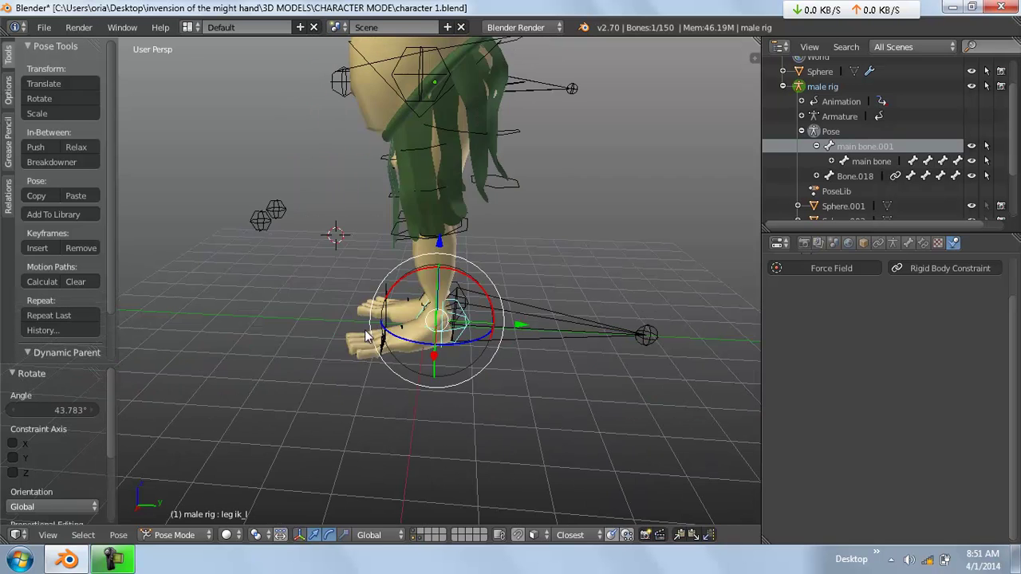
key("g")
left_click(242, 247)
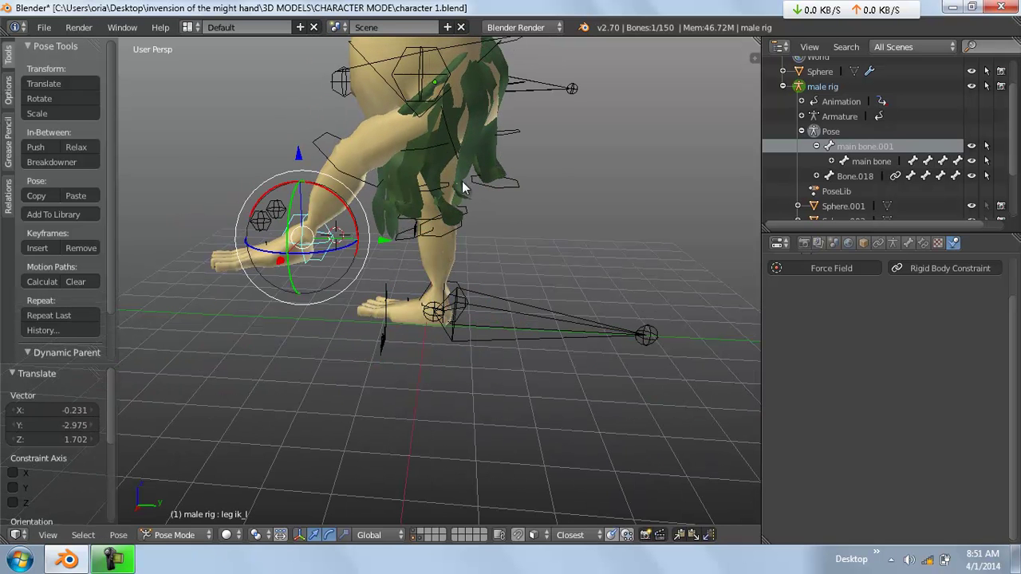
key("r")
left_click(424, 137)
Move the left leg's fk/ik control bone by about -0.73, 1.27, 3.91 to switch the leg to FK
middle_click_drag(425, 137, 521, 268)
right_click(499, 292)
key("g")
left_click(505, 193)
Rotate the top leg_l bone and the lower leg_L bone to pose the left leg with FK
middle_click_drag(413, 217, 419, 165)
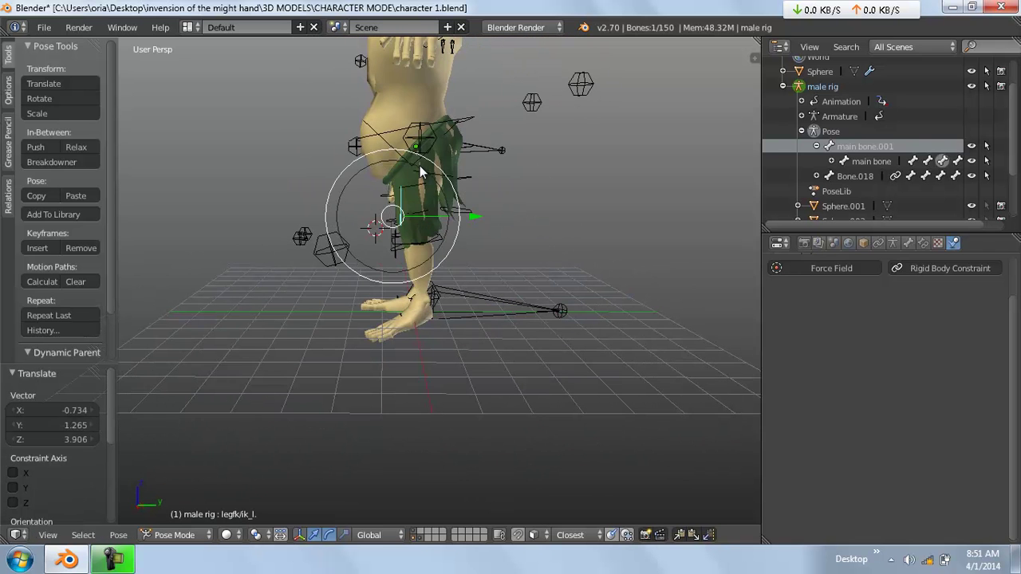
right_click(437, 175)
right_click(431, 173)
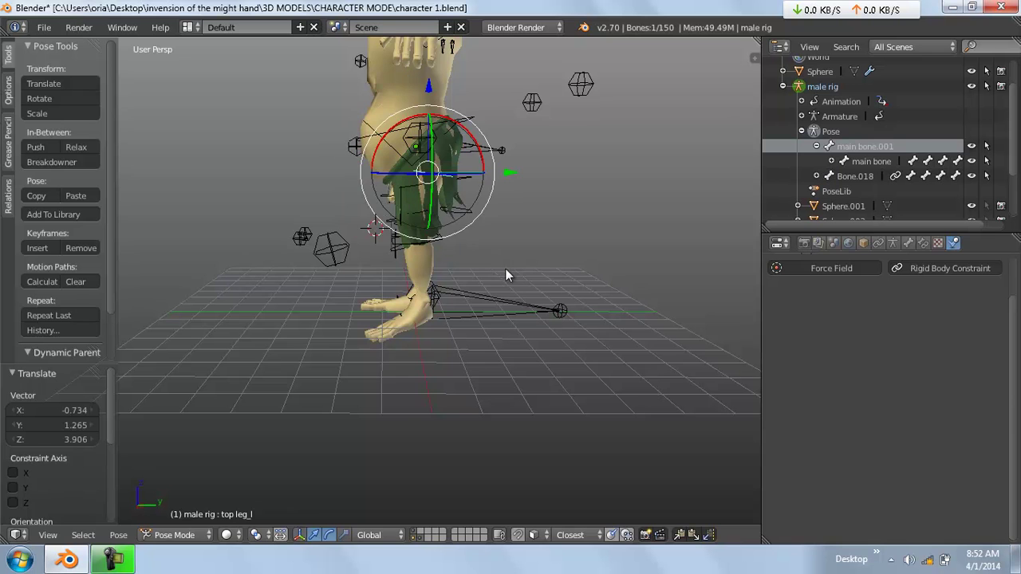
key("r")
left_click(371, 270)
right_click(386, 234)
key("r")
left_click(422, 249)
In front orthographic view, clear the rotation and location of all the rig's bones and deselect them
key("KP_1")
key("KP_5")
scroll(460, 207, "up", 1)
middle_click_drag(458, 206, 455, 309, "shift")
key("a")
key("a")
key("alt+r")
key("alt+g")
scroll(541, 275, "down", 2)
key("a")
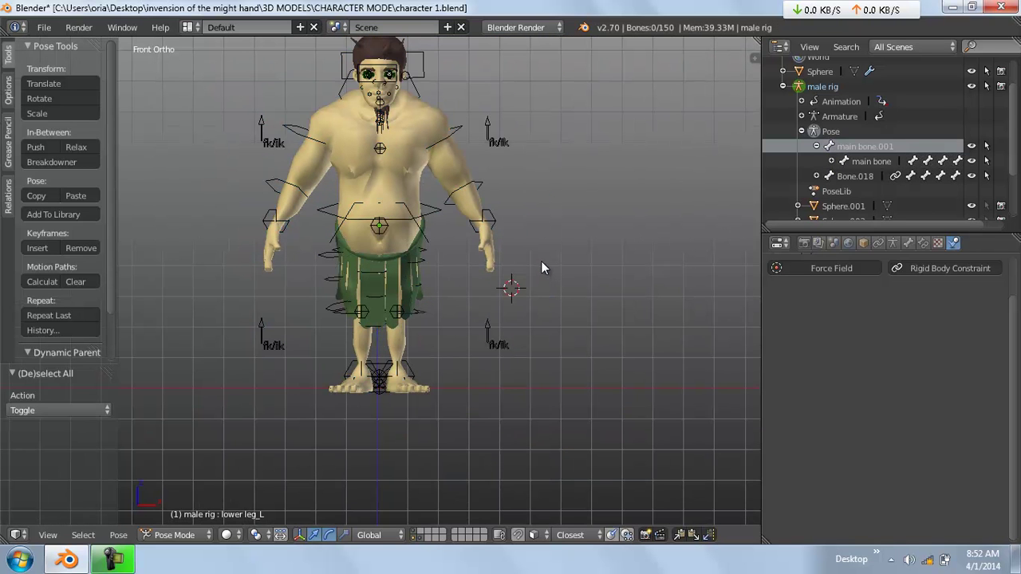
Start a new file and add a Single Bone armature at the 3D cursor
key("ctrl+n")
left_click(542, 260)
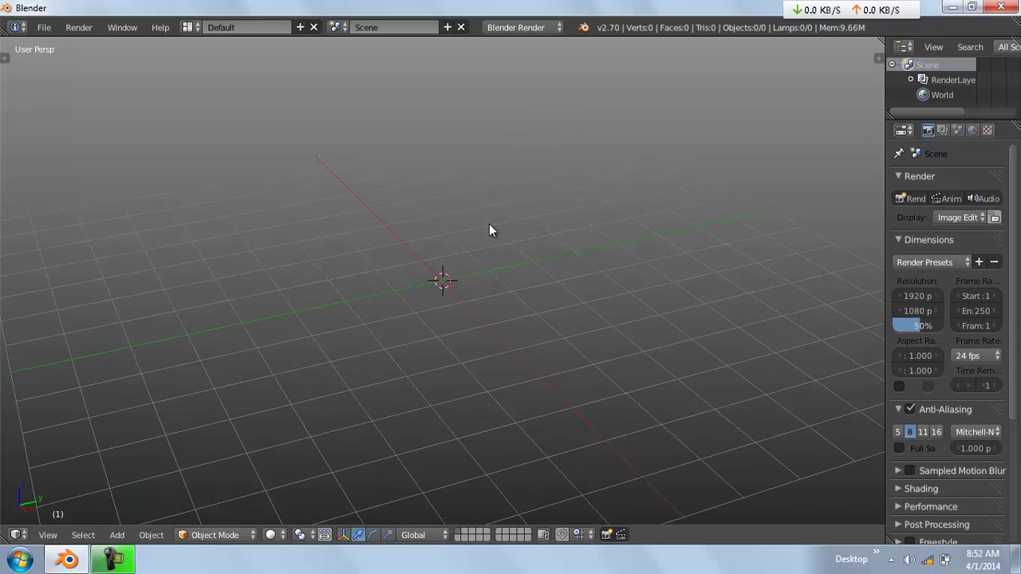
middle_click_drag(380, 305, 557, 314)
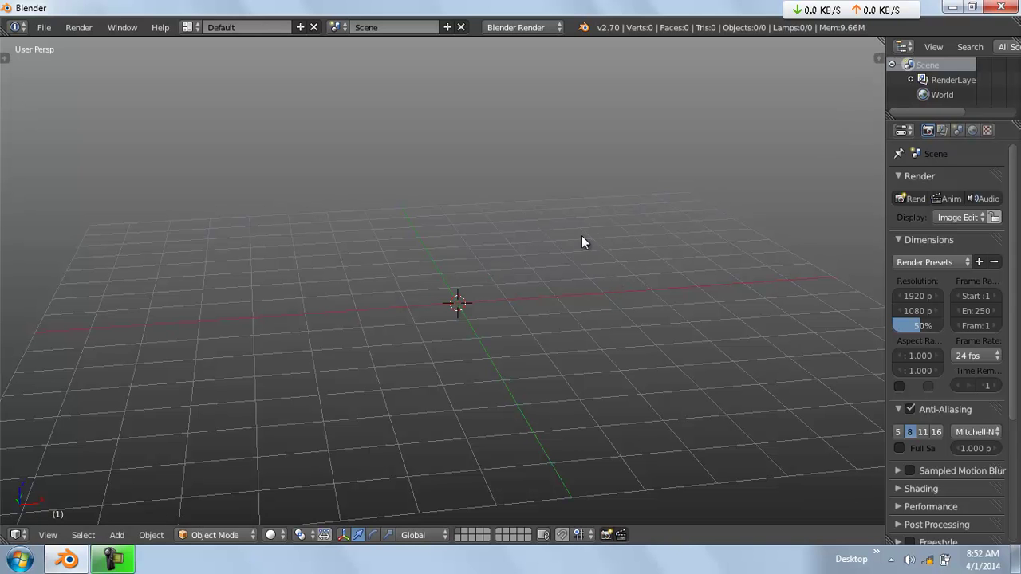
key("shift+a")
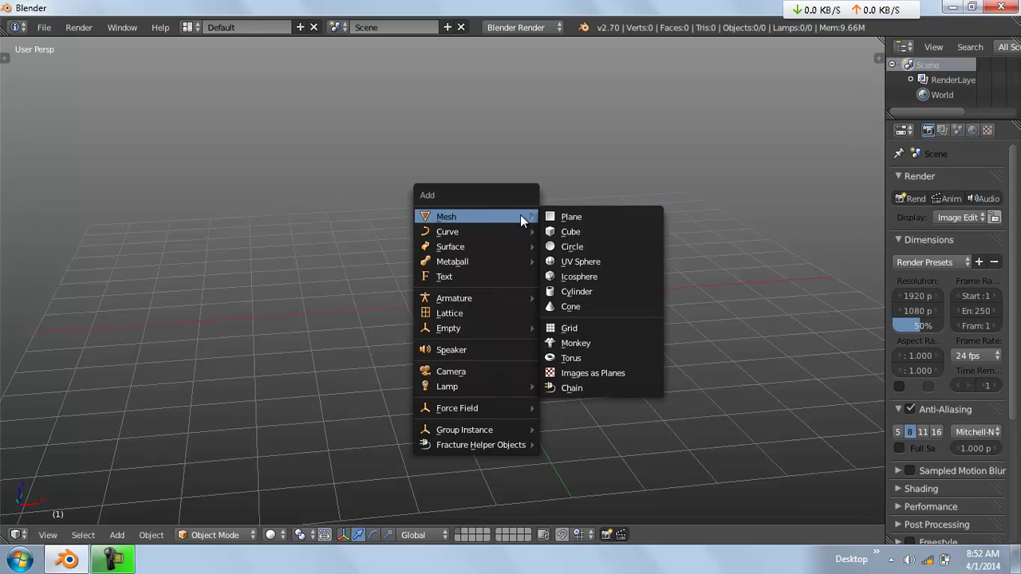
mouse_move(461, 299)
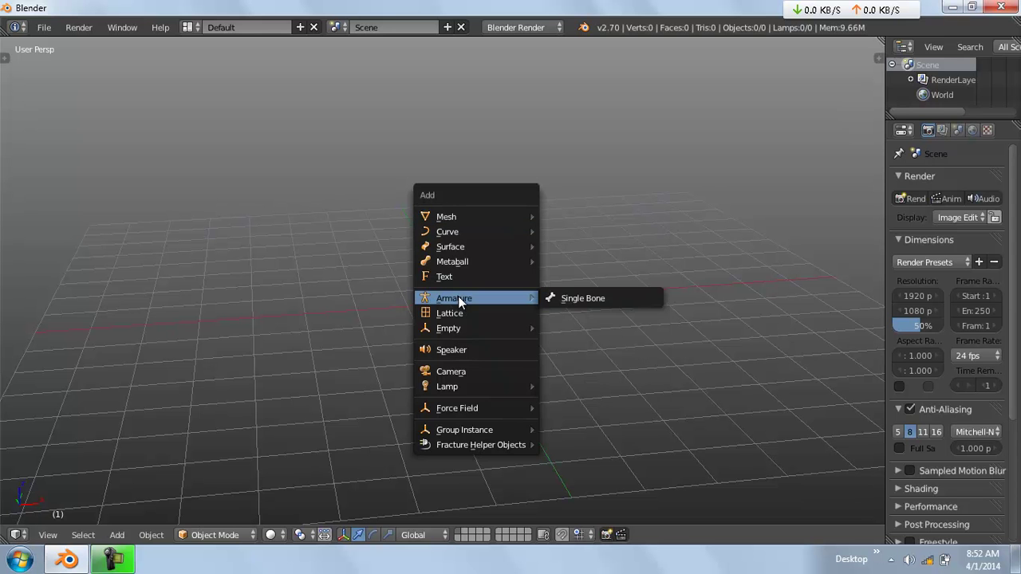
left_click(567, 299)
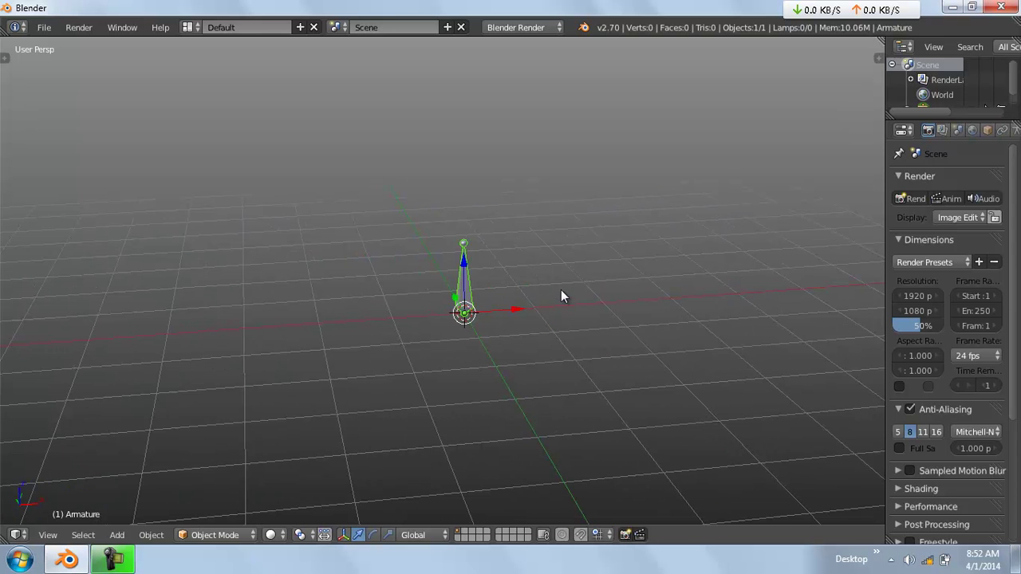
Start the Screencast Keys display
key("n")
scroll(819, 364, "down", 1)
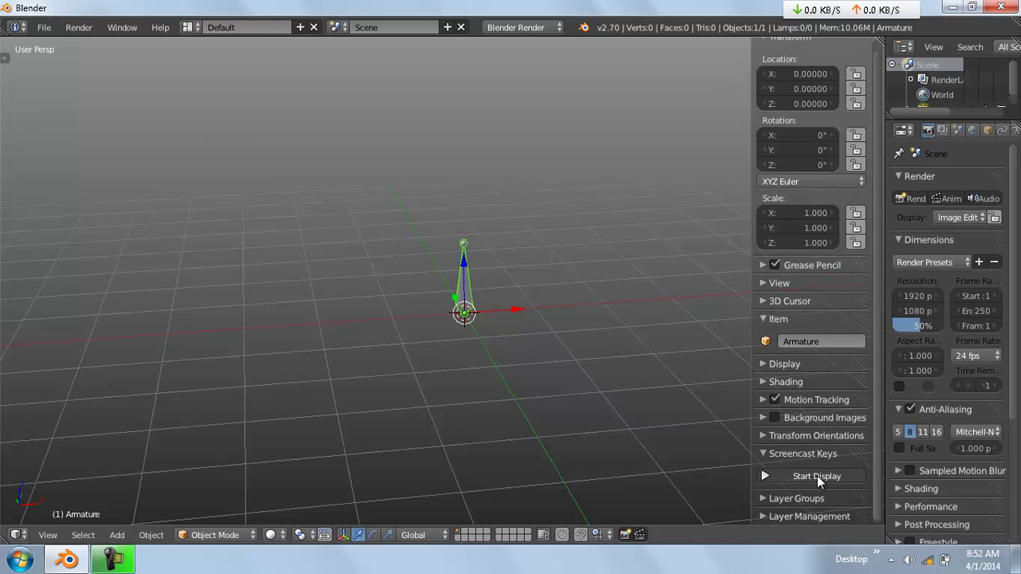
left_click(816, 475)
key("n")
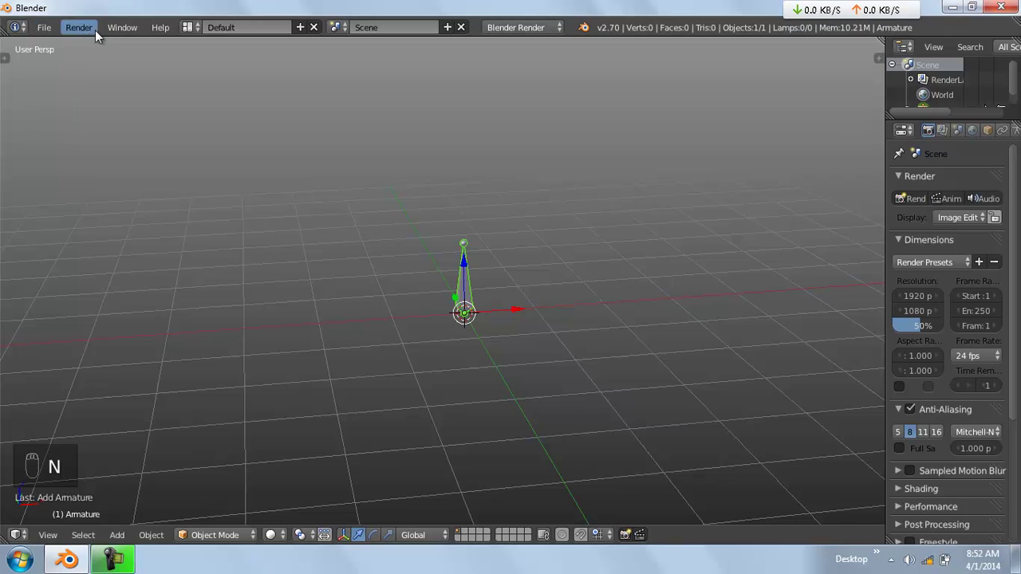
Add a second armature at the 3D cursor, move it aside and delete it
key("t")
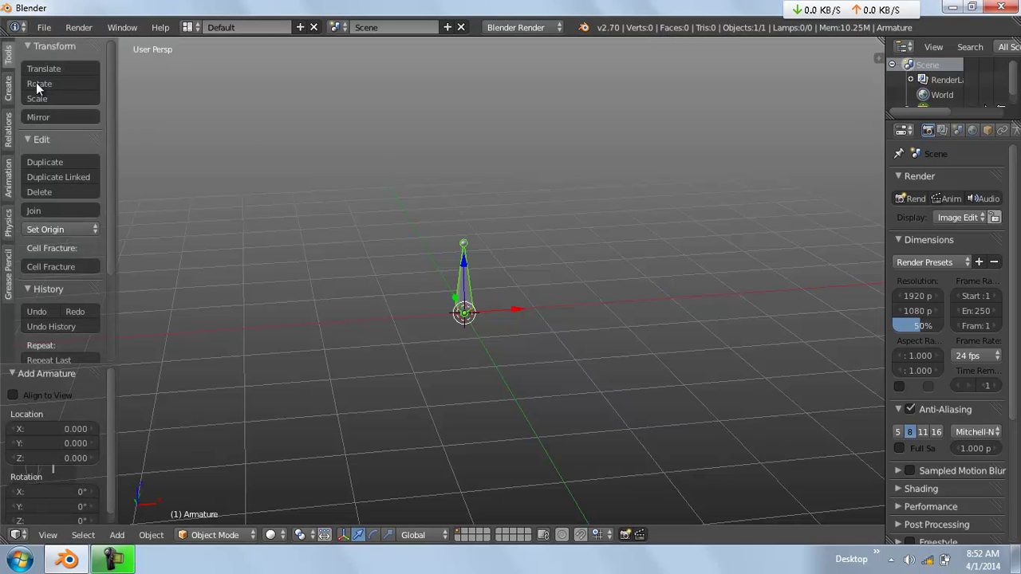
left_click(9, 89)
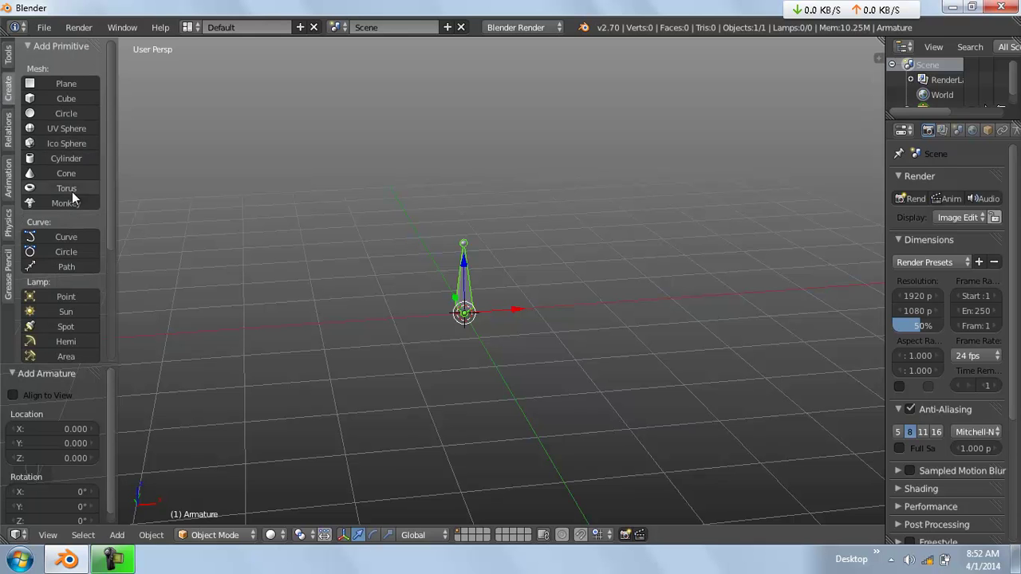
scroll(75, 226, "down", 1)
scroll(76, 225, "down", 2)
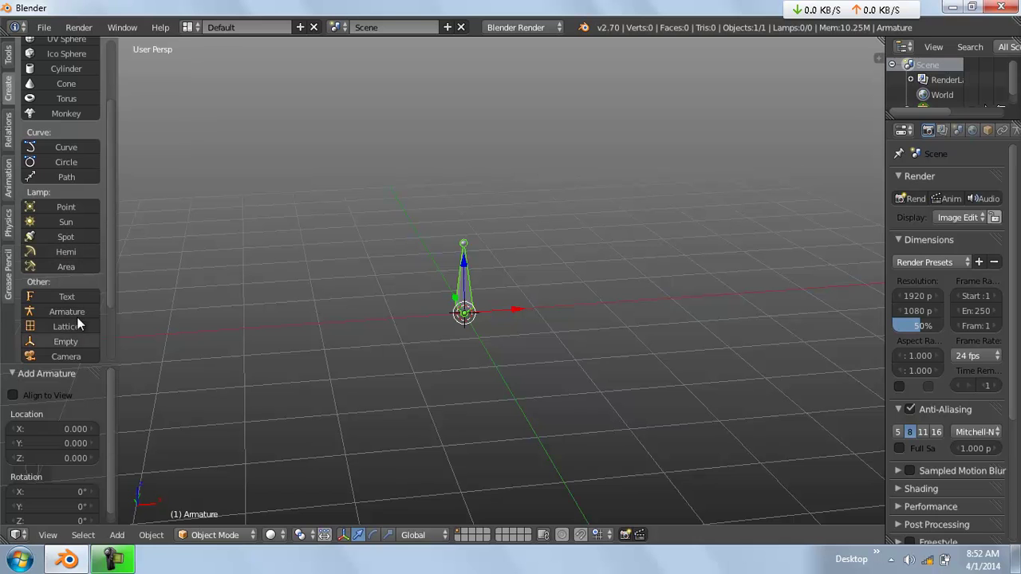
left_click(77, 312)
key("g")
left_click(539, 268)
key("x")
left_click(507, 350)
Select the original armature and place the 3D cursor just beside its base
scroll(495, 327, "up", 2)
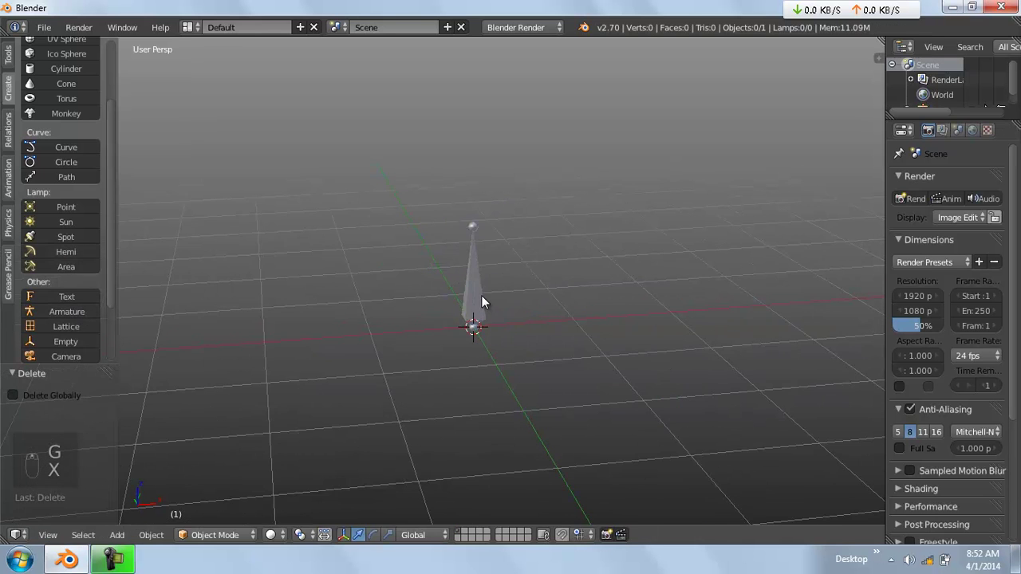
right_click(481, 296)
left_click(561, 346)
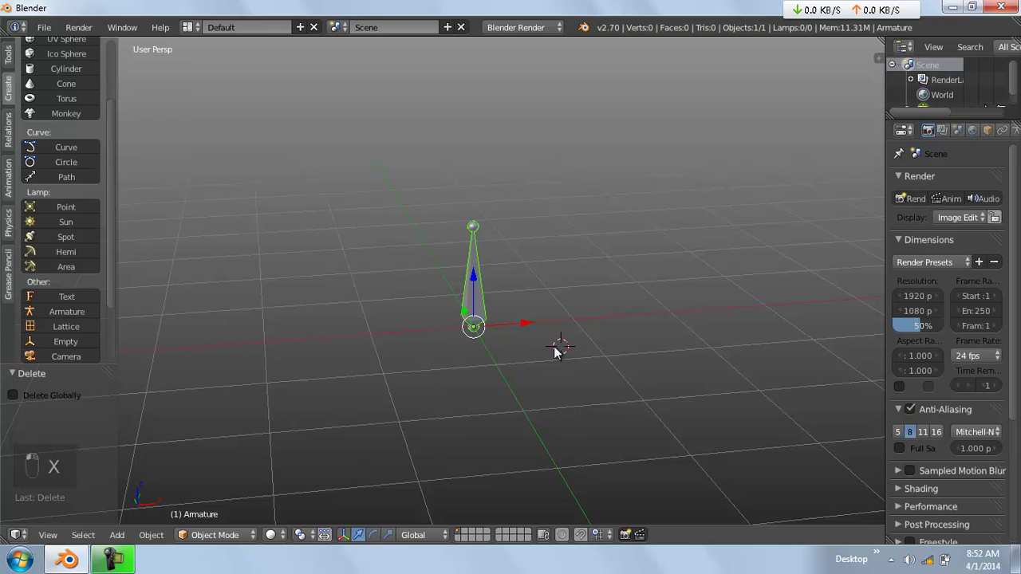
Add another armature at the relocated 3D cursor and delete it
left_click(48, 313)
key("x")
left_click(541, 333)
Put the original armature in Edit Mode in front view and apply Switch Direction to its bone
right_click(484, 294)
key("KP_1")
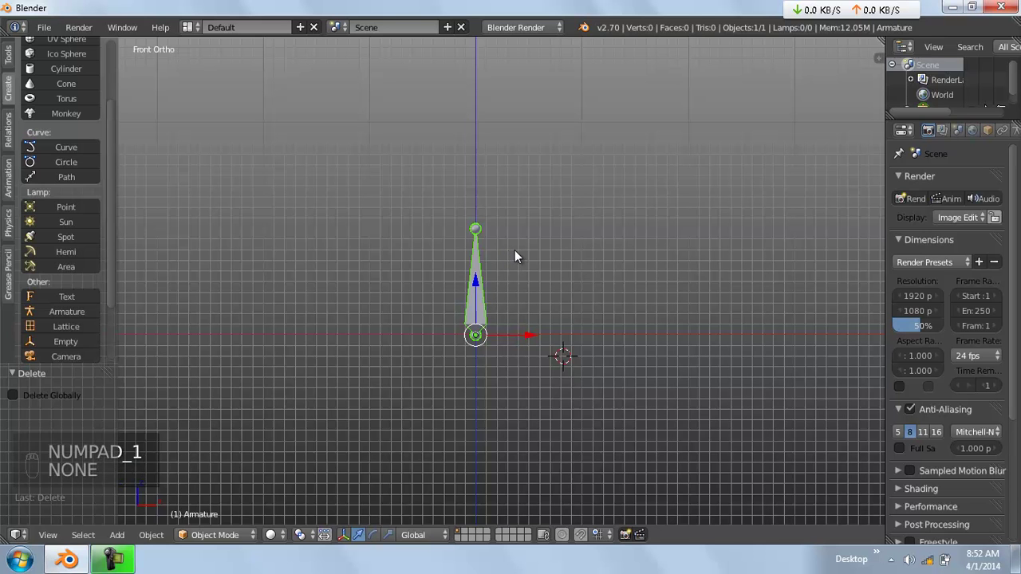
key("Tab")
middle_click_drag(496, 327, 519, 279, "shift")
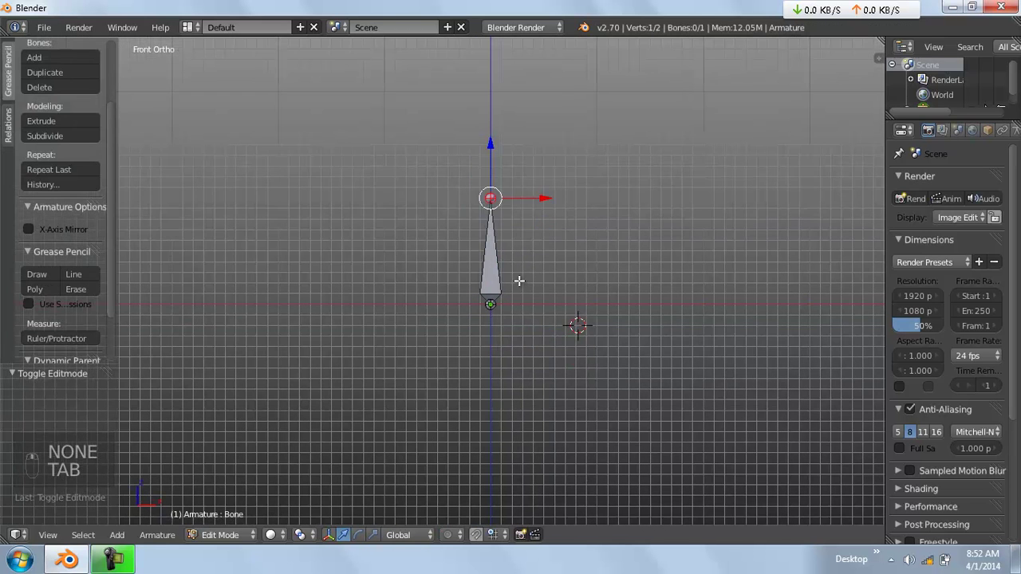
key("a")
key("a")
key("a")
key("a")
key("w")
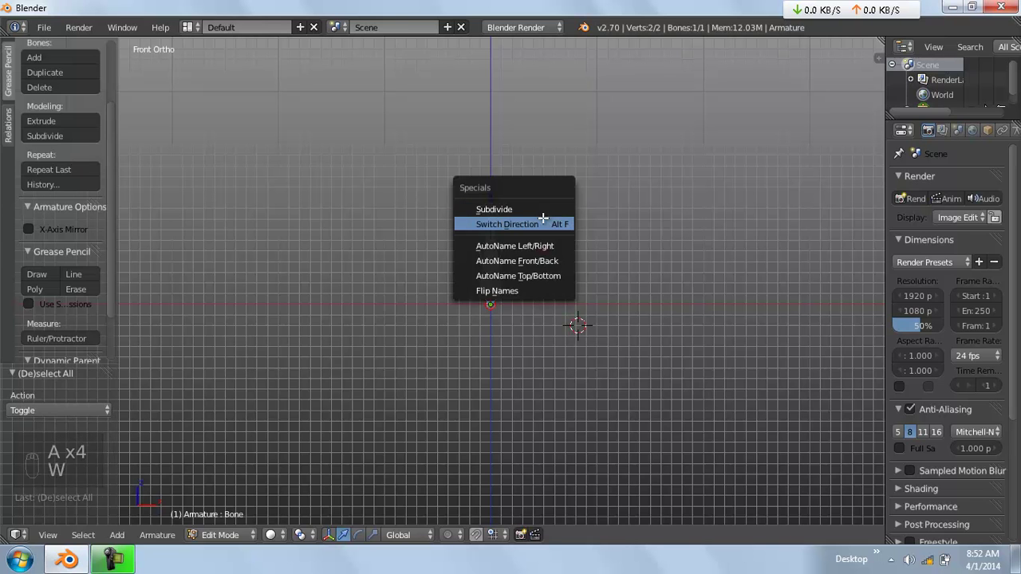
left_click(527, 224)
Move the bone about -1.15 in X and 1.16 in Z, then lengthen it by shifting its tip diagonally down toward the origin
key("g")
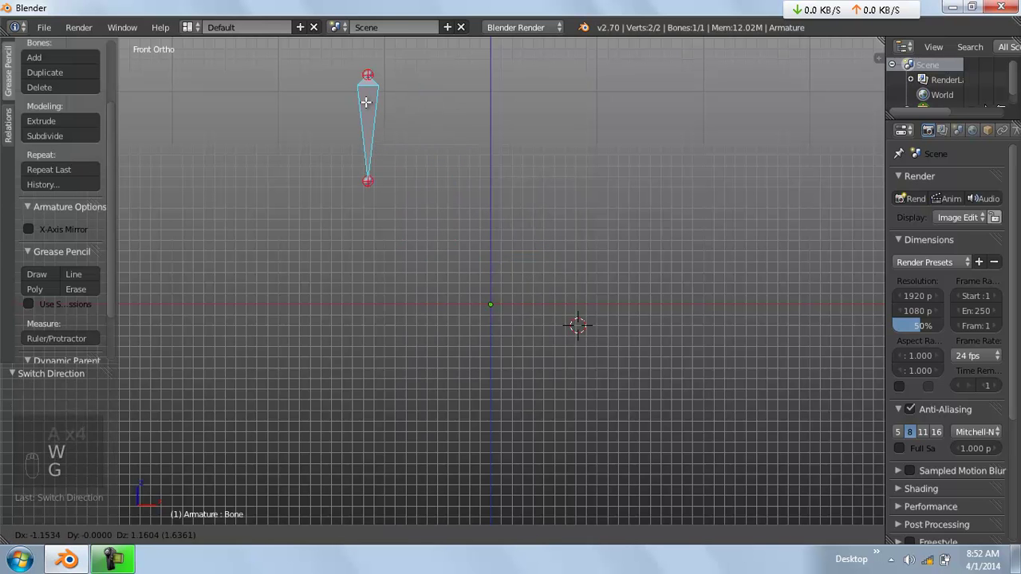
left_click(374, 119)
right_click_drag(368, 185, 388, 214)
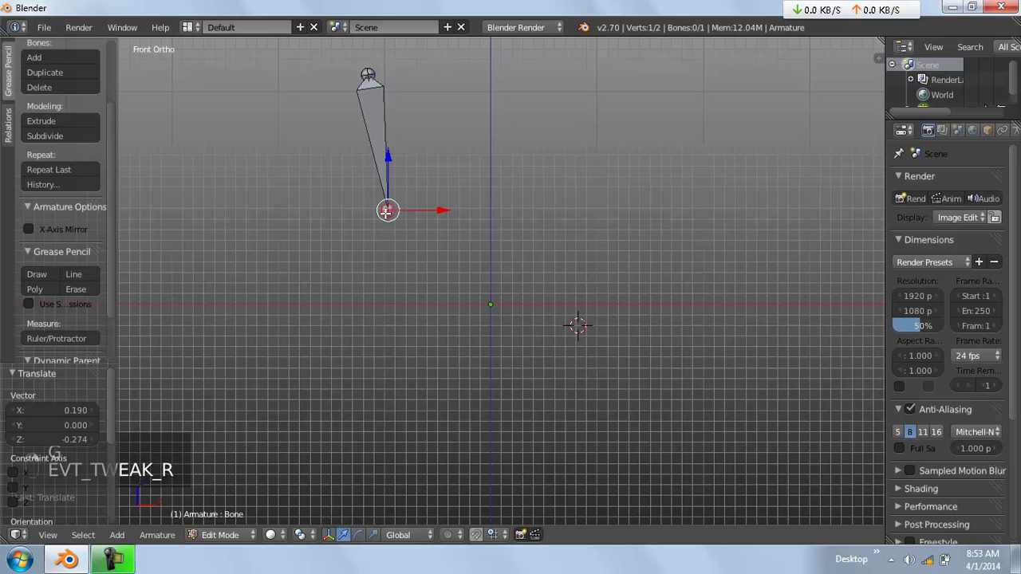
key("g")
left_click(423, 277)
Extrude a second bone from the first bone's tip down past the origin, then a short third bone along the X axis
key("e")
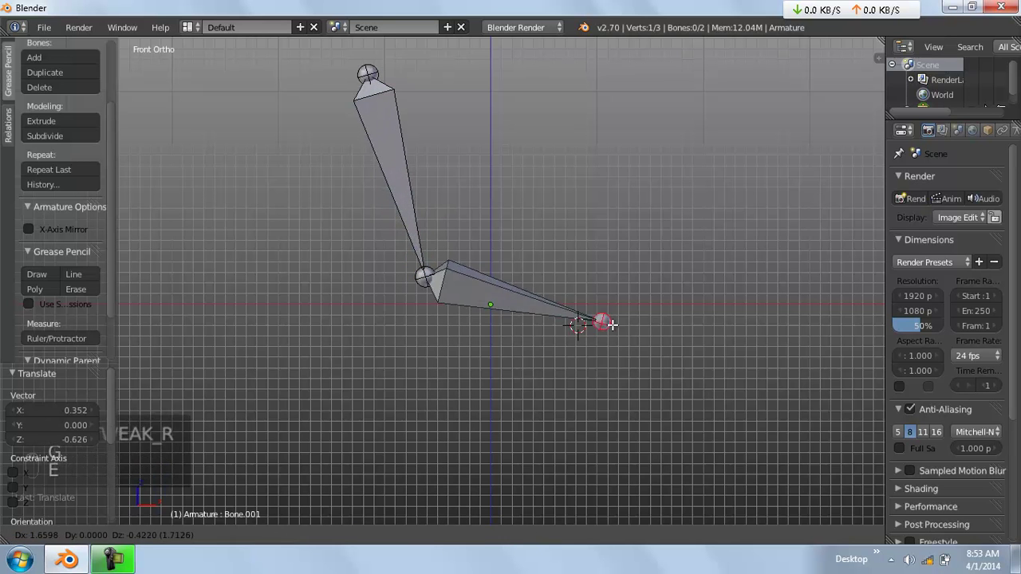
left_click(654, 319)
middle_click_drag(712, 285, 365, 311)
key("e")
key("x")
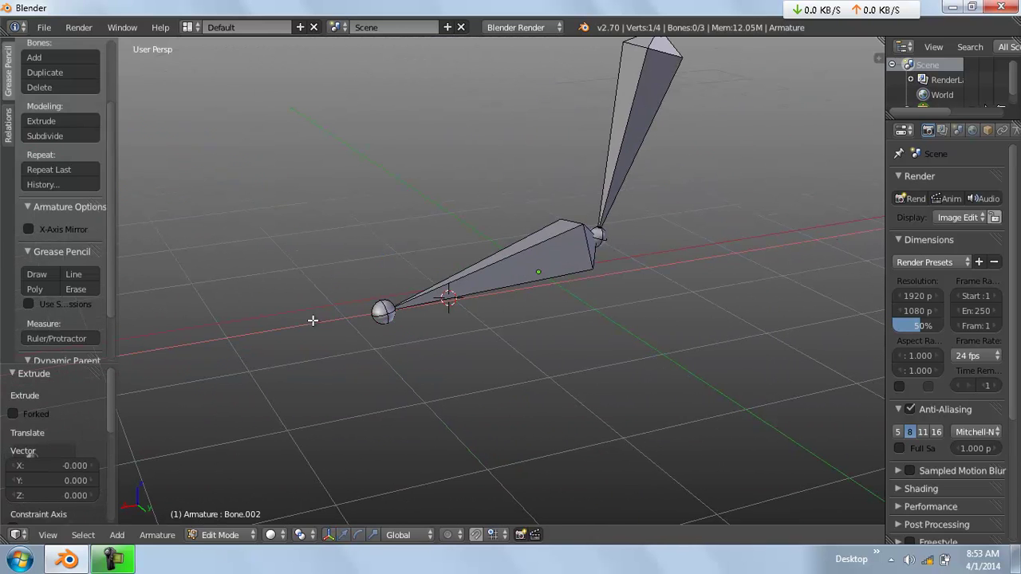
left_click(260, 330)
Switch the armature to Pose Mode and try rotating the upper bone
key("Tab")
middle_click_drag(403, 335, 511, 280)
key("ctrl+Tab")
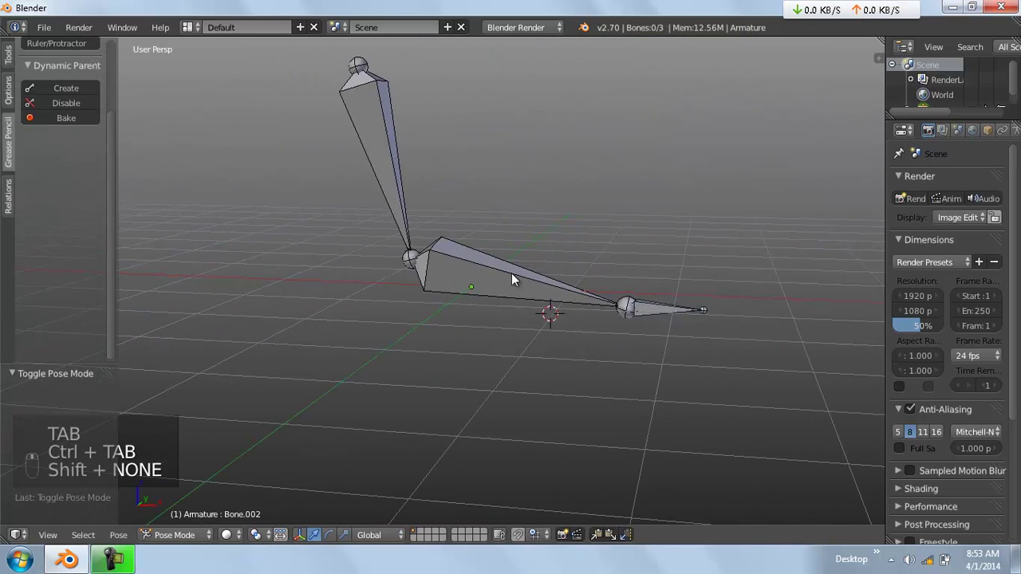
right_click(402, 188)
middle_click_drag(402, 188, 463, 250)
key("r")
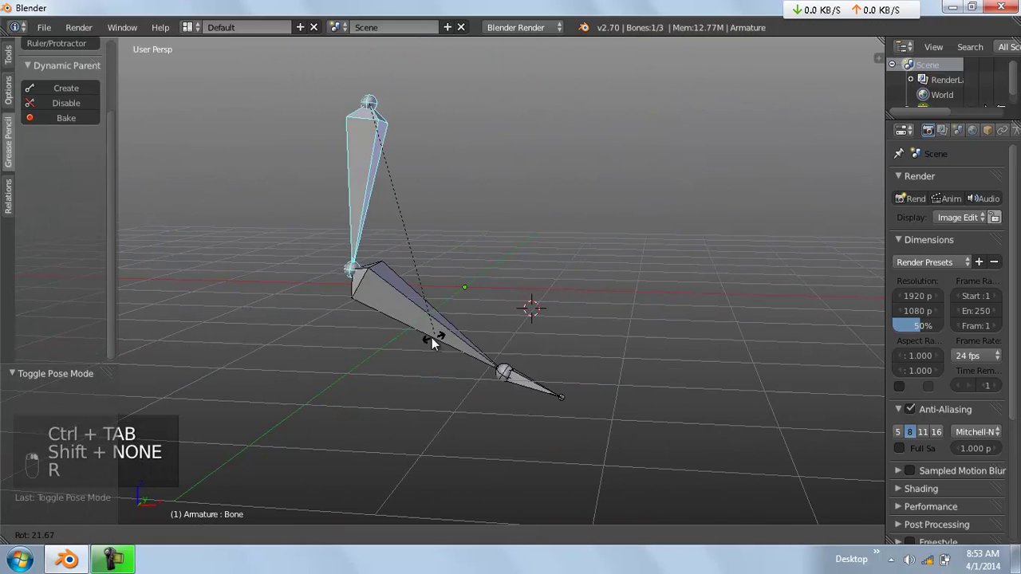
left_click(359, 109)
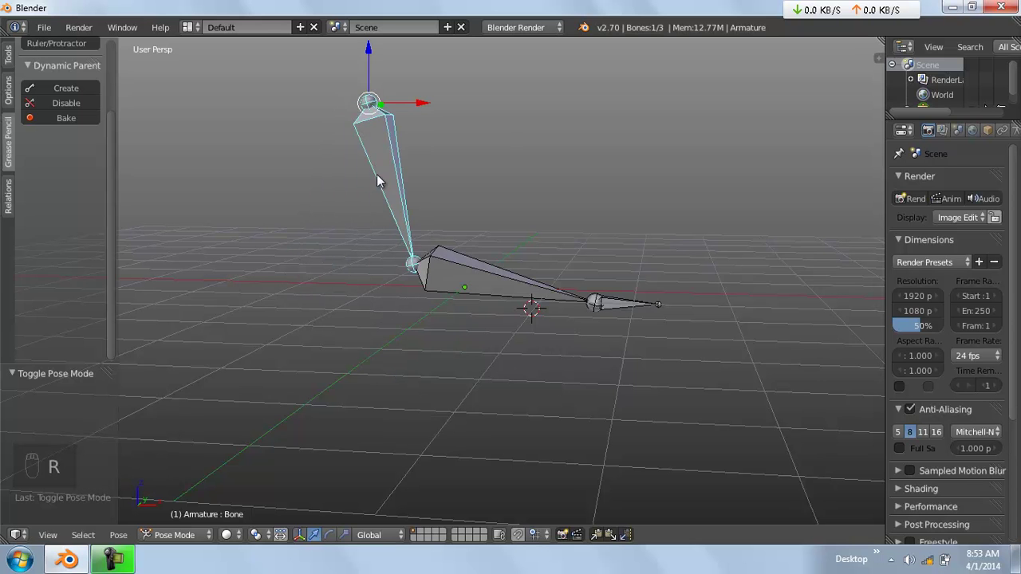
Try rotating the middle, end and upper bones in turn, cancelling each rotation
right_click(458, 287)
key("r")
right_click(656, 356)
right_click(629, 316)
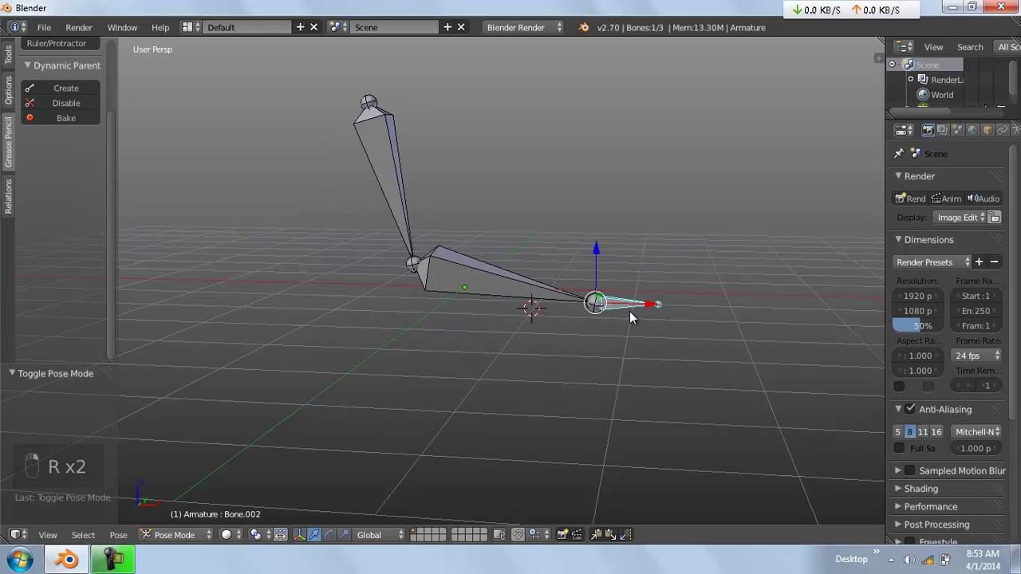
key("r")
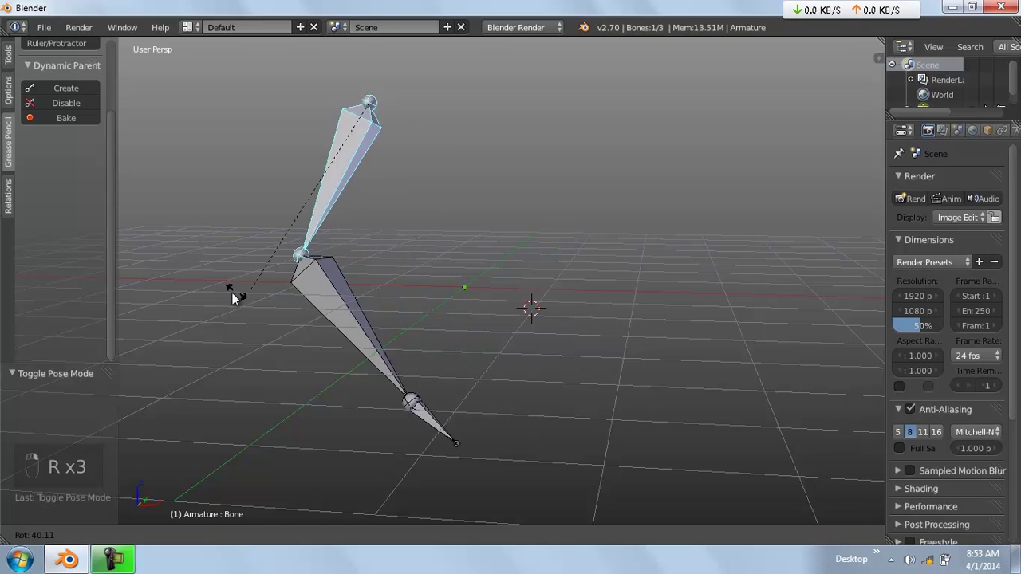
right_click(268, 276)
right_click(461, 275)
key("r")
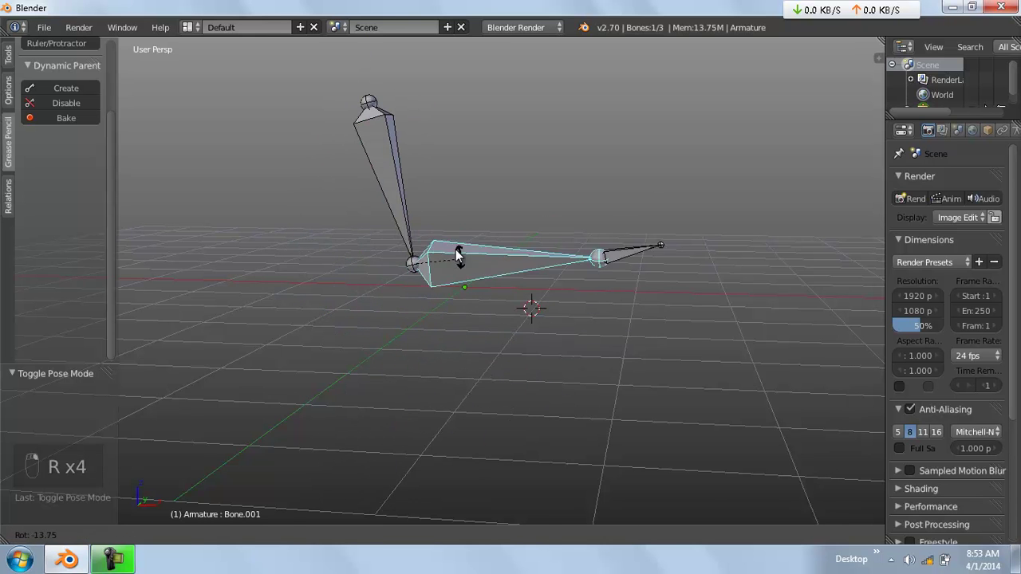
right_click(455, 270)
Return to Edit Mode and extrude a bone about 0.62 straight down along Z from the joint between the middle and end bones
middle_click_drag(669, 309, 604, 332)
key("Tab")
key("a")
key("a")
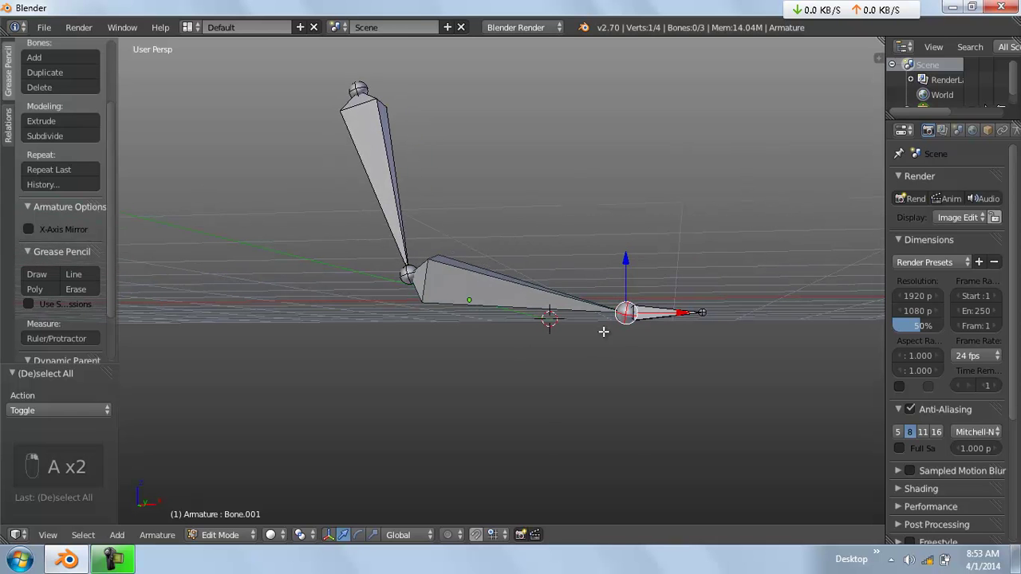
key("e")
key("z")
left_click(624, 330)
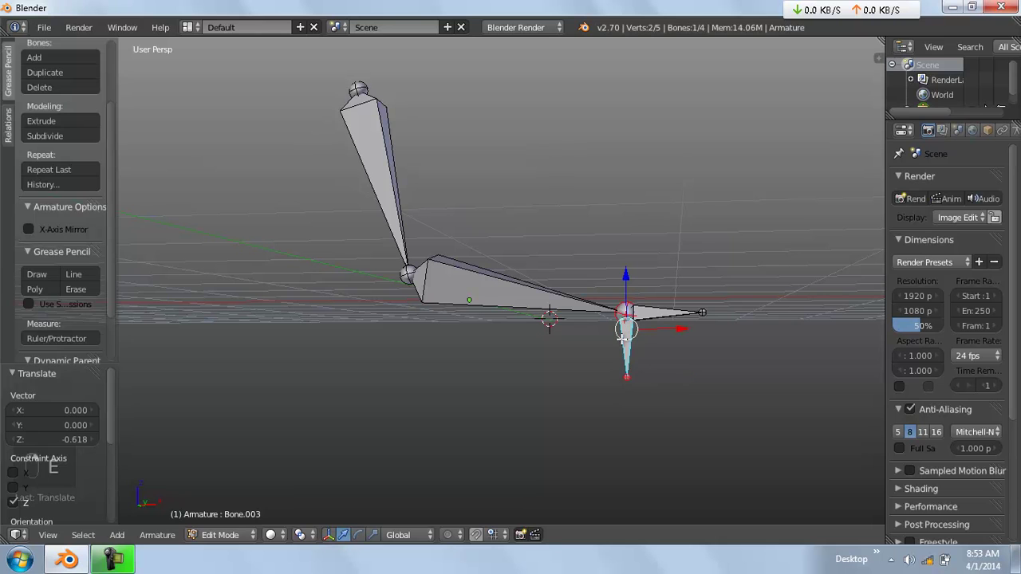
Clear the parent of the new downward bone and return to Pose Mode
key("alt+p")
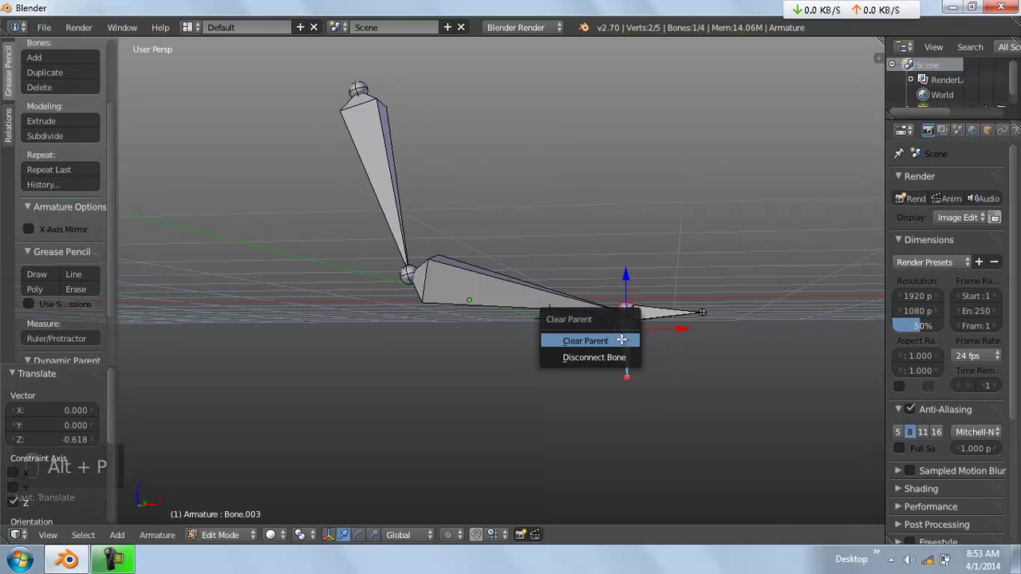
left_click(616, 340)
key("Tab")
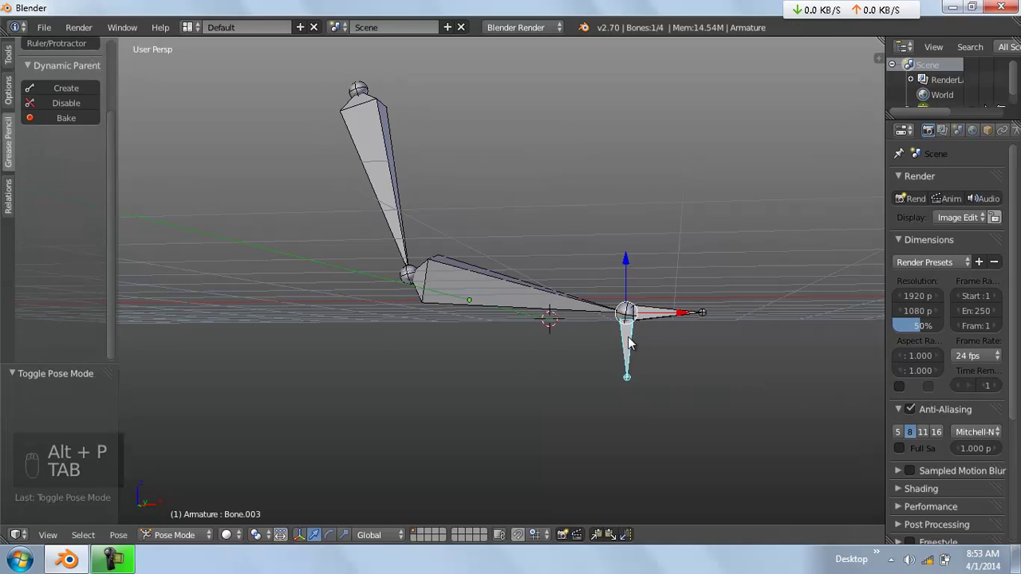
Try moving the unparented downward bone and rotating the middle bone, cancelling both transforms
key("g")
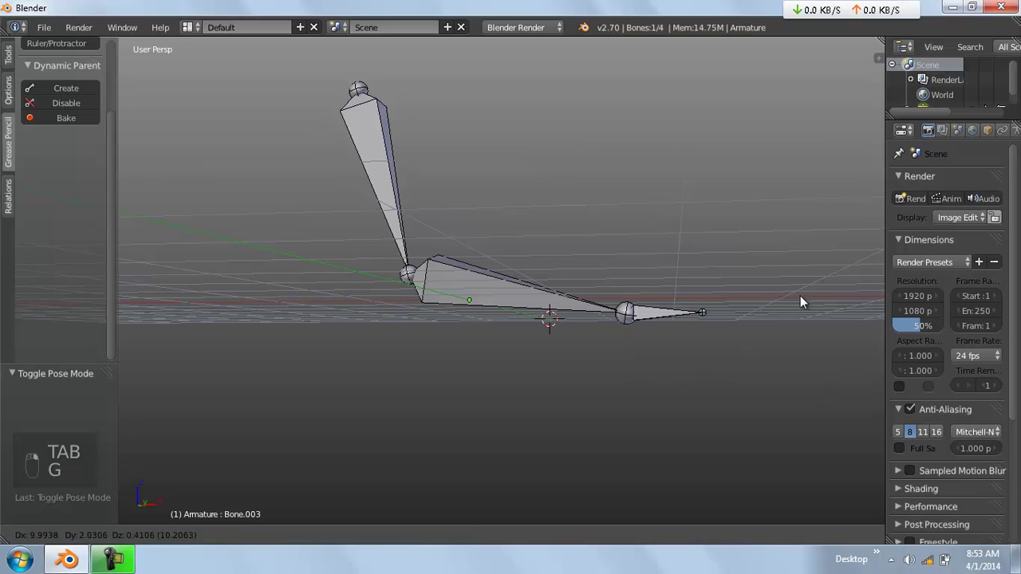
right_click(611, 301)
right_click(584, 306)
key("r")
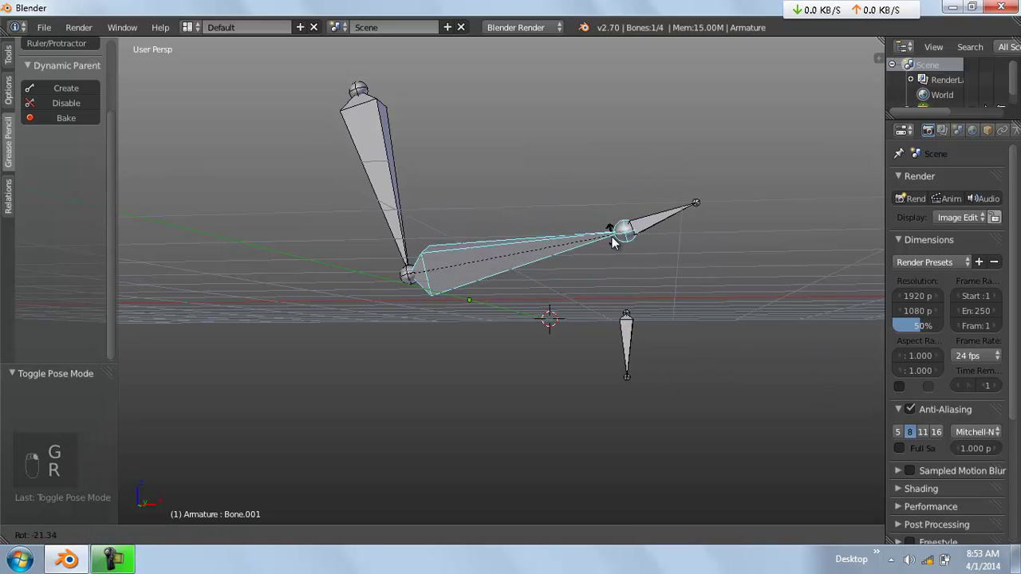
right_click(647, 315)
Select the middle bone and add an Inverse Kinematics bone constraint to it
right_click(630, 351)
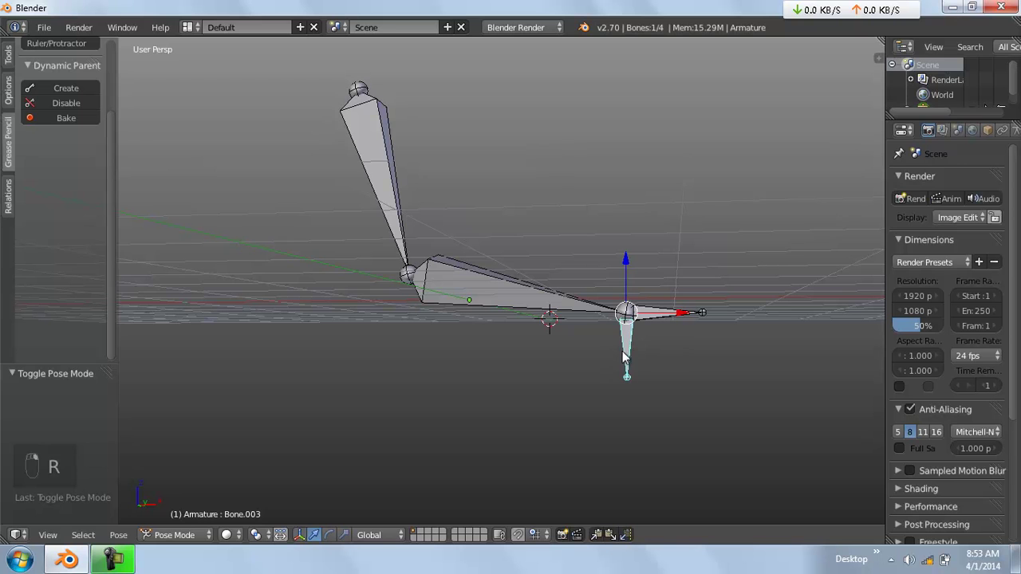
middle_click_drag(604, 279, 613, 291)
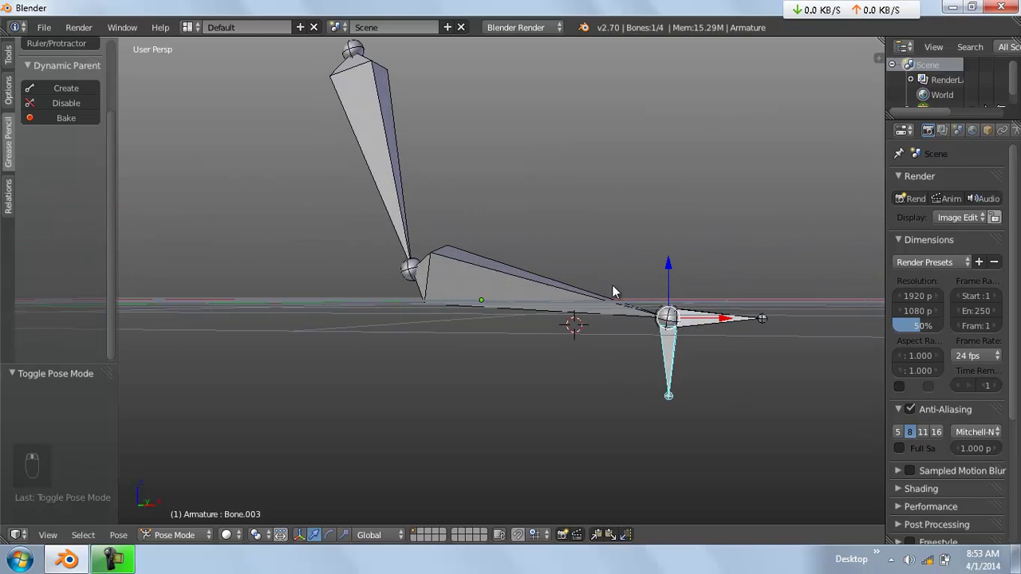
scroll(691, 319, "down", 2)
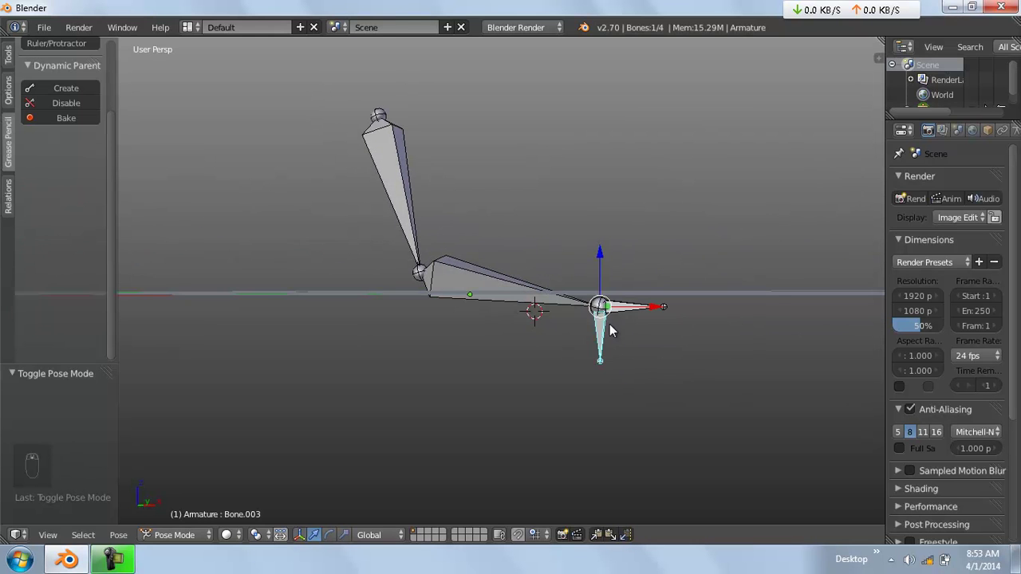
right_click(535, 304, "shift")
right_click(534, 304)
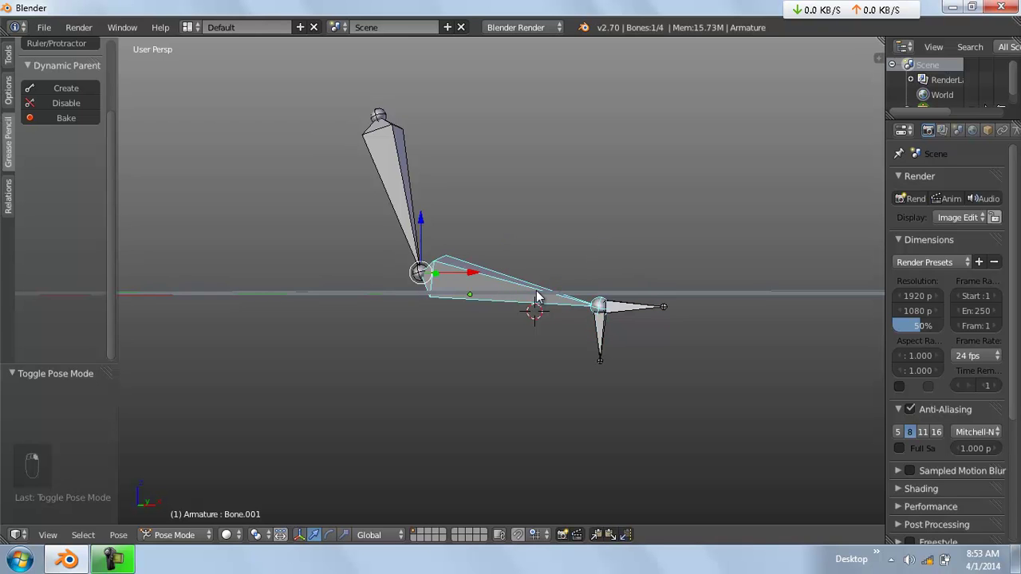
scroll(985, 132, "down", 2)
left_click(1010, 130)
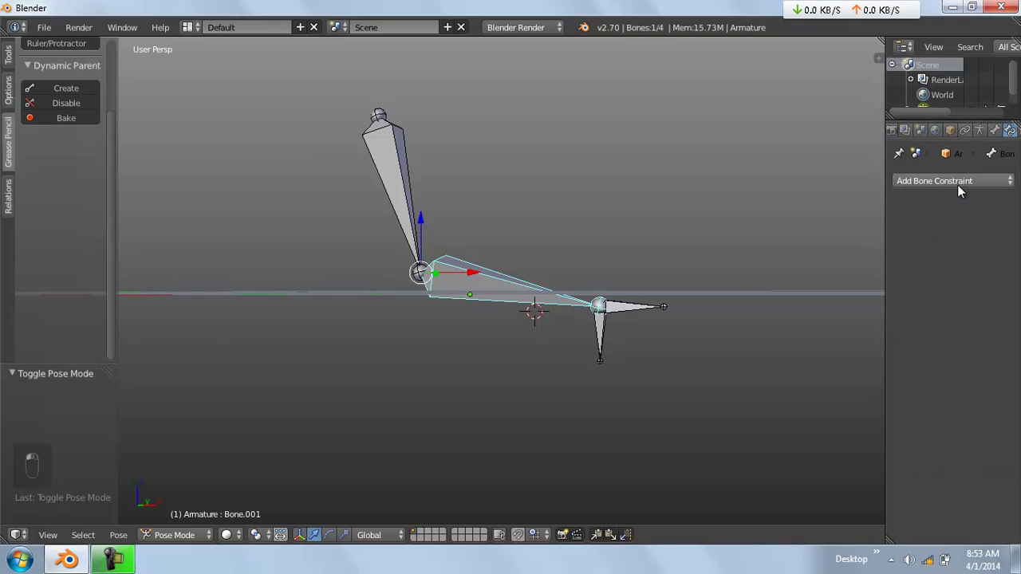
left_click(954, 181)
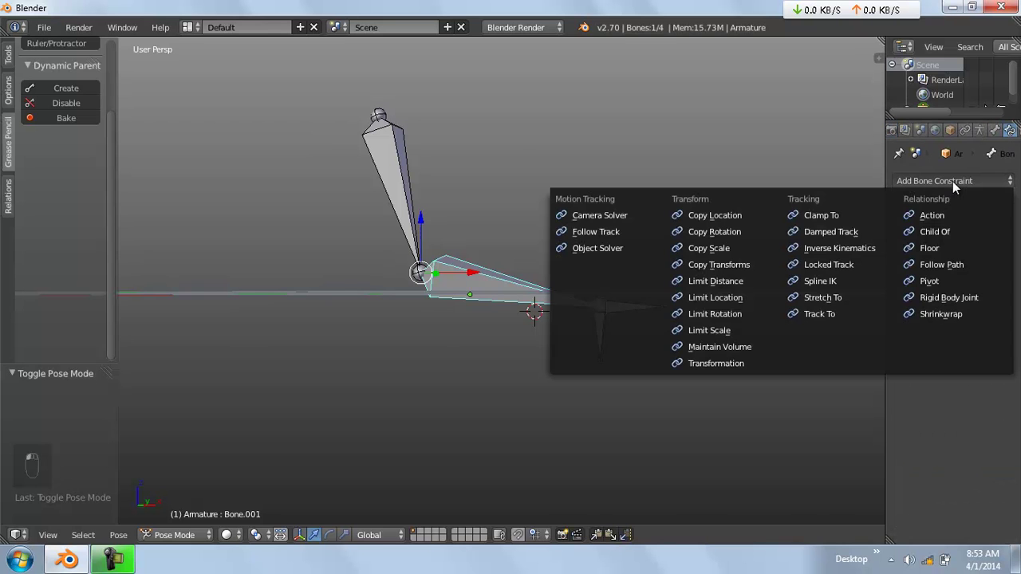
left_click(853, 249)
Set the IK constraint's target to Armature and its bone to Bone.003
left_click(968, 235)
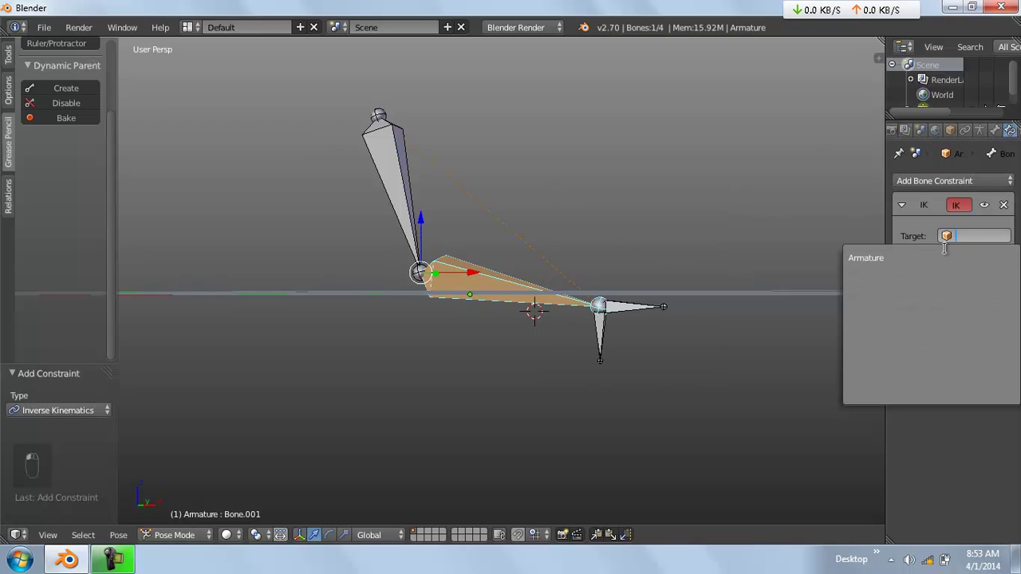
left_click(917, 258)
left_click(973, 258)
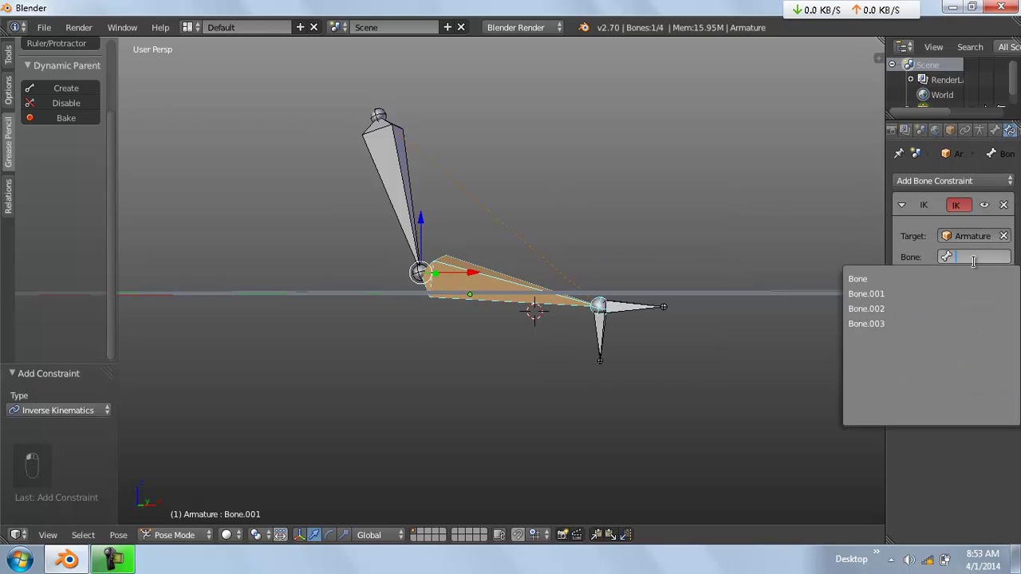
right_click(600, 342)
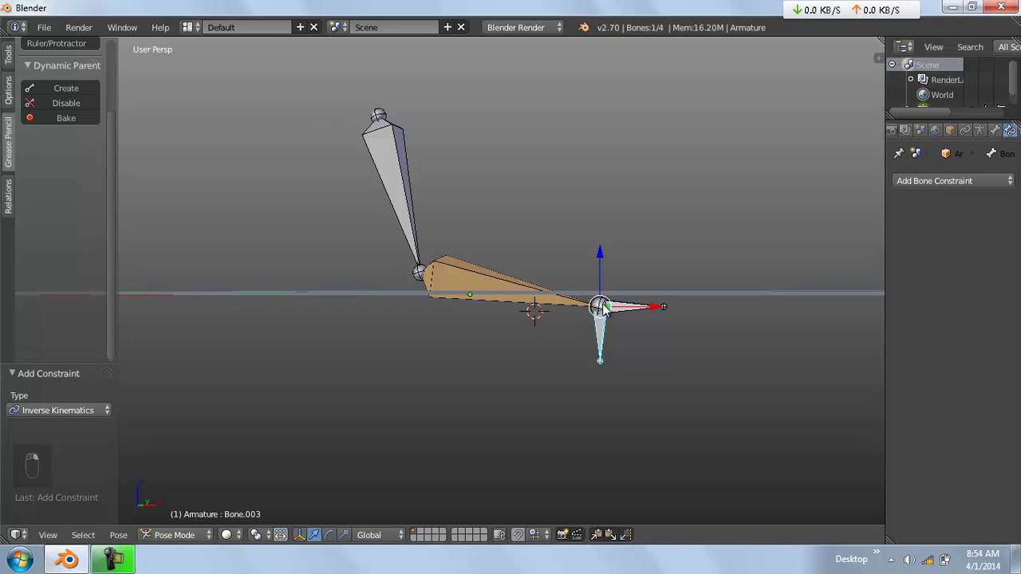
right_click(537, 298)
left_click(954, 256)
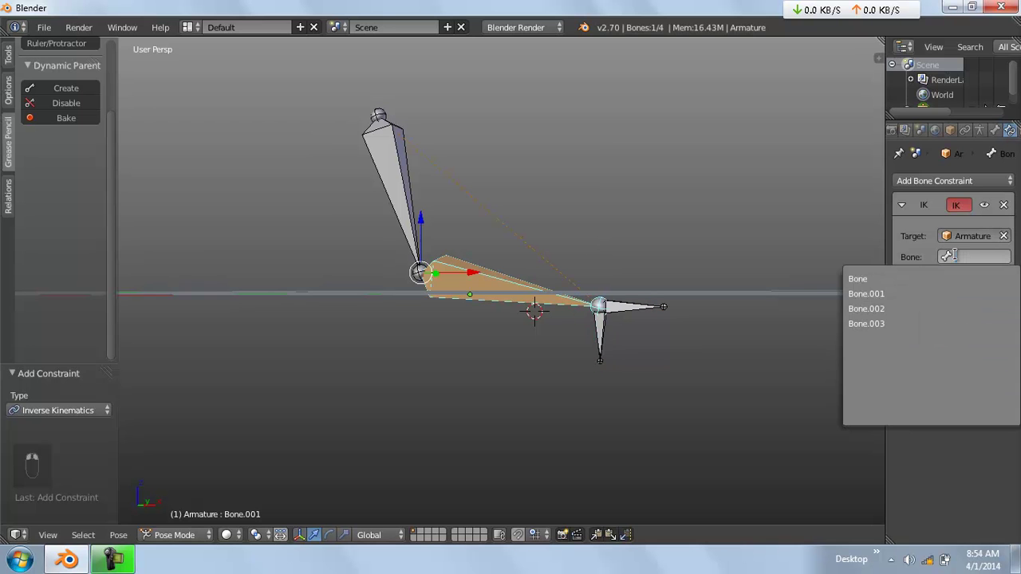
left_click(949, 323)
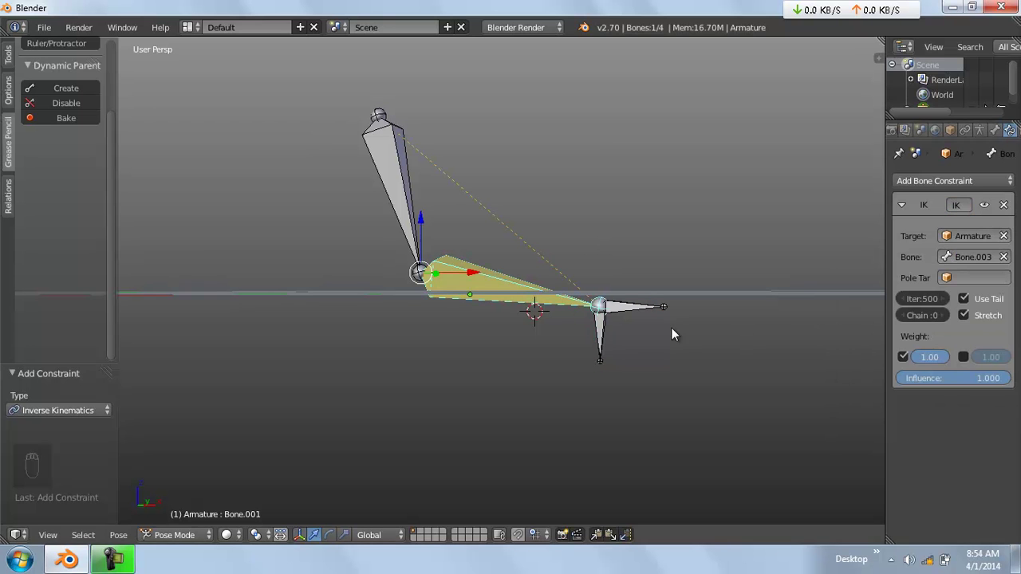
Select the downward IK target bone and try moving it to test the constraint
right_click(596, 336)
key("g")
left_click(529, 307)
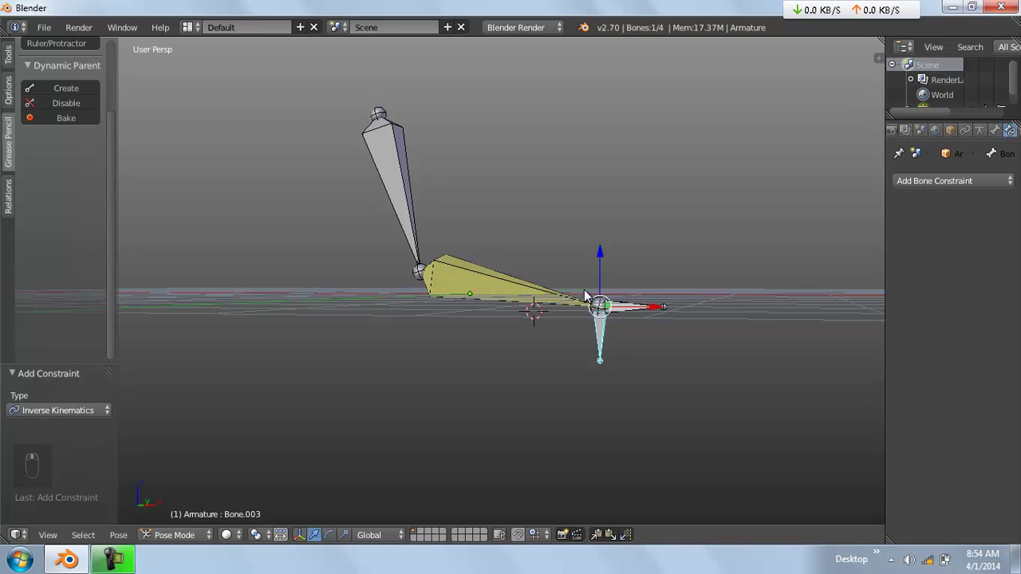
Delete the middle bone's IK constraint and add Inverse Kinematics again with the downward bone preselected as its target
right_click(523, 300)
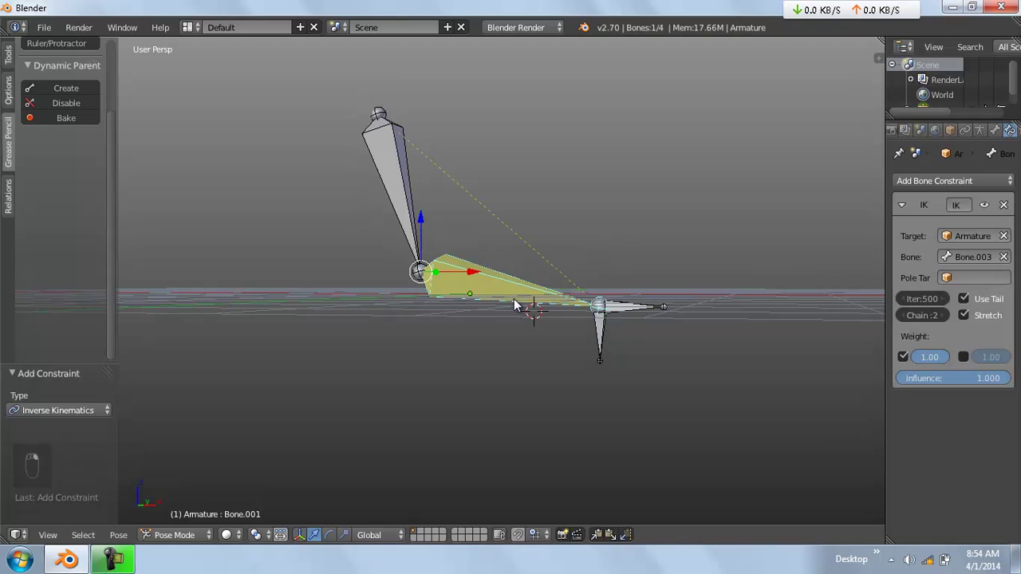
left_click(1004, 206)
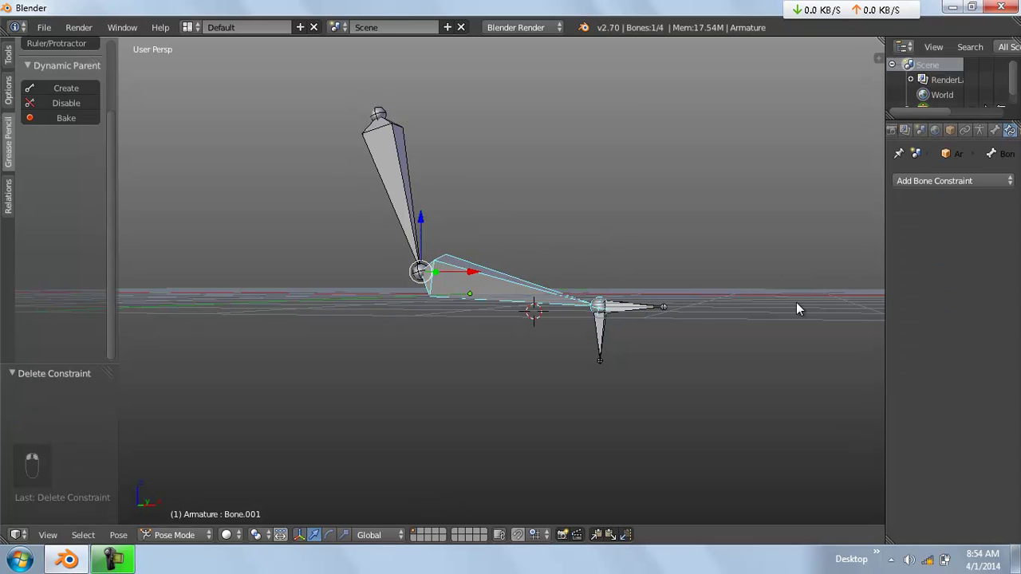
right_click(599, 358)
right_click(536, 300, "shift")
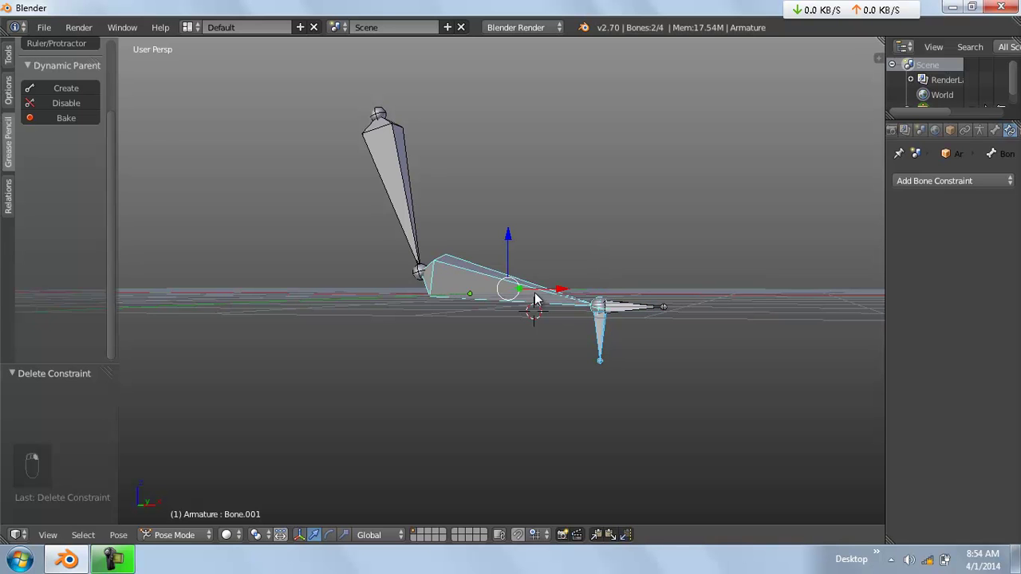
key("ctrl+shift+c")
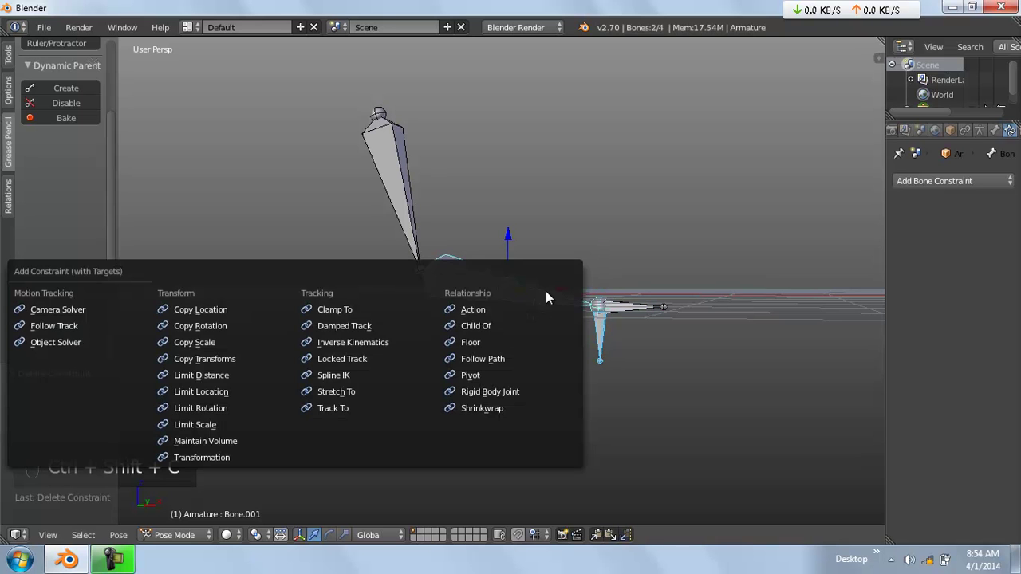
left_click(384, 342)
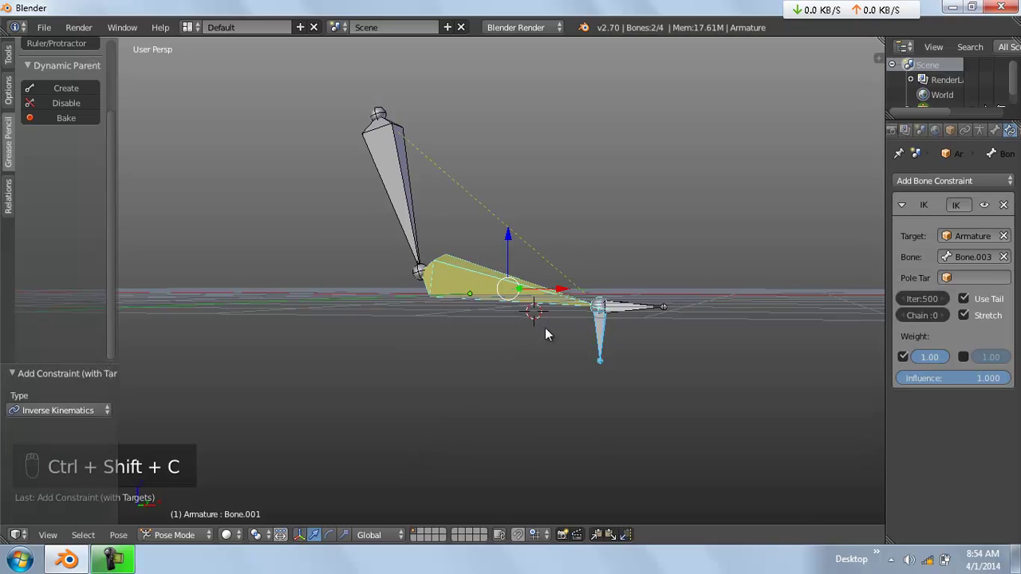
Limit the IK chain to the upper and middle bones, test-move the target bone, and clear its pose rotation and location
left_click(941, 315)
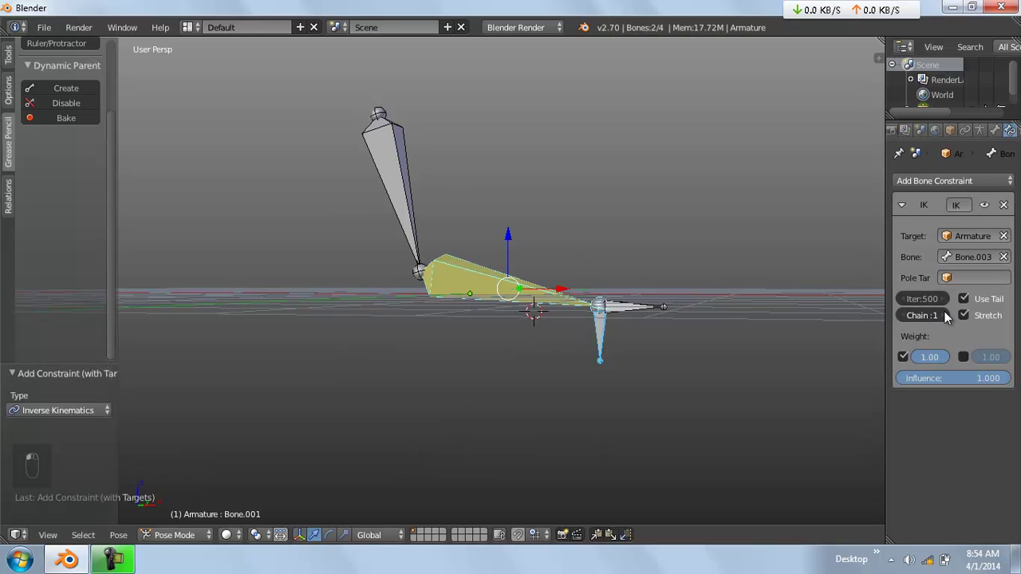
right_click(589, 336)
key("g")
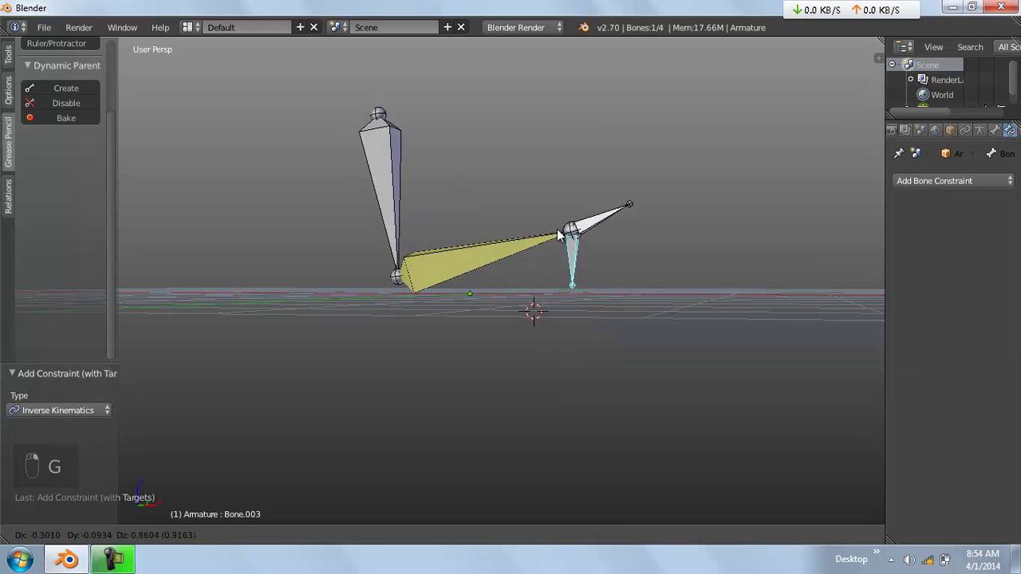
right_click(585, 363)
key("alt+r")
key("alt+g")
Test-rotate the downward target bone and cancel the rotation
scroll(655, 359, "up", 2)
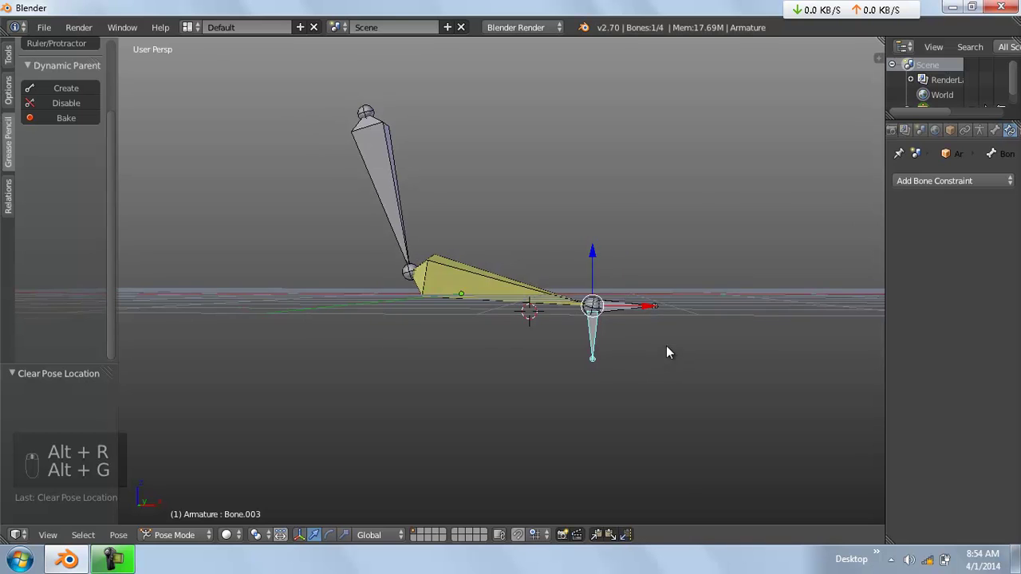
key("r")
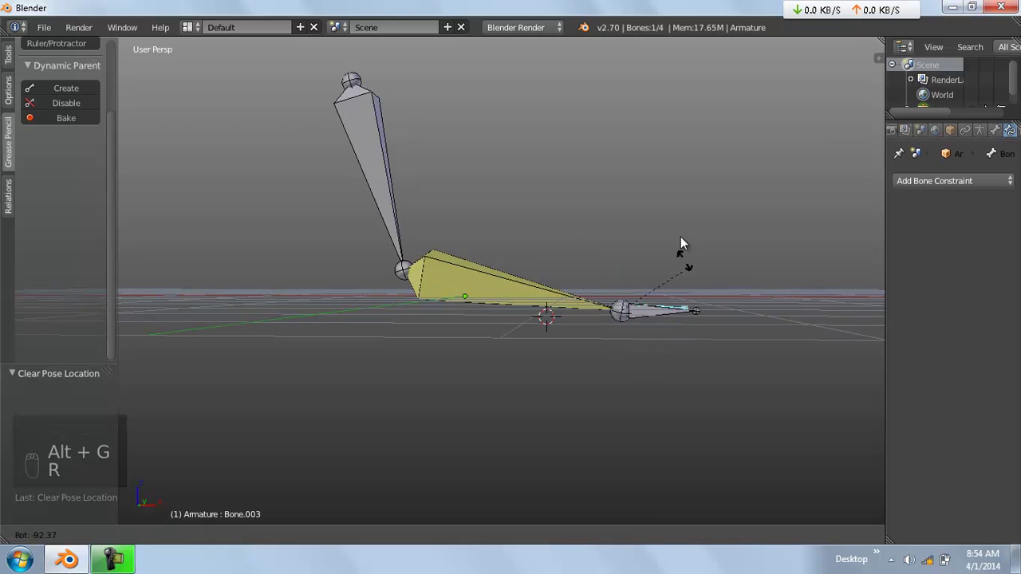
right_click(657, 334)
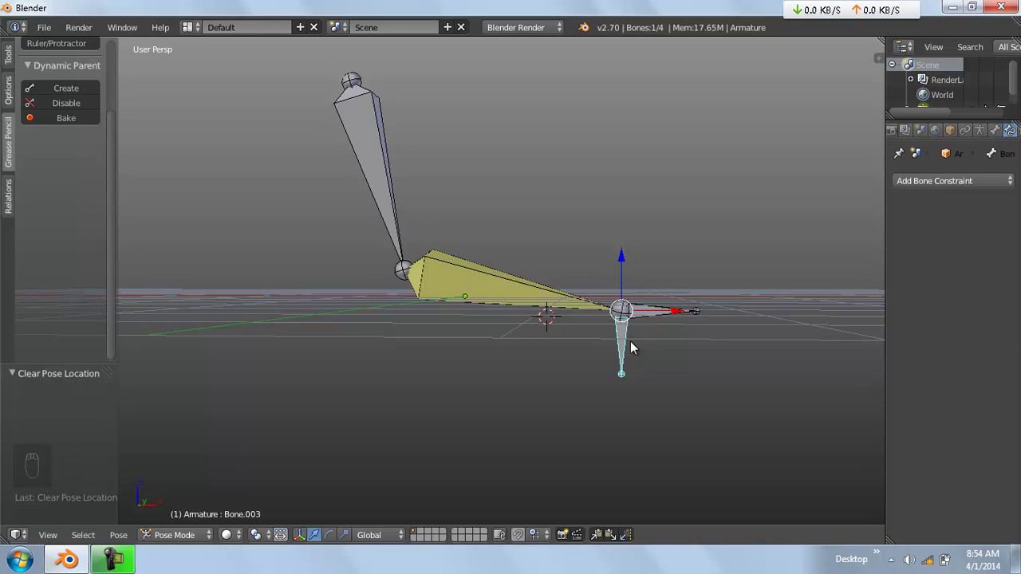
Add a Child Of constraint to the horizontal end bone with the downward bone as its target, and set the inverse
right_click(676, 311, "shift")
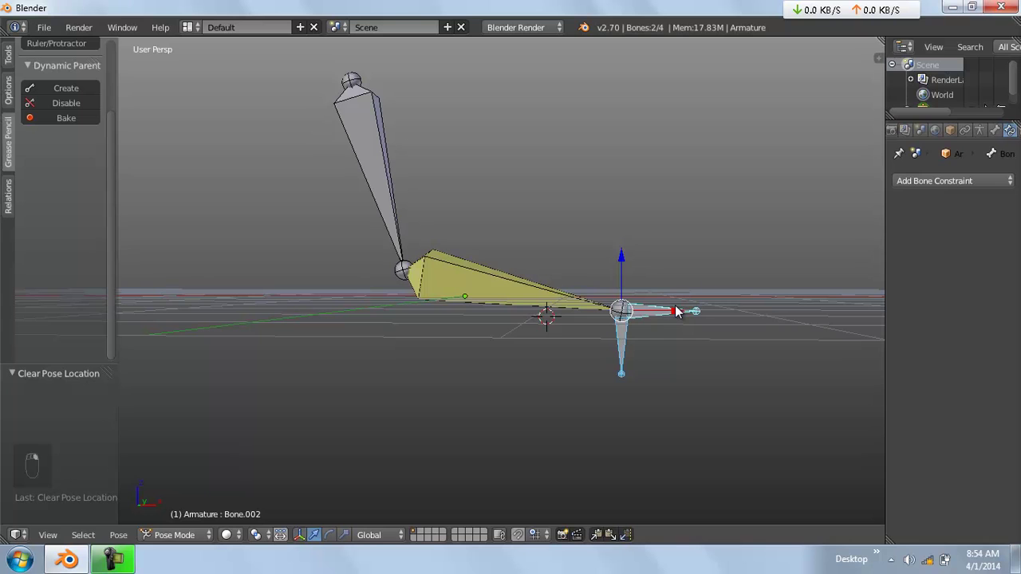
key("ctrl+space")
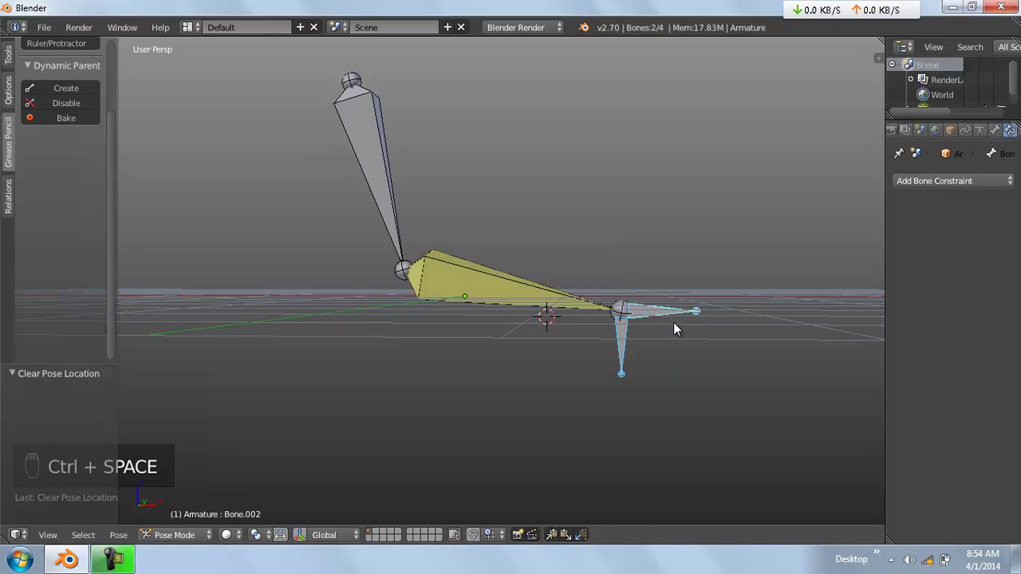
key("ctrl+shift+c")
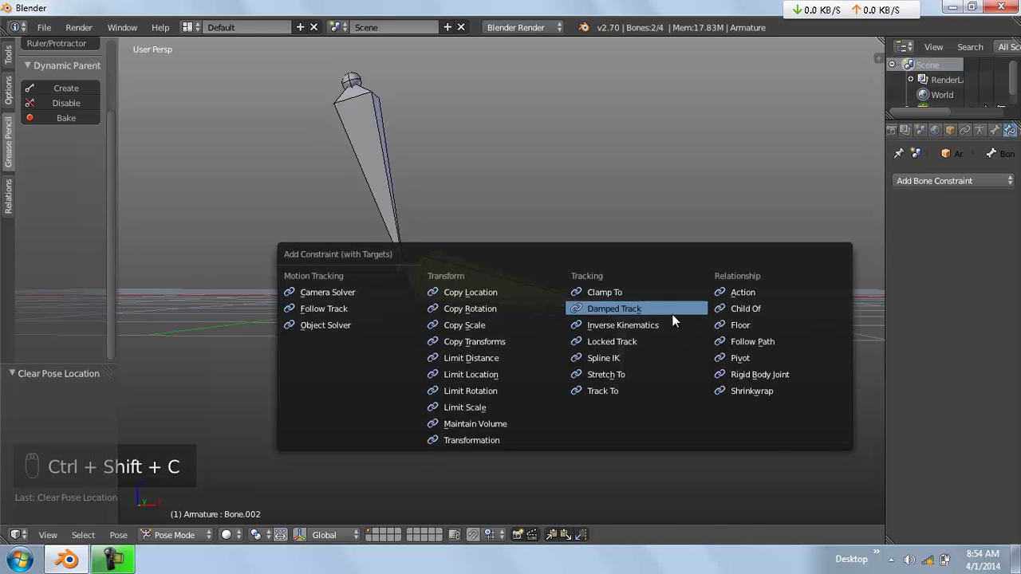
left_click(740, 310)
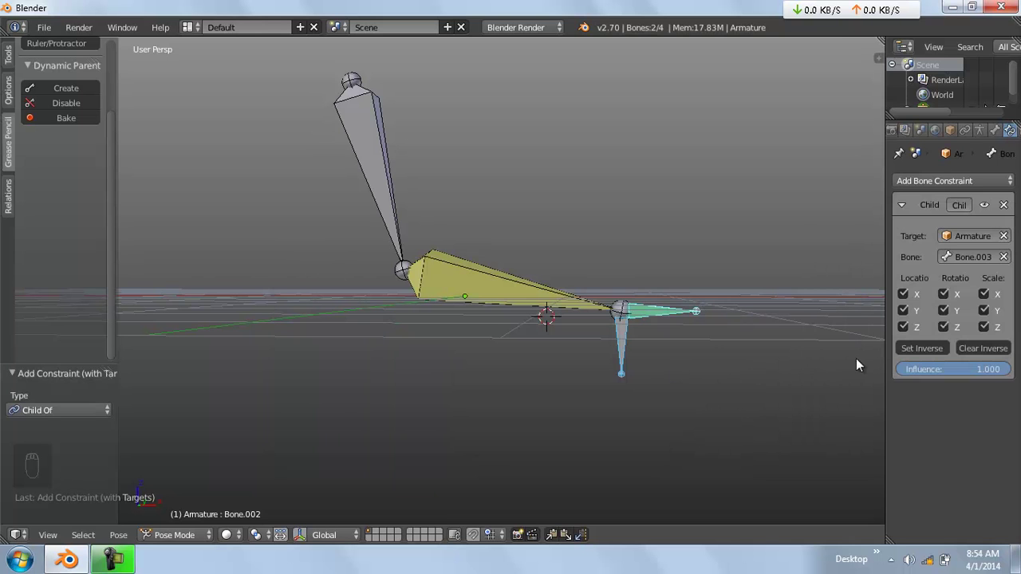
left_click(923, 348)
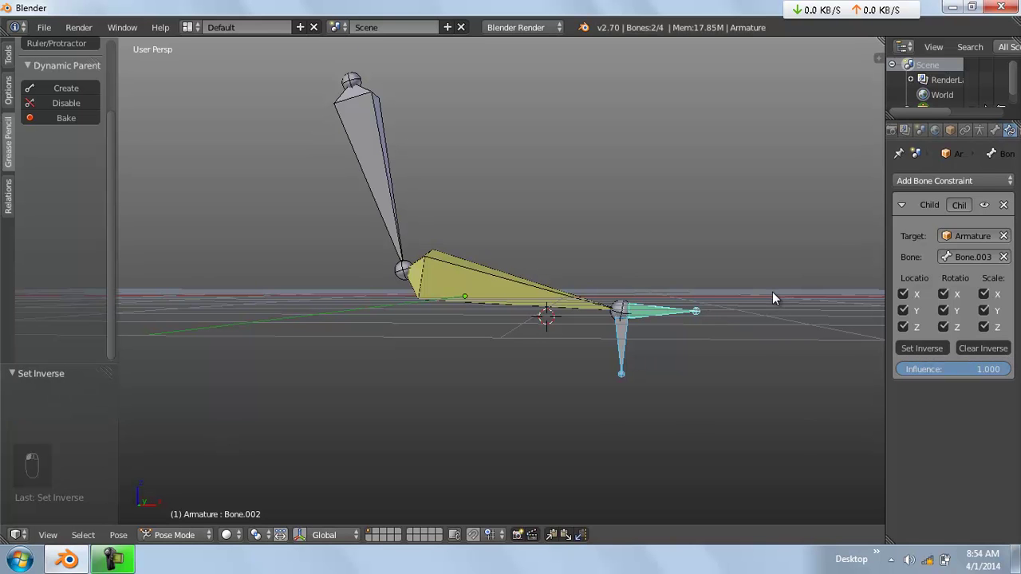
Turn off Inherit Rotation for the horizontal end bone in its widened bone properties
scroll(772, 294, "up", 2)
right_click(755, 319)
scroll(752, 323, "down", 1)
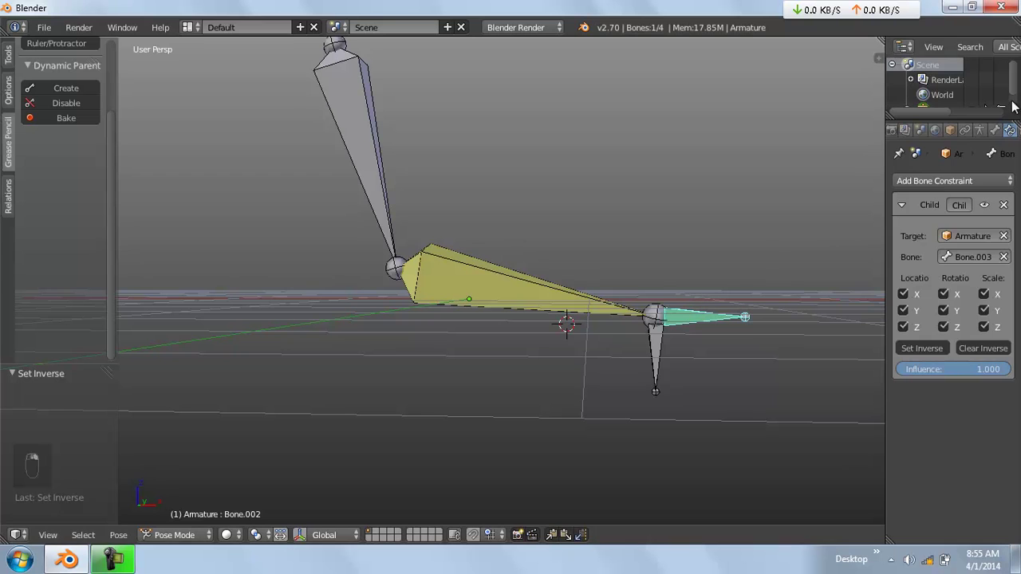
left_click(995, 130)
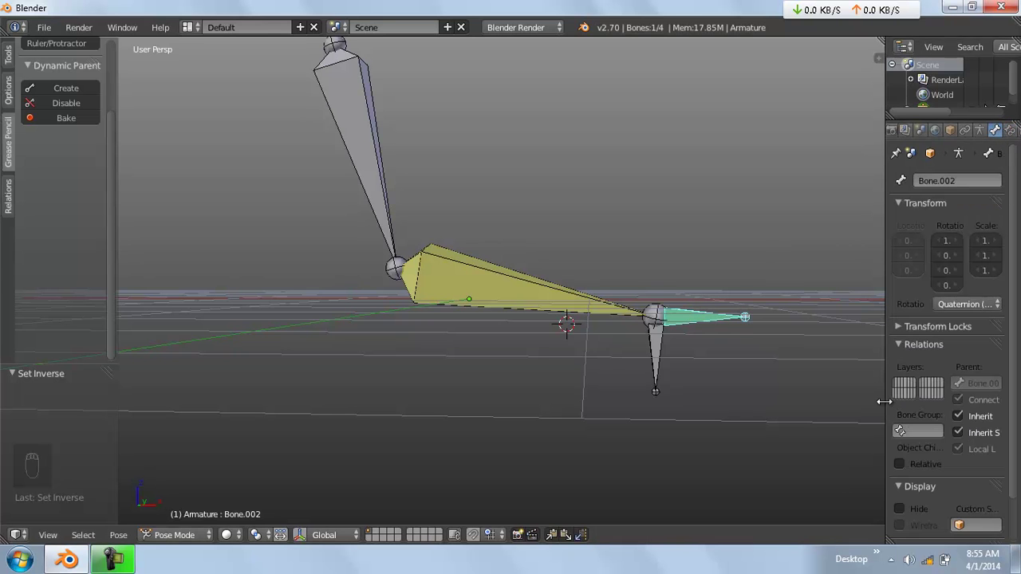
left_click_drag(884, 401, 816, 407)
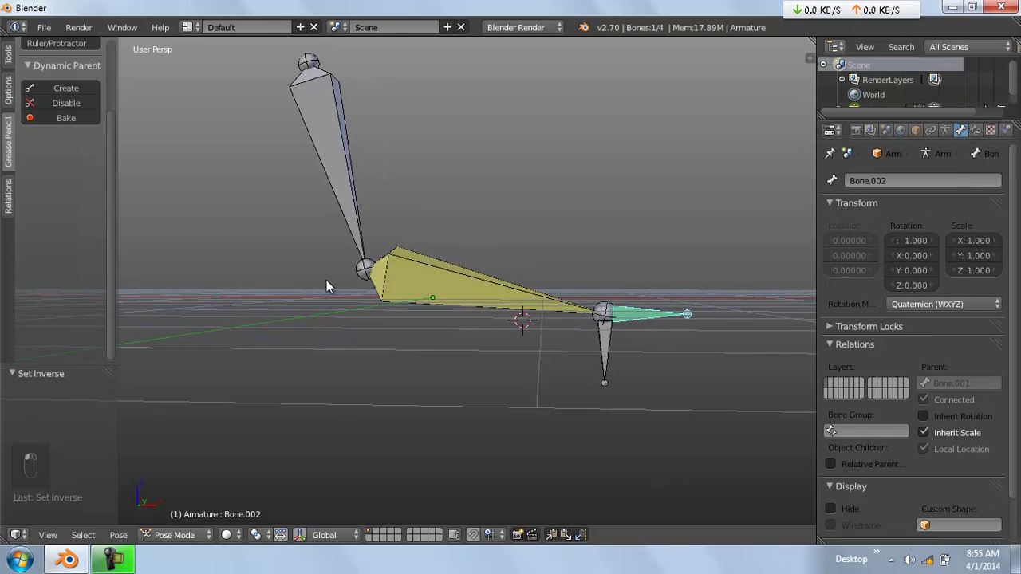
Test rotating and scaling the downward target bone
right_click(578, 347)
key("r")
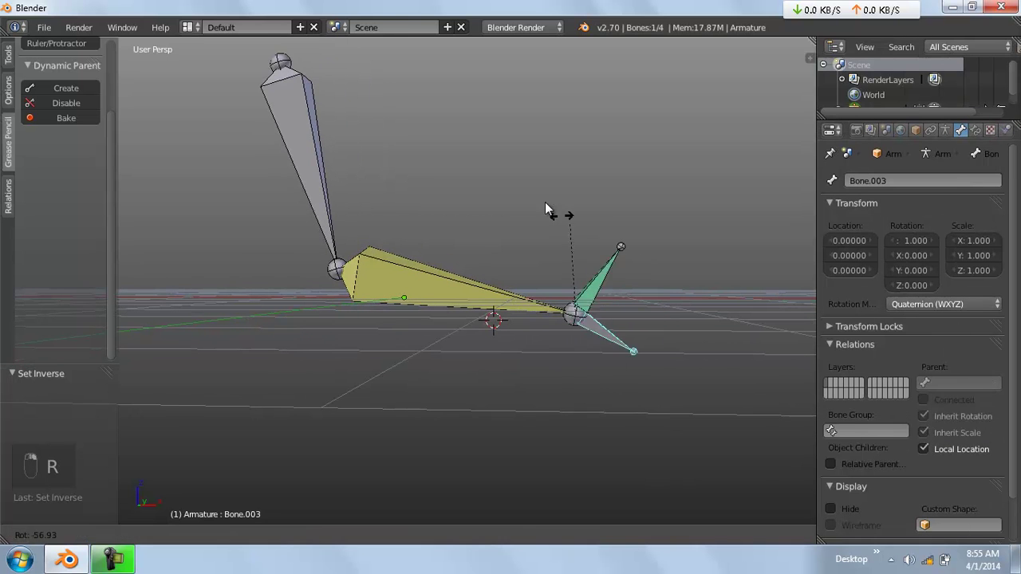
key("s")
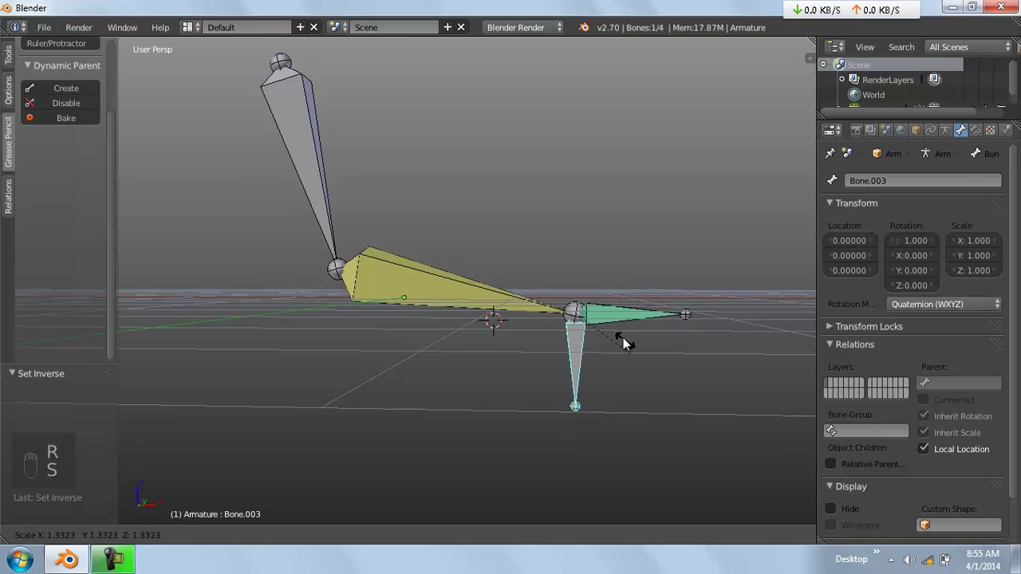
right_click(621, 338)
Move the downward target bone, rotate it, and rotate it freely with the trackball to test the end bone's response
middle_click_drag(585, 343, 569, 344)
key("g")
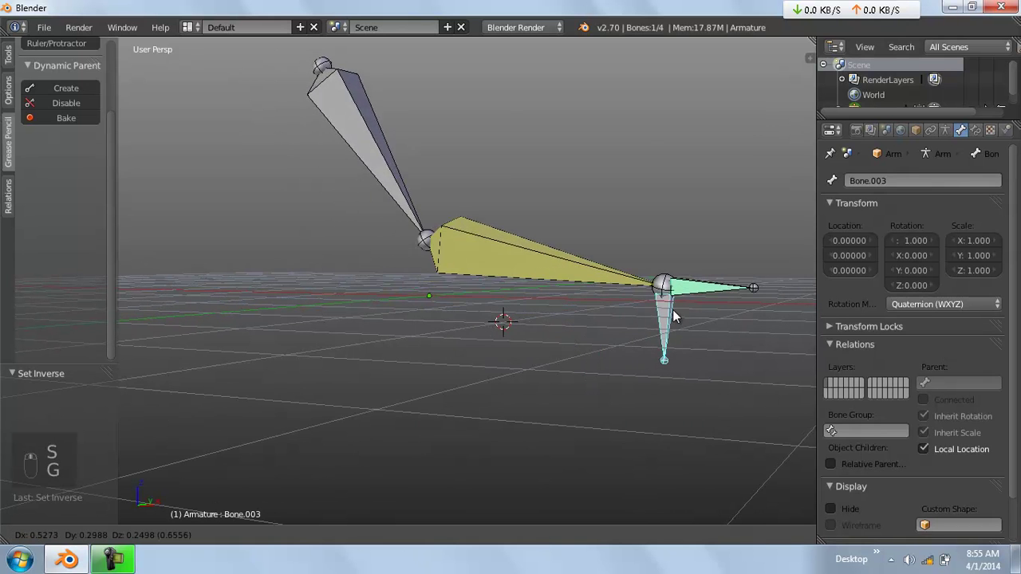
left_click(540, 256)
key("r")
left_click(561, 186)
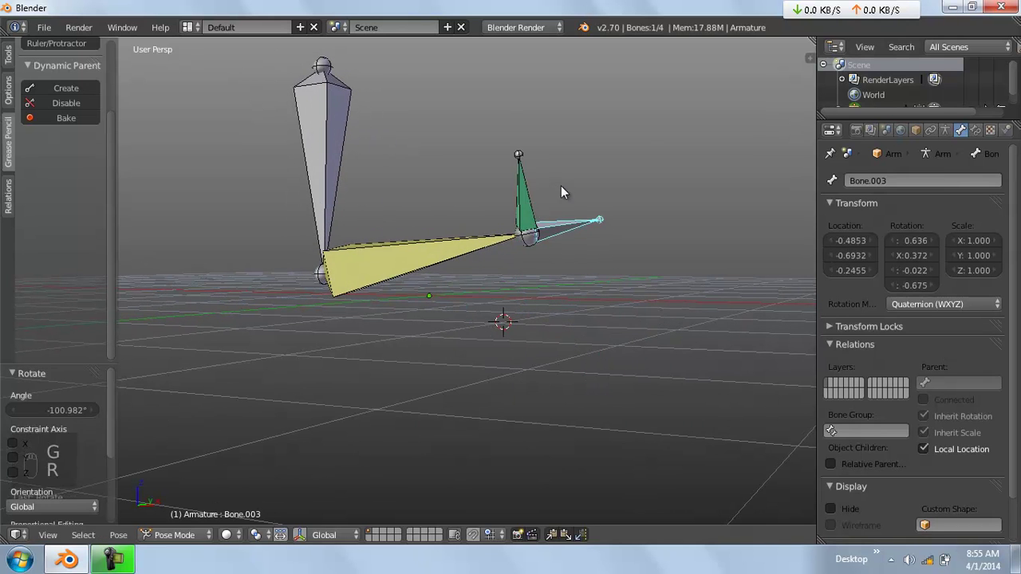
middle_click_drag(561, 186, 583, 257)
key("r")
key("r")
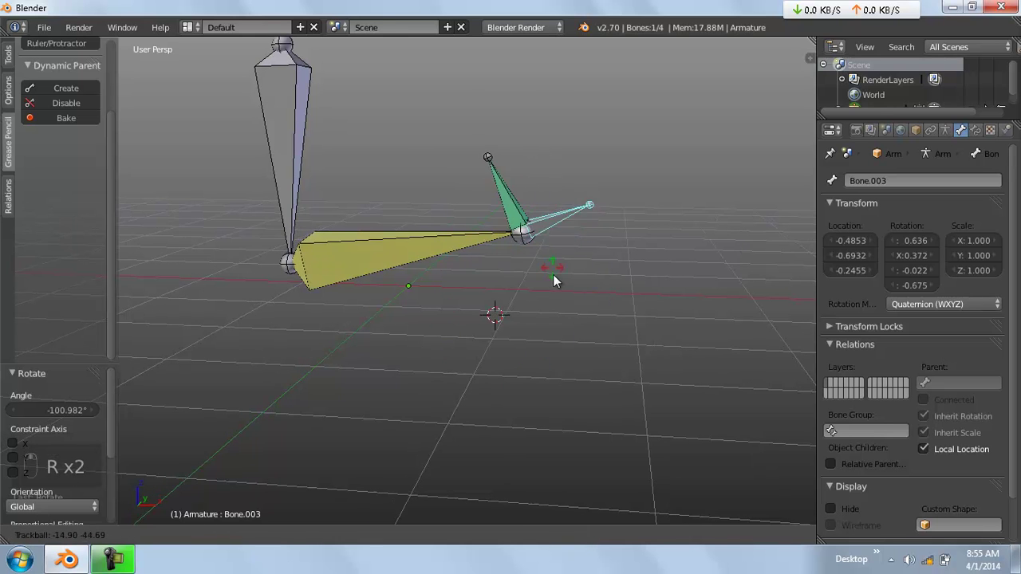
left_click(547, 259)
Clear the pose rotation and location of all bones, and deselect everything
key("a")
key("a")
key("a")
key("alt+r")
key("alt+g")
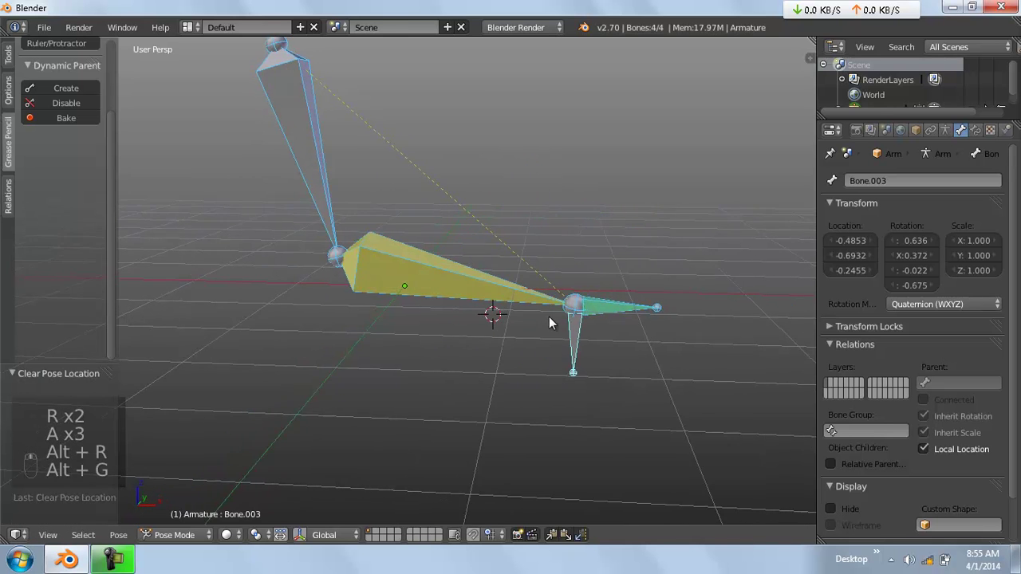
key("a")
middle_click_drag(602, 301, 426, 362)
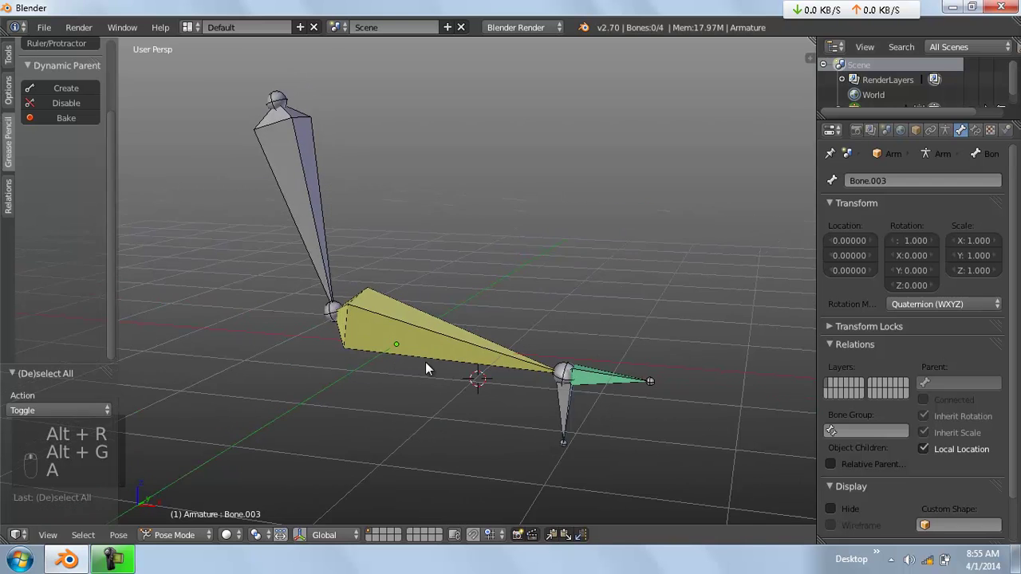
Hide the tool shelf, and disable the IK constraint on the middle bone
key("t")
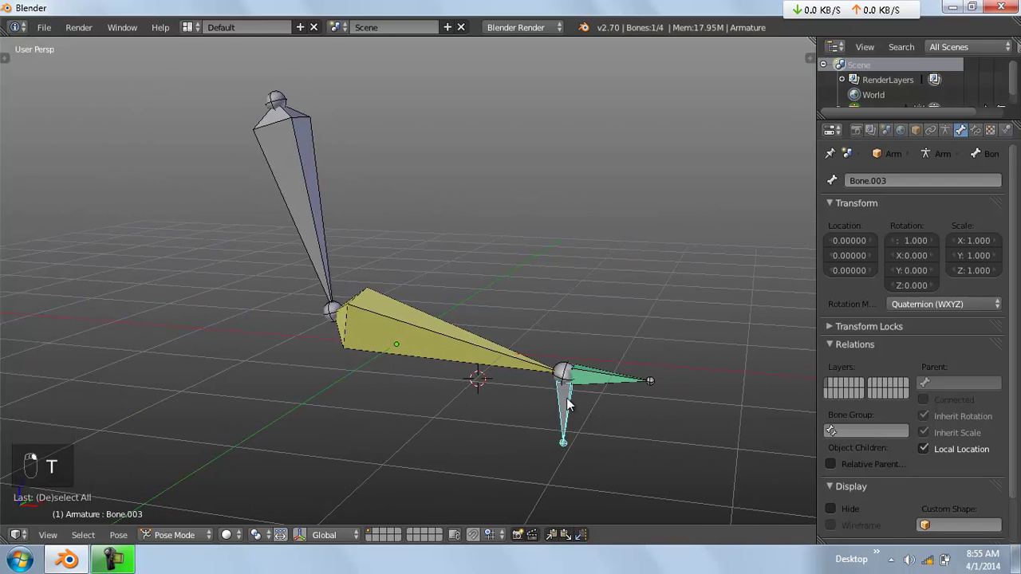
middle_click_drag(565, 404, 581, 390)
right_click(473, 338)
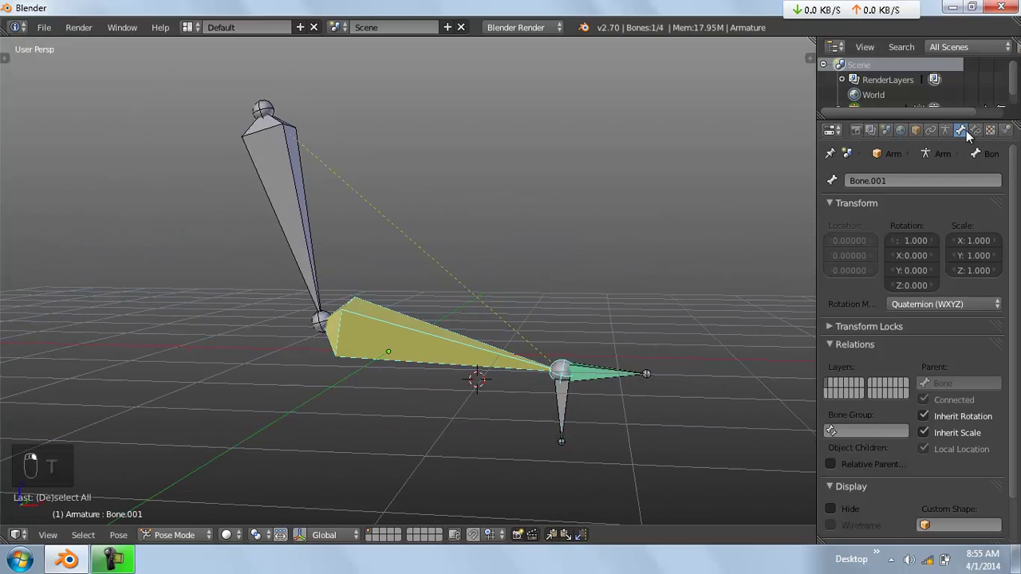
middle_click_drag(274, 314, 346, 315)
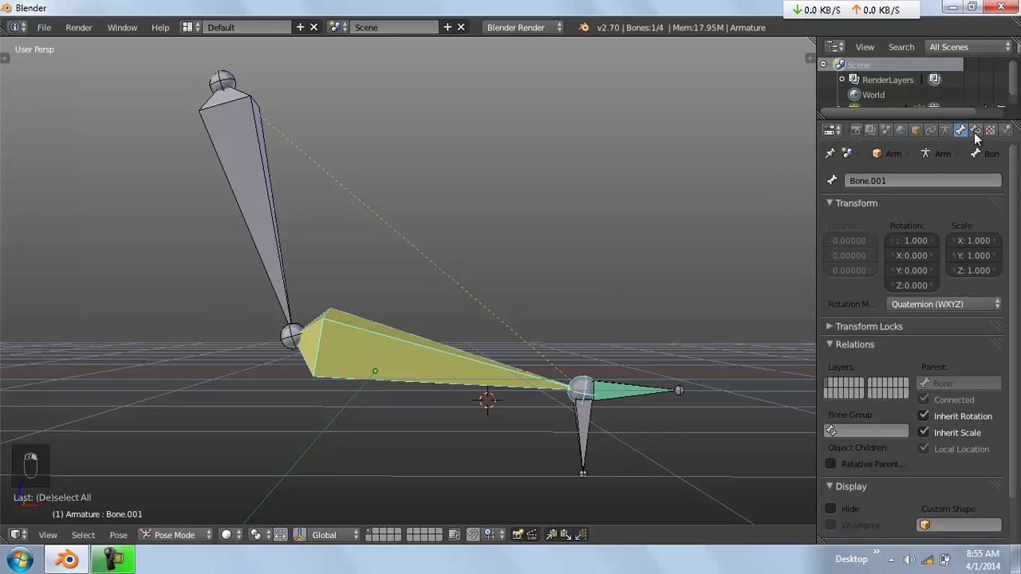
middle_click_drag(466, 275, 447, 308)
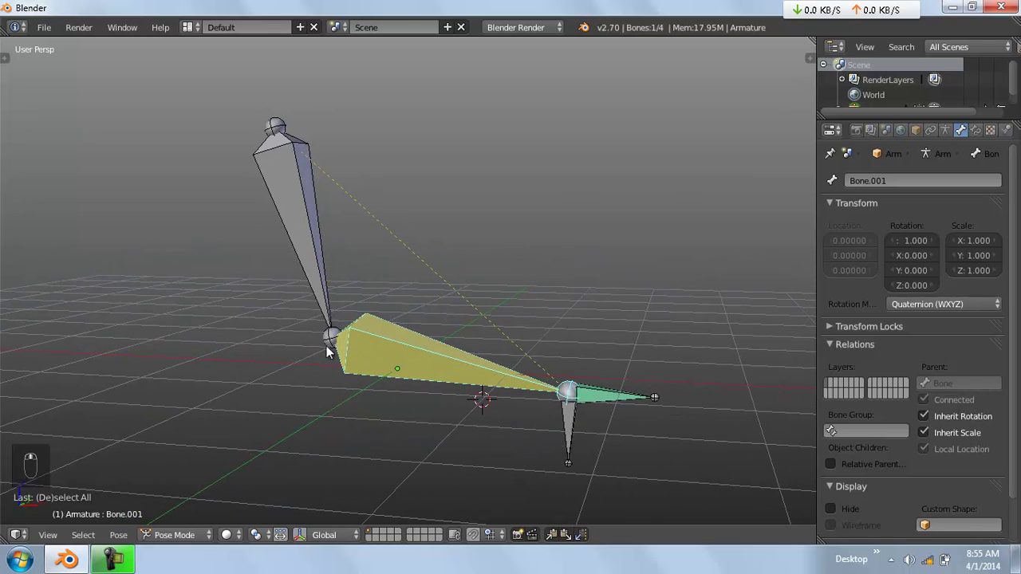
left_click(975, 130)
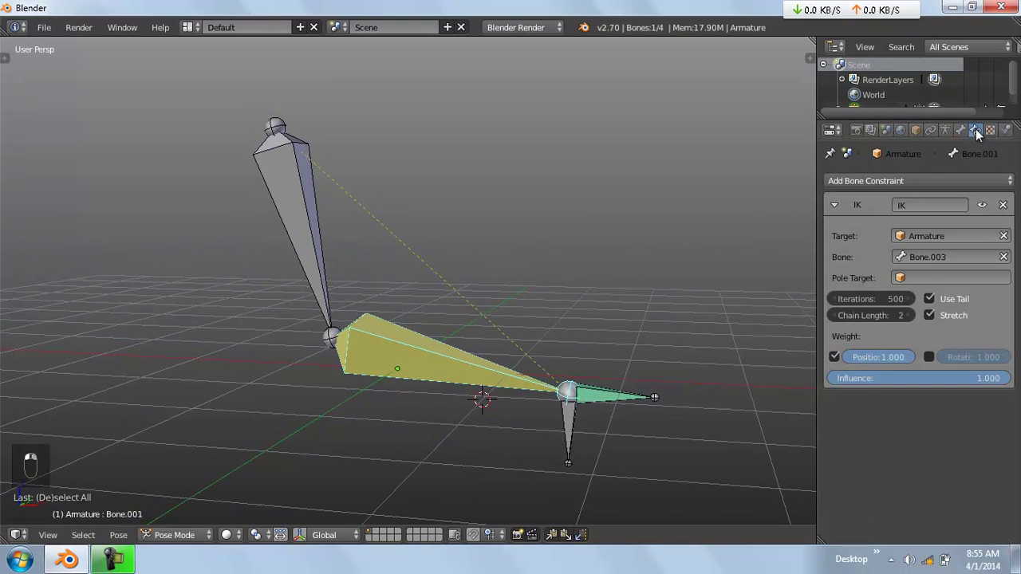
middle_click_drag(766, 291, 700, 313)
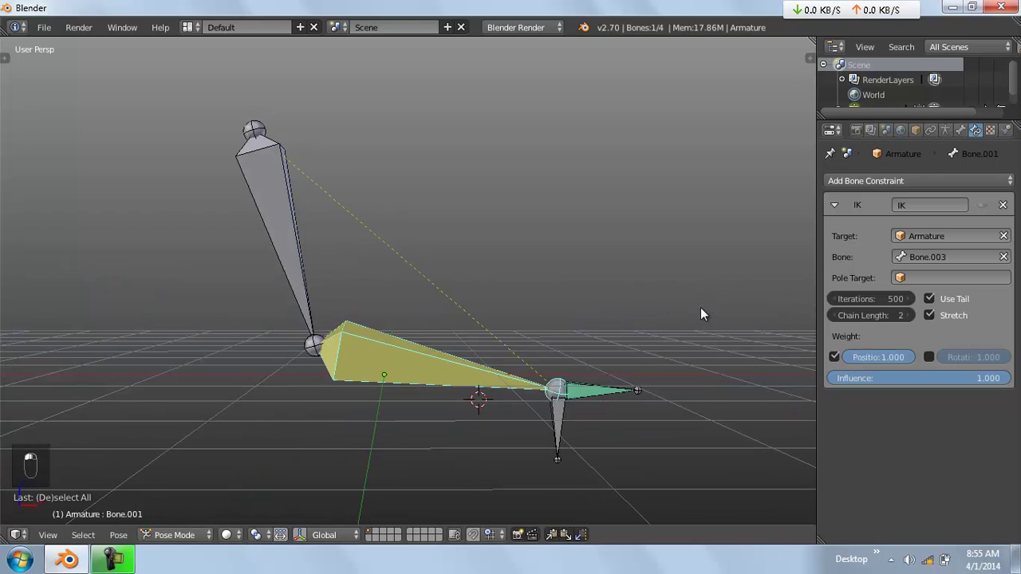
Rotate the upper bone and the middle bone individually to test forward kinematics with IK disabled
right_click(287, 268)
key("r")
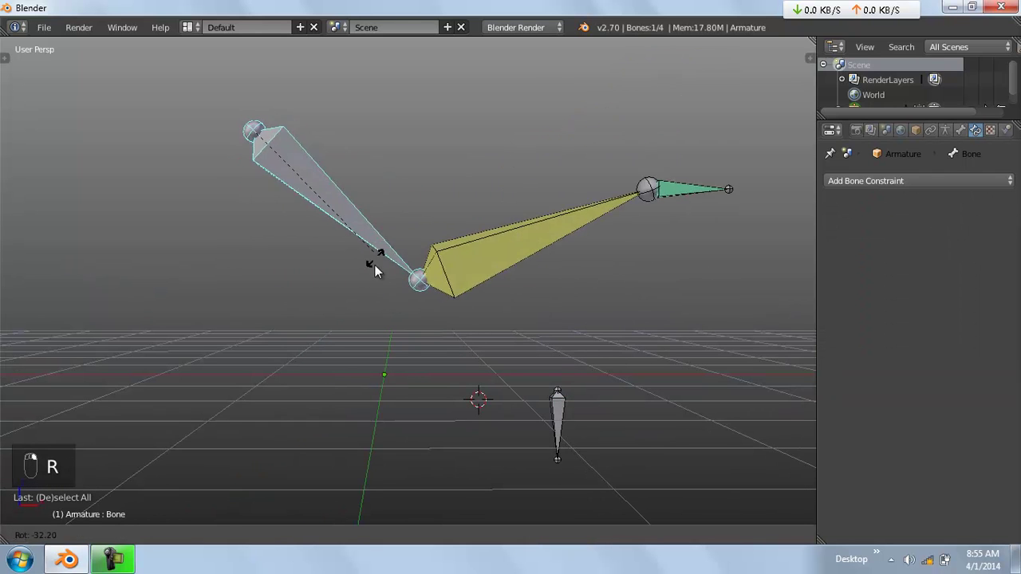
left_click(477, 260)
right_click(476, 259)
key("r")
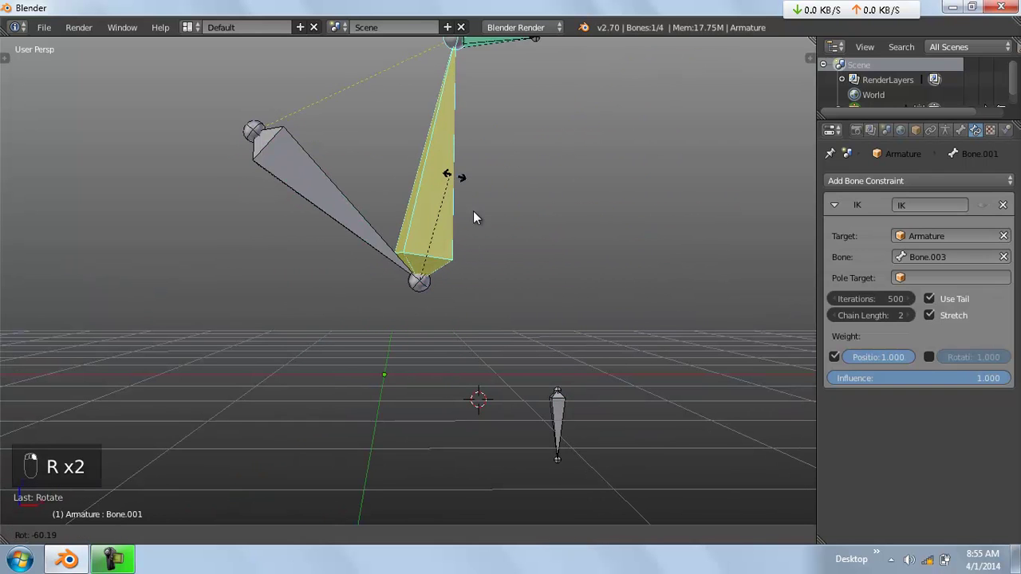
left_click(479, 300)
right_click(351, 245)
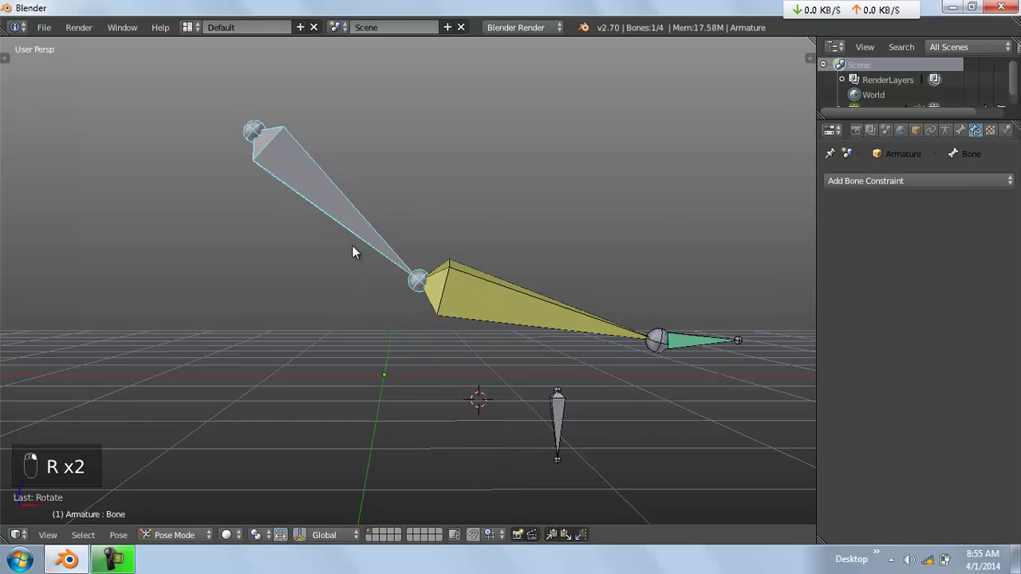
key("r")
left_click(356, 327)
Clear the rotation and location of all bones, and re-enable the middle bone's IK constraint
key("a")
key("a")
key("a")
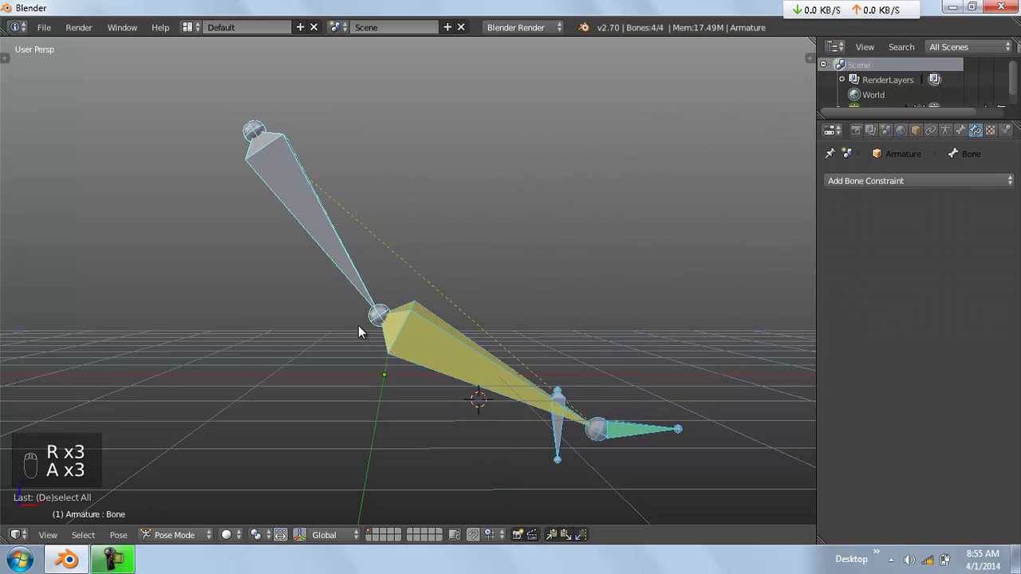
key("alt+r")
key("alt+g")
right_click(417, 364)
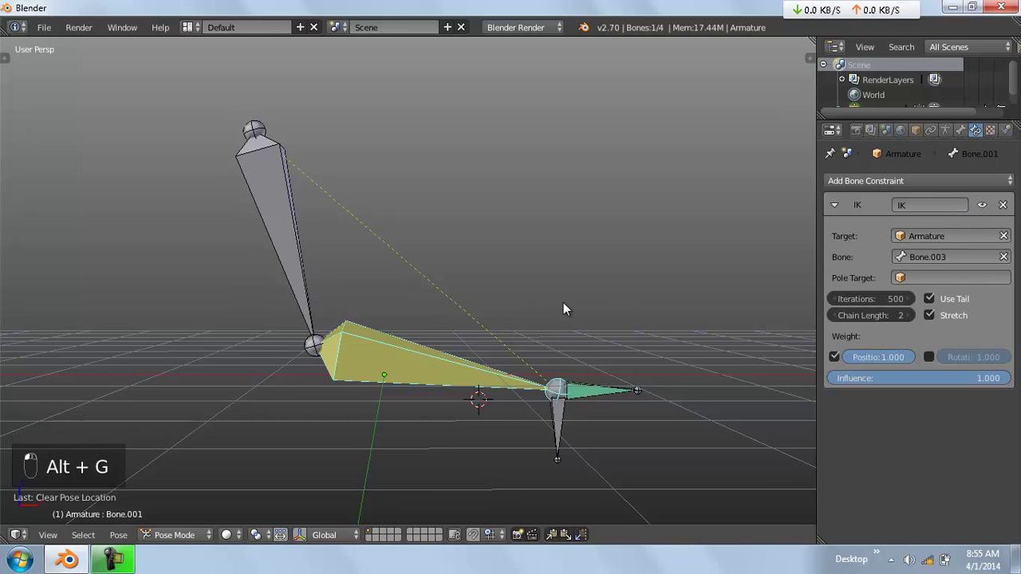
middle_click_drag(563, 303, 563, 306)
key("a")
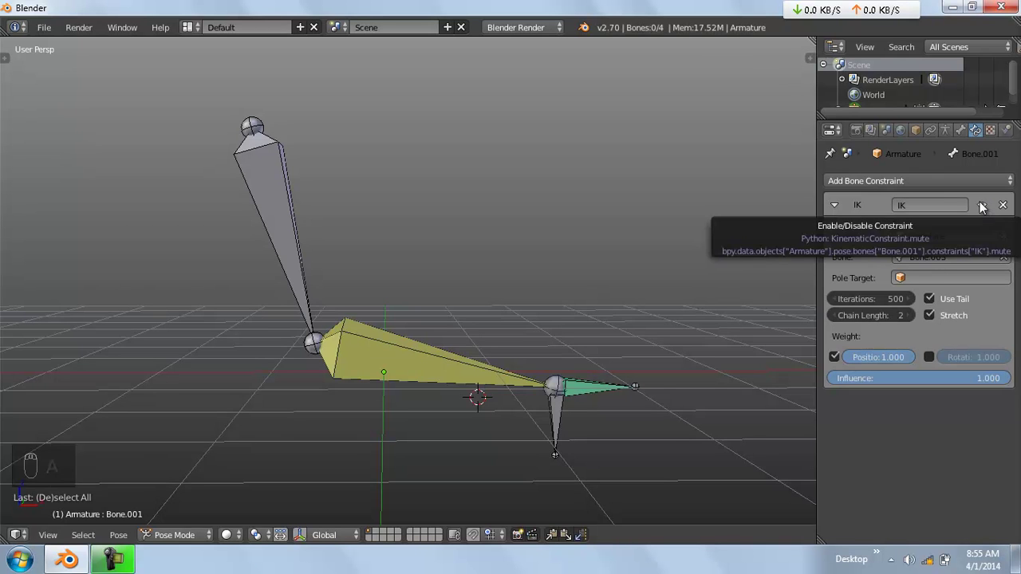
Duplicate the downward target bone in Edit Mode and move the copy along the Y axis beside the chain
middle_click_drag(310, 359, 488, 437)
right_click(539, 475)
middle_click_drag(498, 475, 419, 386)
key("Tab")
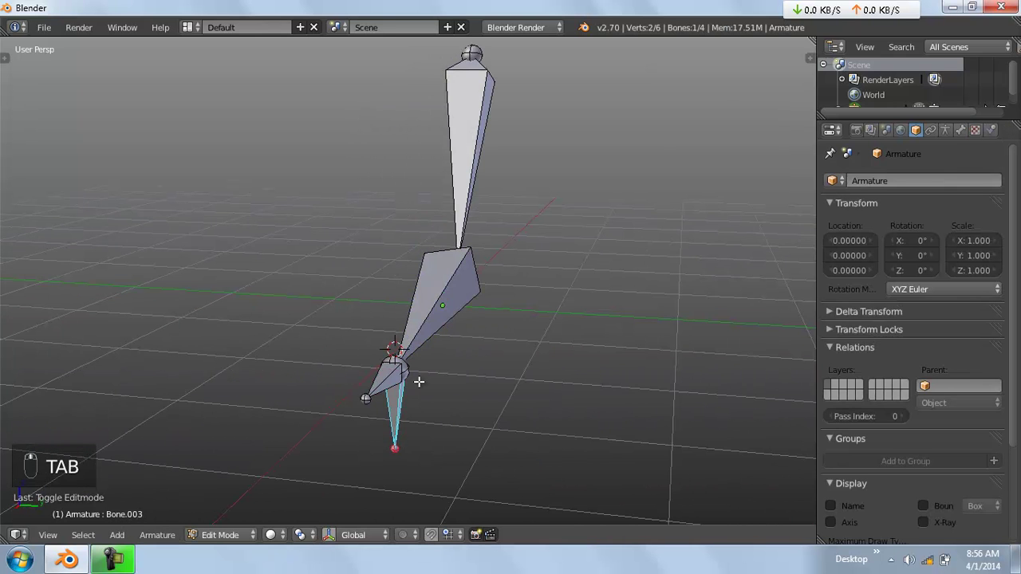
key("shift+d")
right_click(419, 382)
key("ctrl+space")
left_click_drag(437, 416, 603, 426)
middle_click_drag(604, 426, 319, 424)
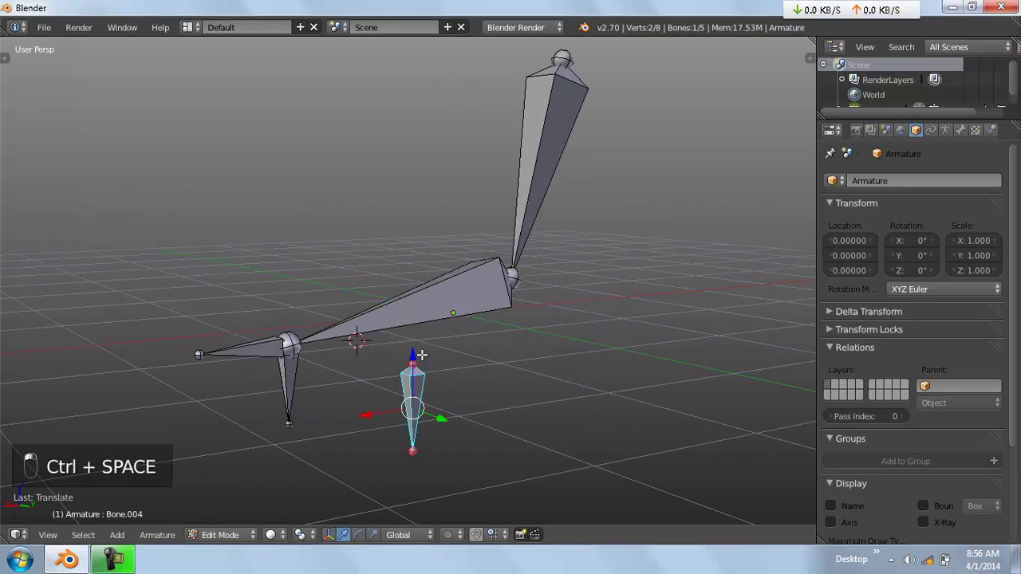
Enlarge the duplicated bone, and adjust its height and sideways position beside the chain
key("s")
left_click(468, 295)
middle_click_drag(468, 294, 443, 366)
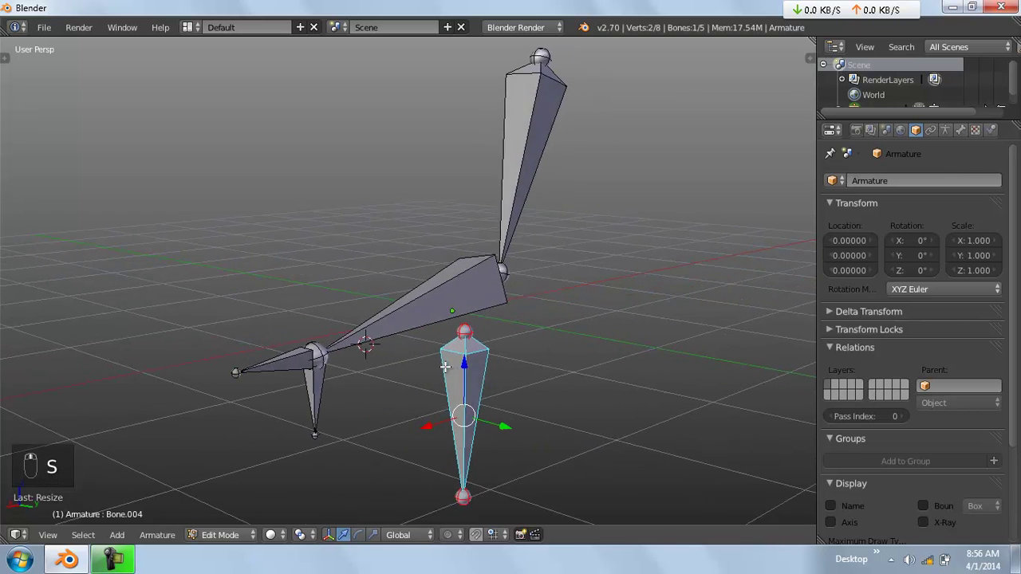
left_click_drag(468, 378, 462, 360)
middle_click_drag(461, 360, 499, 369)
left_click_drag(554, 369, 523, 356)
Return the armature to Pose Mode and rename the separate control bone beside the chain to FK/IK
key("a")
middle_click_drag(399, 358, 446, 361)
key("Tab")
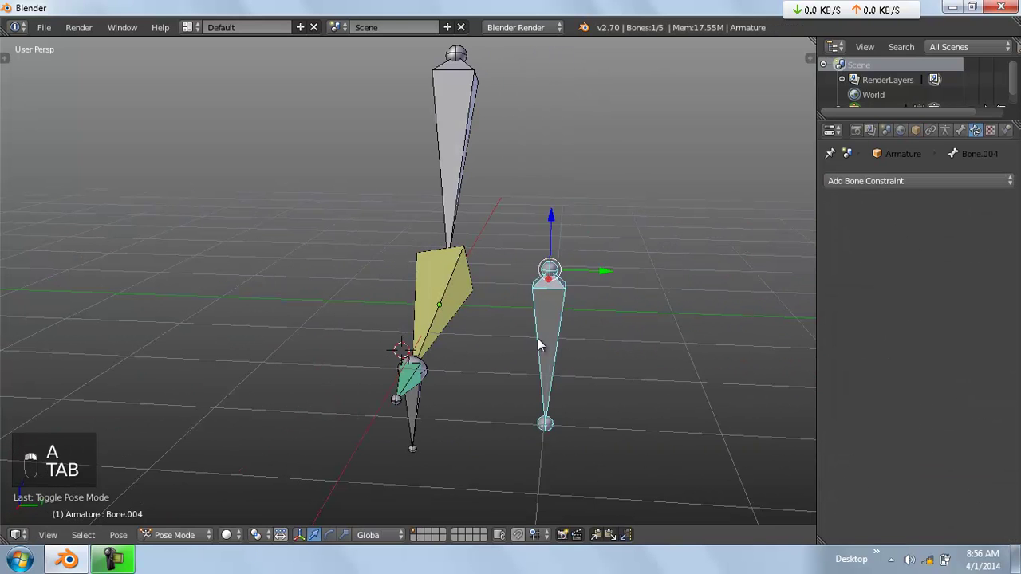
key("n")
scroll(772, 379, "down", 1)
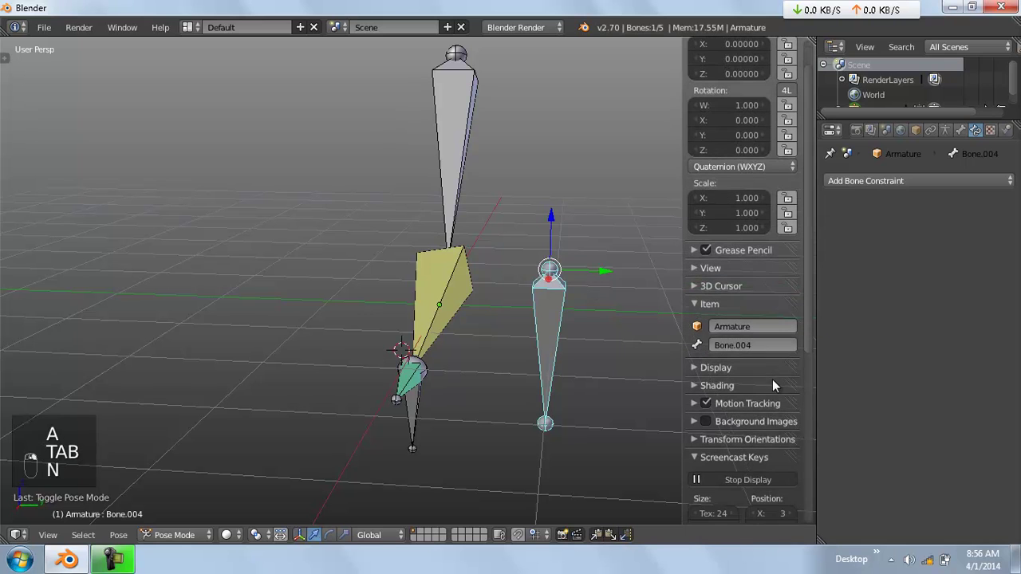
left_click(749, 345)
type("FK")
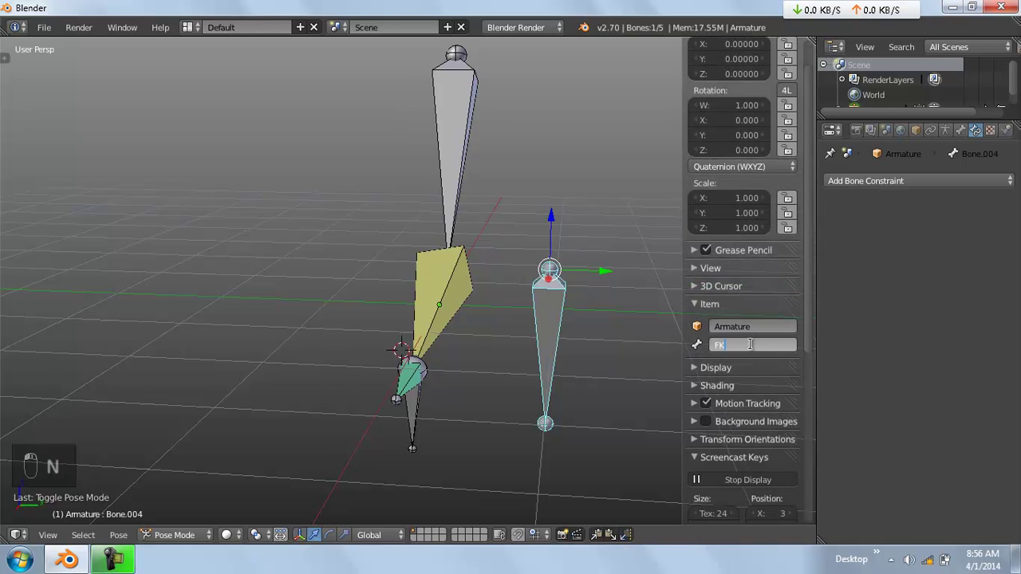
type("/IK")
key("Return")
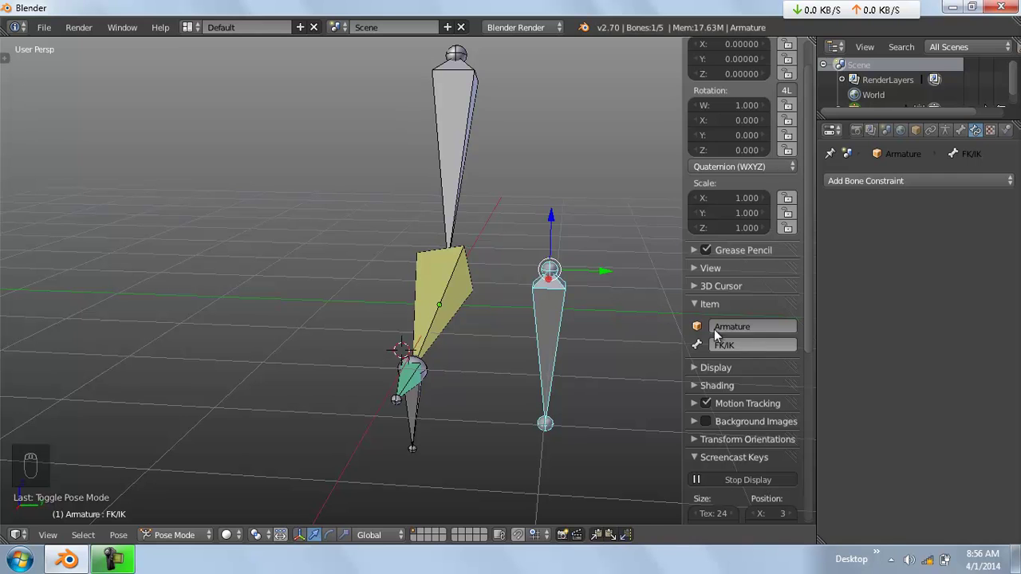
Move the FK/IK bone closer to the chain along the Y axis in Edit Mode and scale it down slightly
key("Tab")
key("Tab")
key("a")
key("a")
key("a")
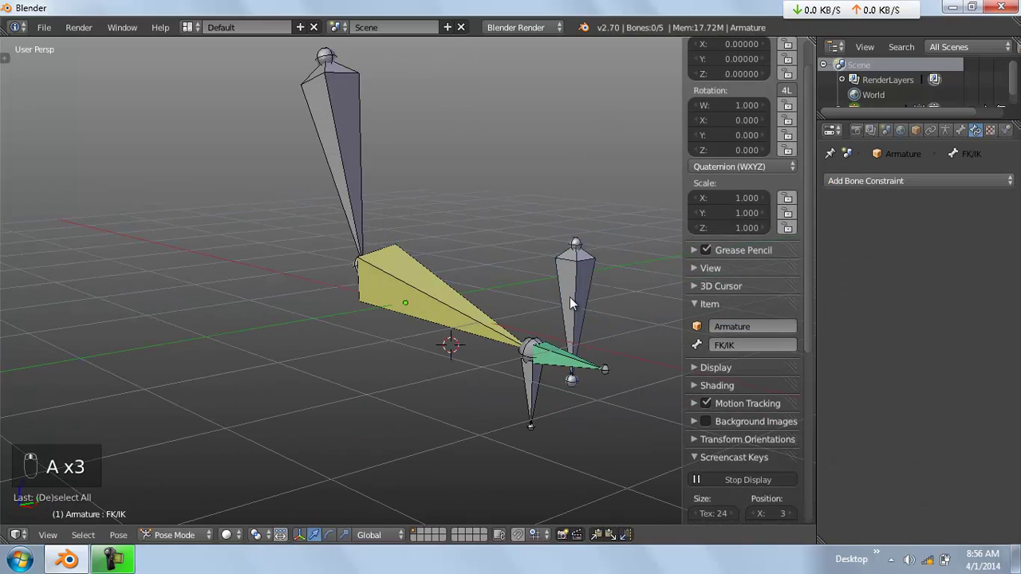
key("Tab")
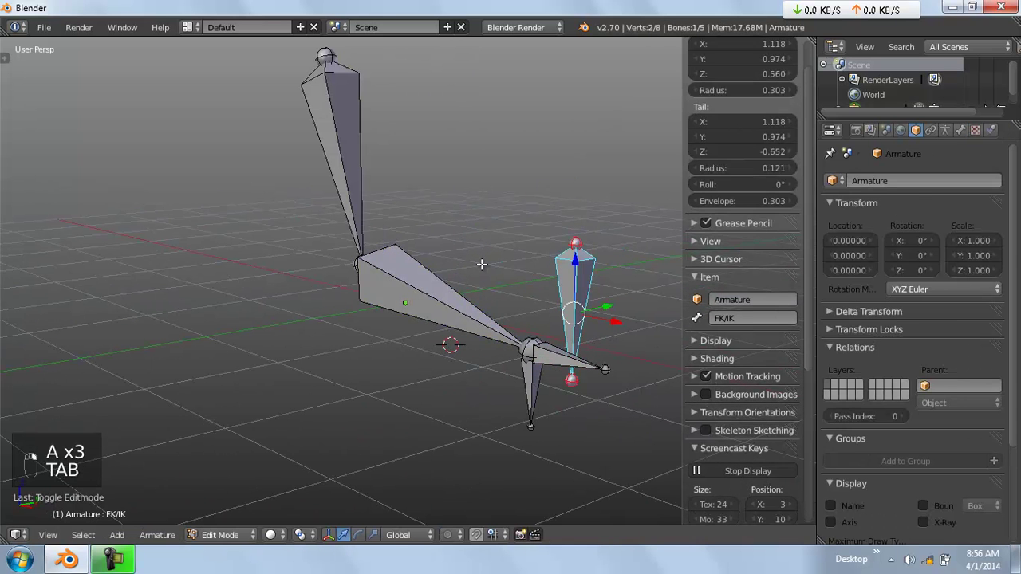
left_click_drag(611, 304, 576, 313)
key("s")
left_click(611, 356)
key("Tab")
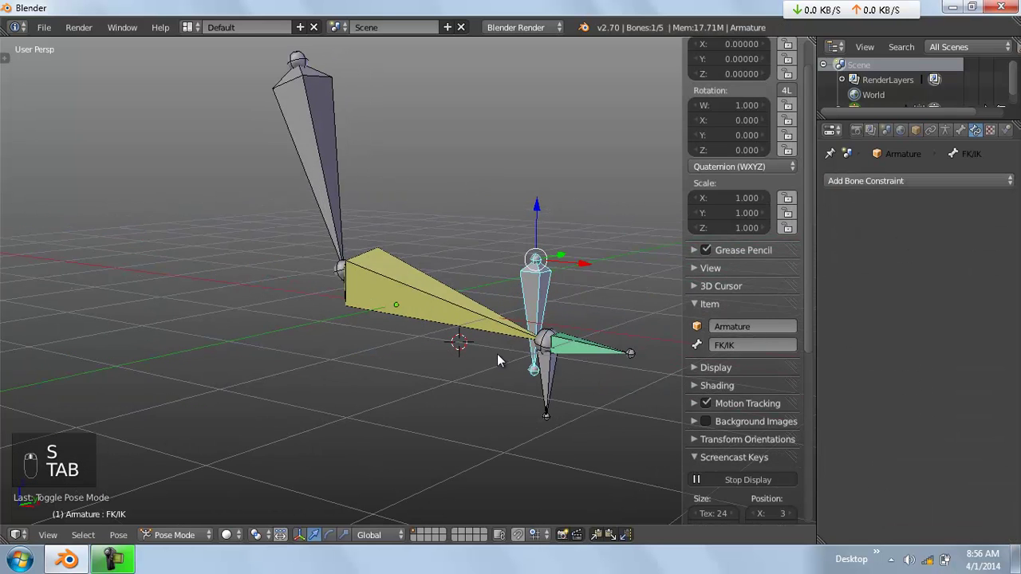
Add a driver to the enable toggle of the middle bone's IK constraint
key("n")
right_click(429, 314)
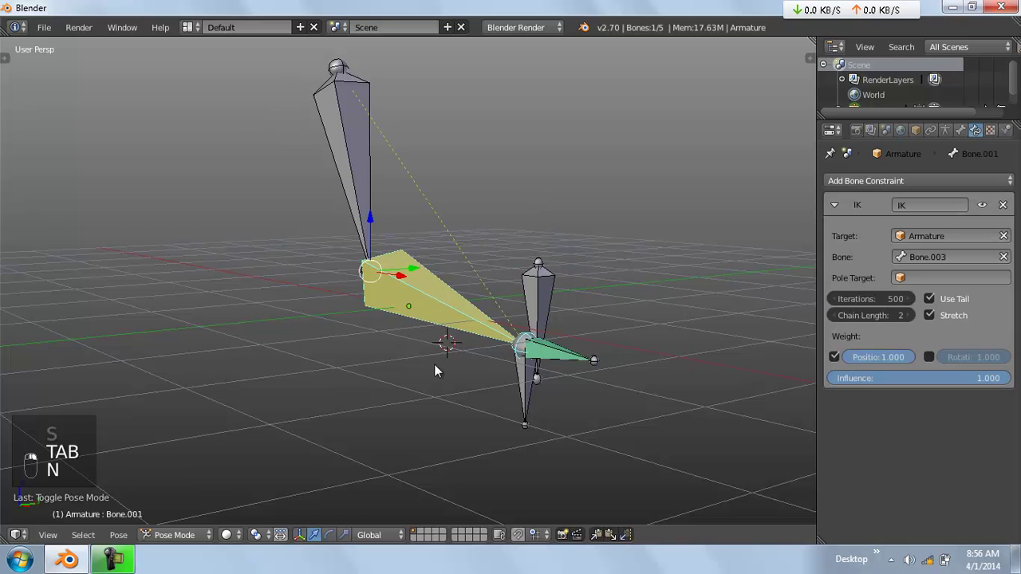
right_click(982, 209)
left_click(981, 209)
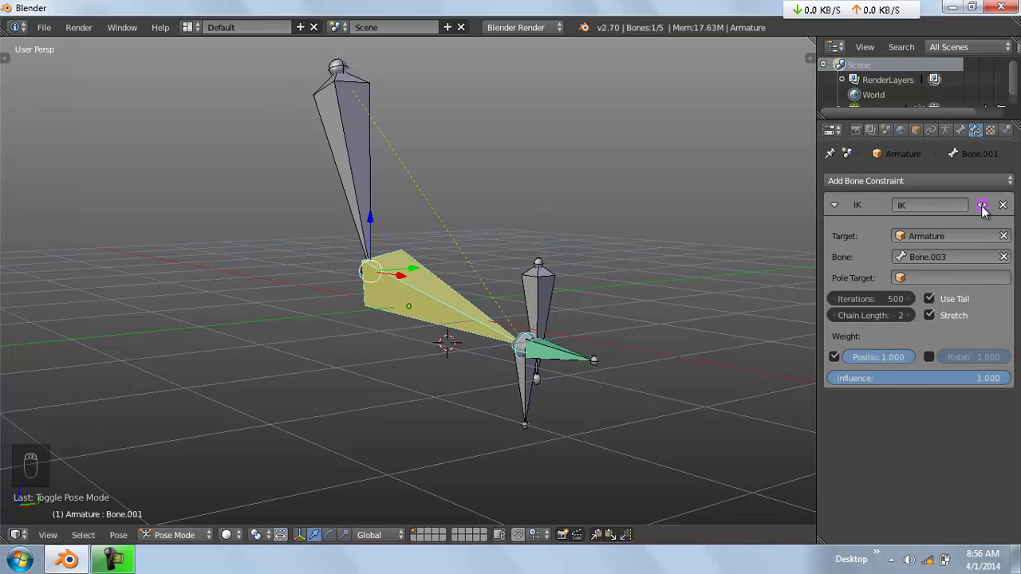
middle_click_drag(269, 353, 429, 345)
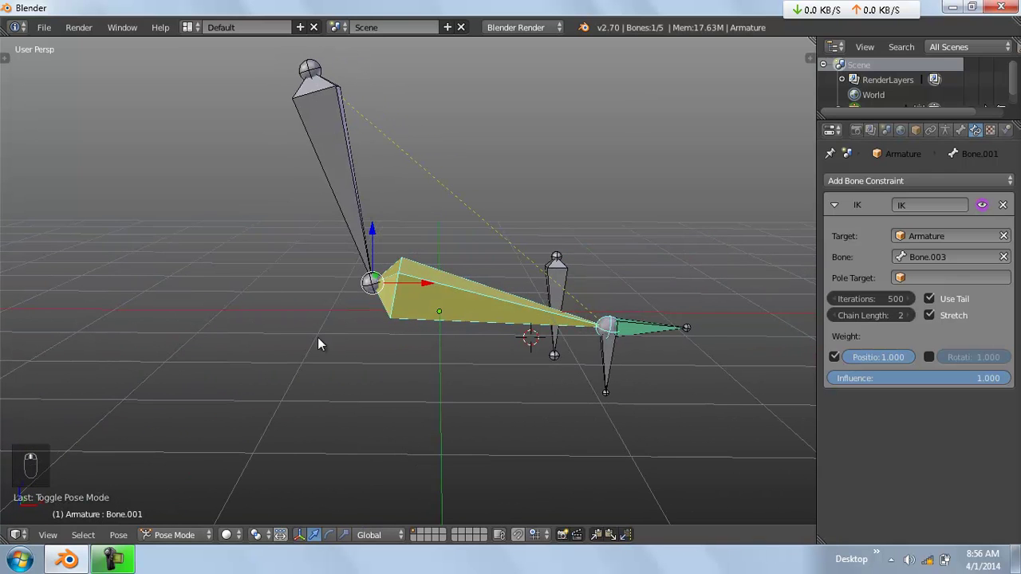
Extrude a small horizontal bone in Edit Mode from the joint between the upper and middle bones
key("Tab")
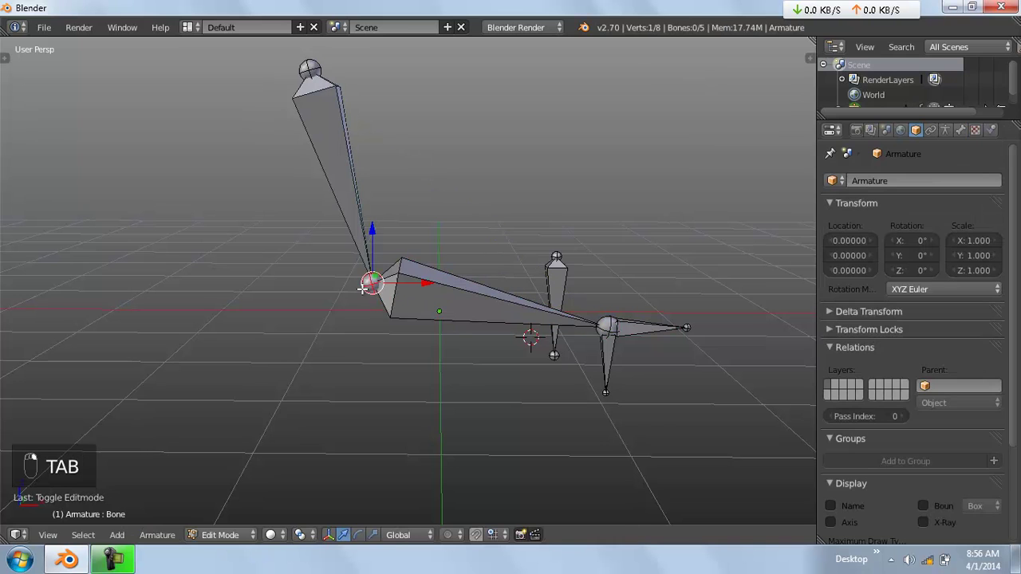
key("w")
left_click(388, 295)
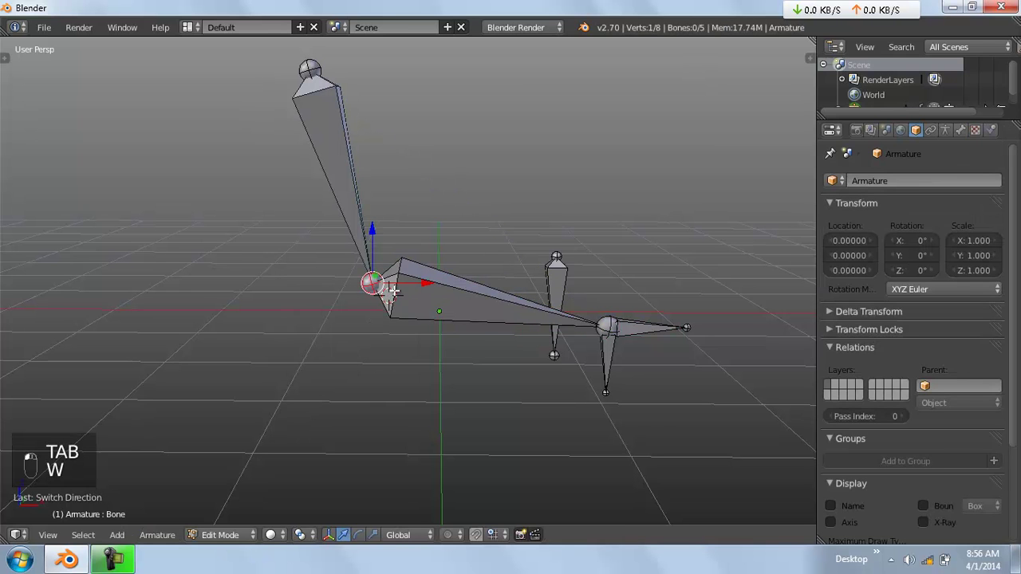
key("ctrl+z")
key("e")
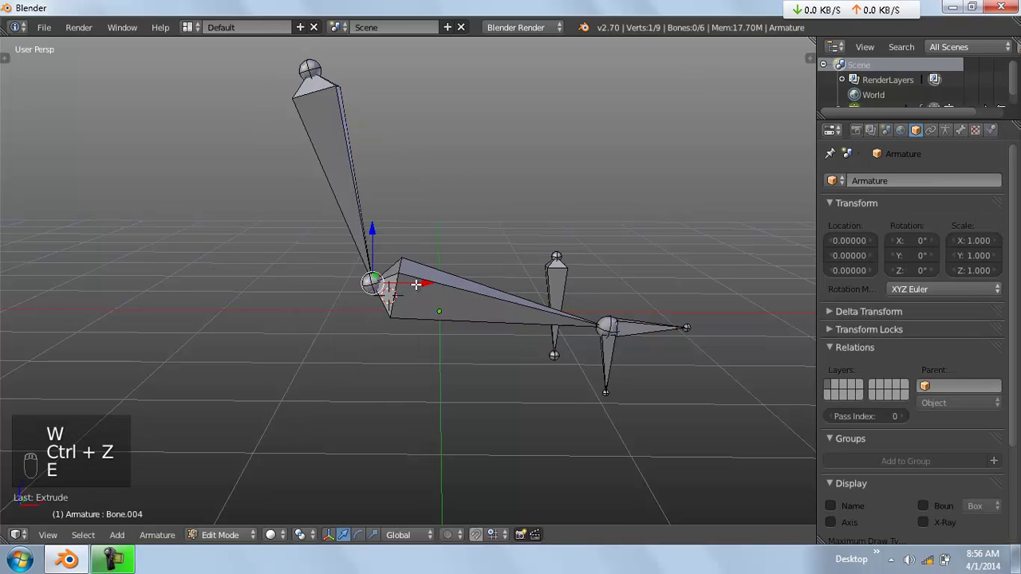
left_click(385, 293)
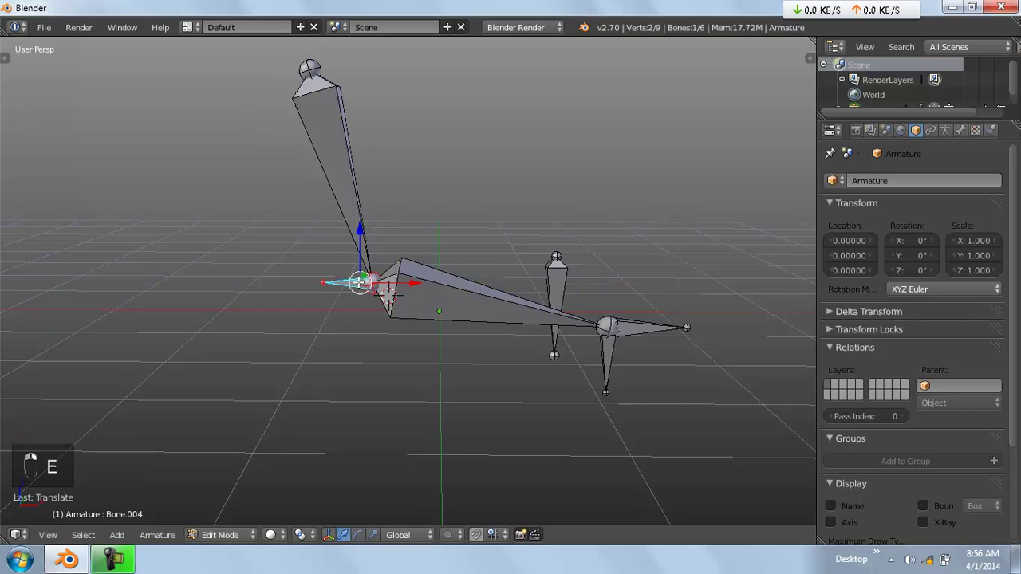
Clear the small extruded bone's parent, move it away from the joint along the X axis, and return to Pose Mode
key("alt+p")
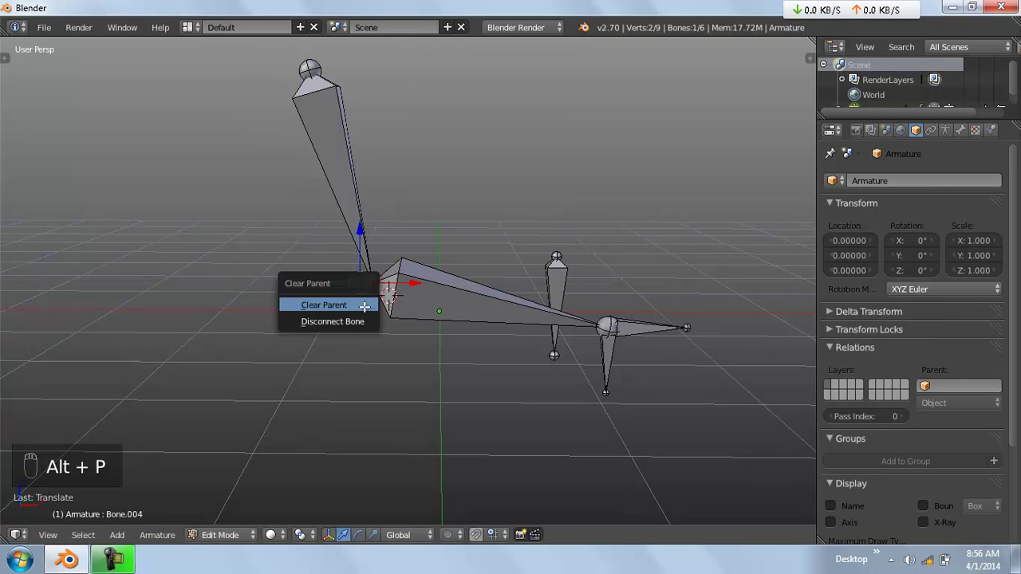
left_click(363, 306)
key("g")
left_click(178, 311)
key("Tab")
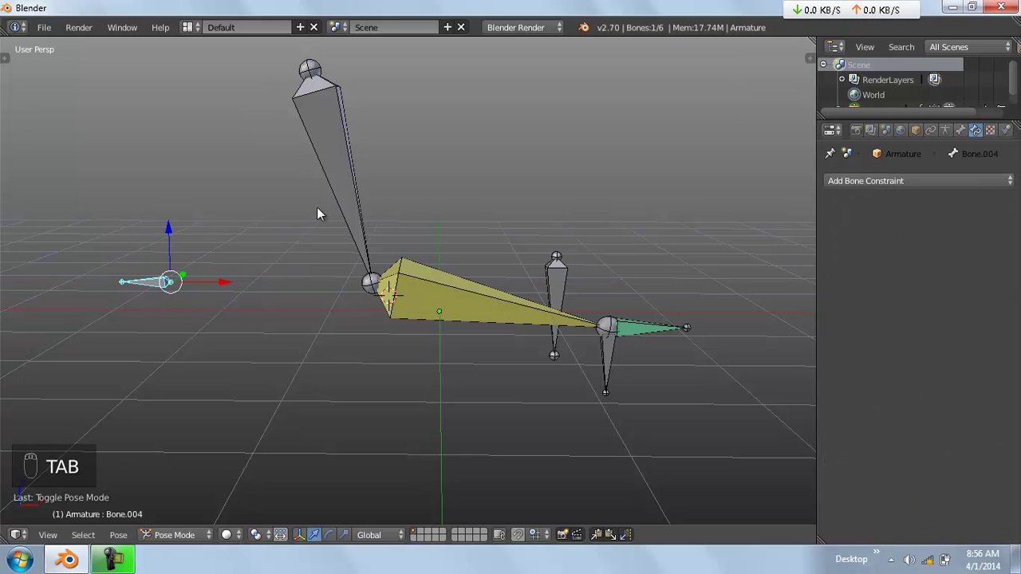
Add an IK constraint to the upper bone targeting the detached small bone, with a chain length of 1
right_click(345, 207, "shift")
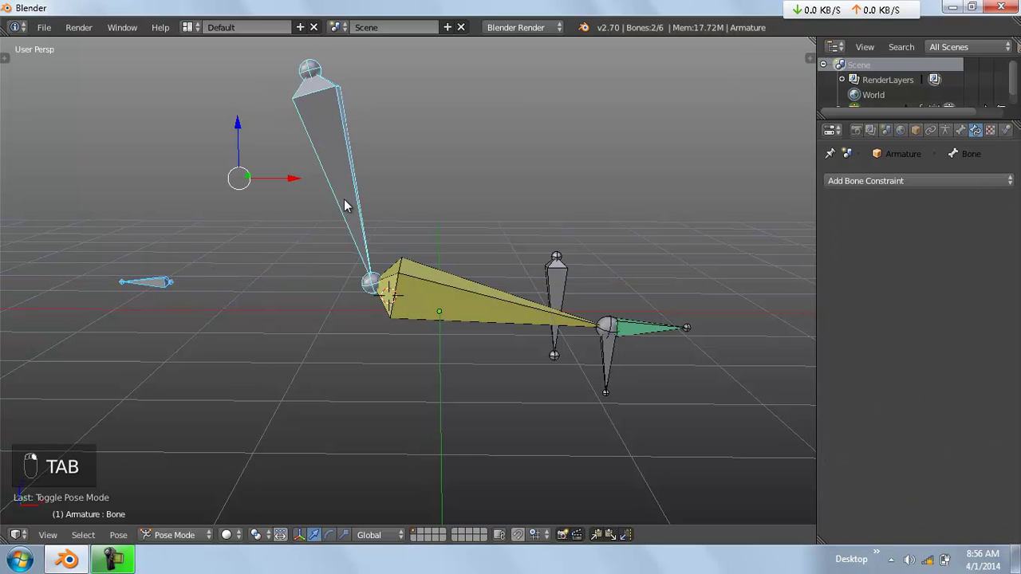
key("ctrl+shift+c")
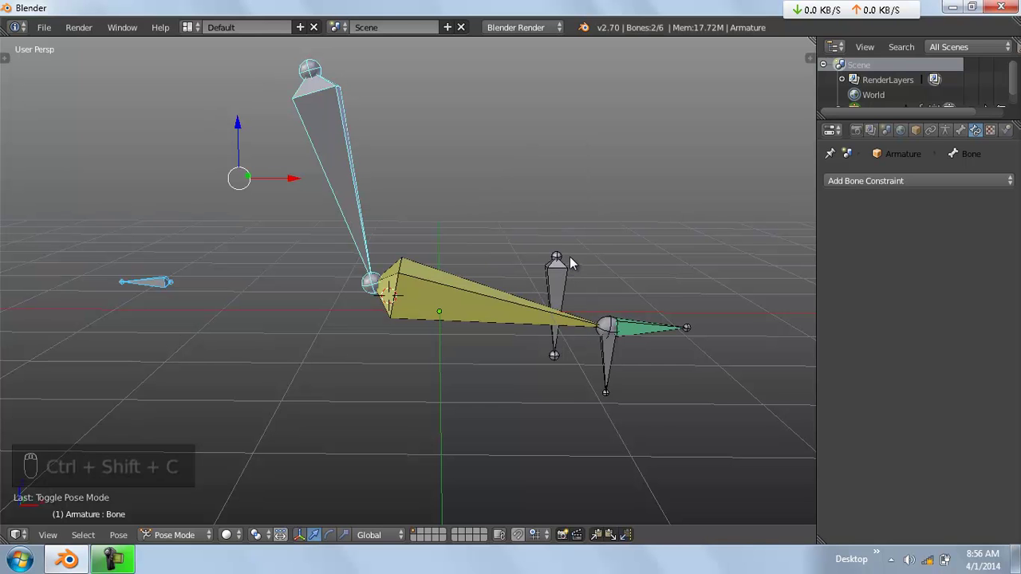
key("shift+i")
left_click(546, 257)
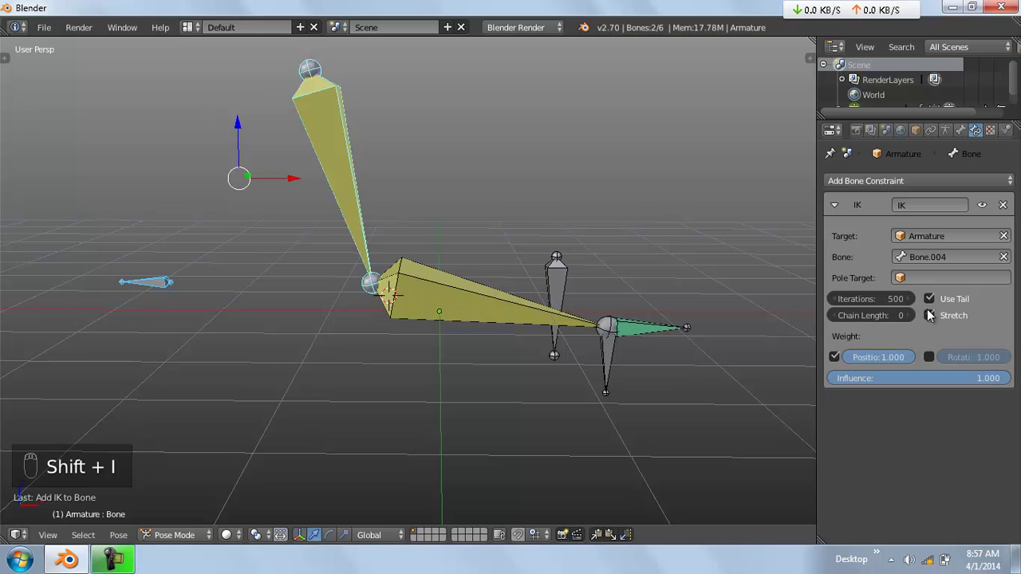
left_click(909, 317)
middle_click_drag(694, 320, 600, 339)
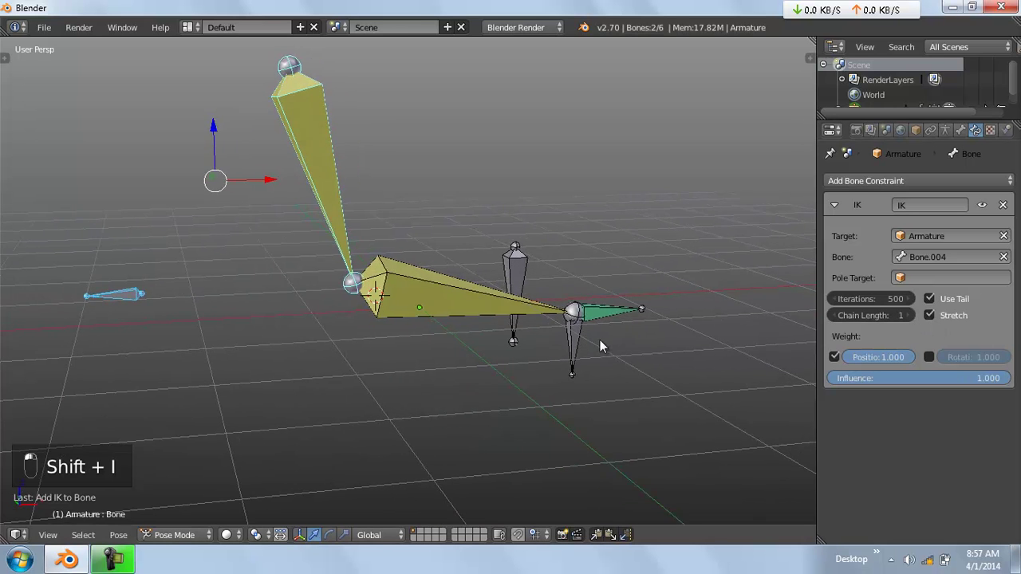
Move the downward IK target bone upward and try moving the detached target bone to test both IK constraints
key("a")
right_click(577, 351)
key("g")
left_click(589, 188)
middle_click_drag(589, 188, 280, 373)
right_click(257, 420)
key("g")
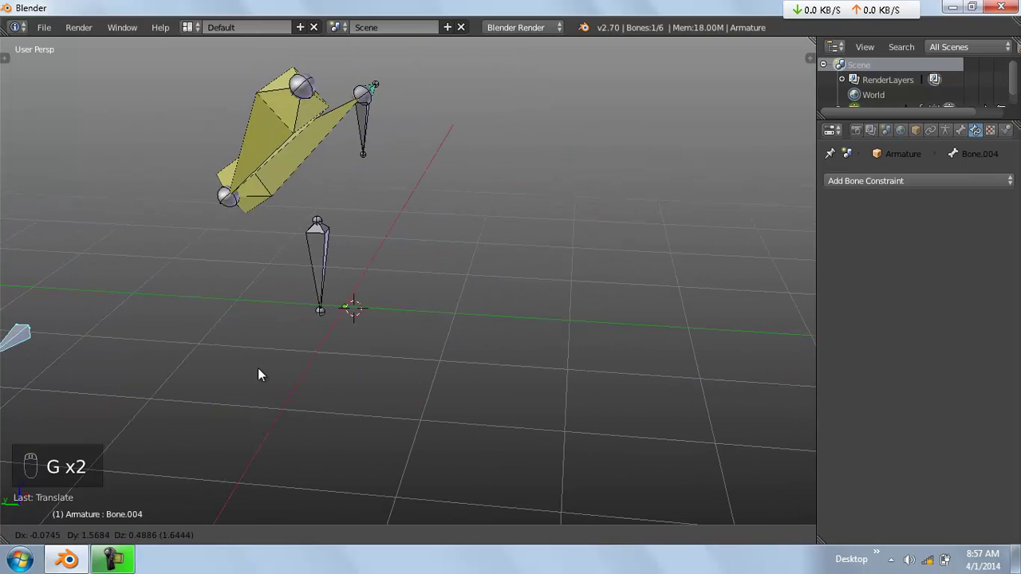
right_click(288, 307)
Clear the rotation and location of all bones, and deselect them
key("a")
key("a")
key("a")
key("alt+r")
key("alt+g")
middle_click_drag(312, 308, 358, 350)
key("a")
Try moving the small end bone of the chain and the downward IK target bone
right_click(408, 300)
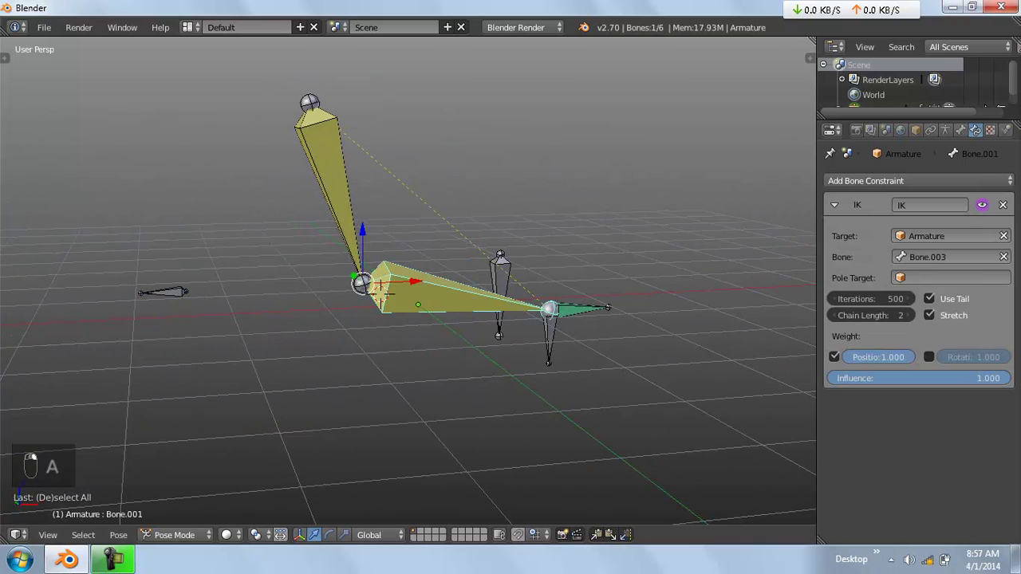
middle_click_drag(550, 335, 585, 317)
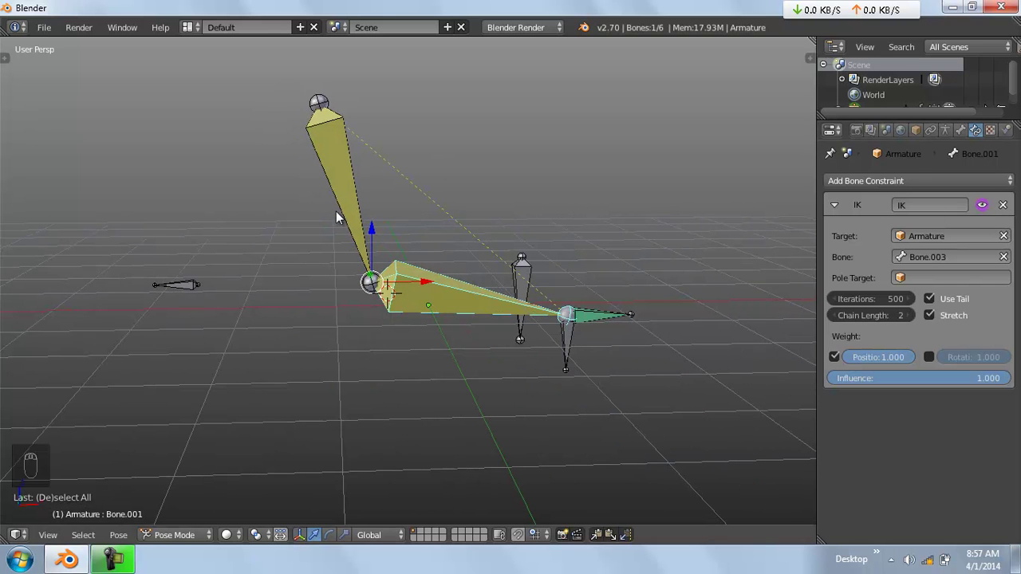
middle_click_drag(326, 303, 551, 336)
key("a")
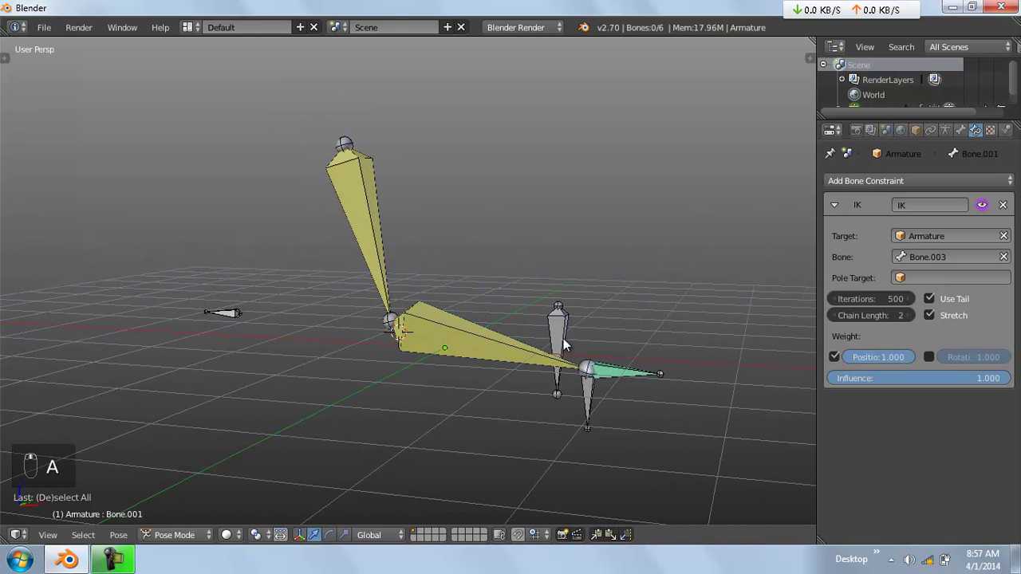
right_click(563, 338)
right_click(623, 379)
key("g")
right_click(609, 365)
right_click(593, 402)
key("g")
right_click(502, 339)
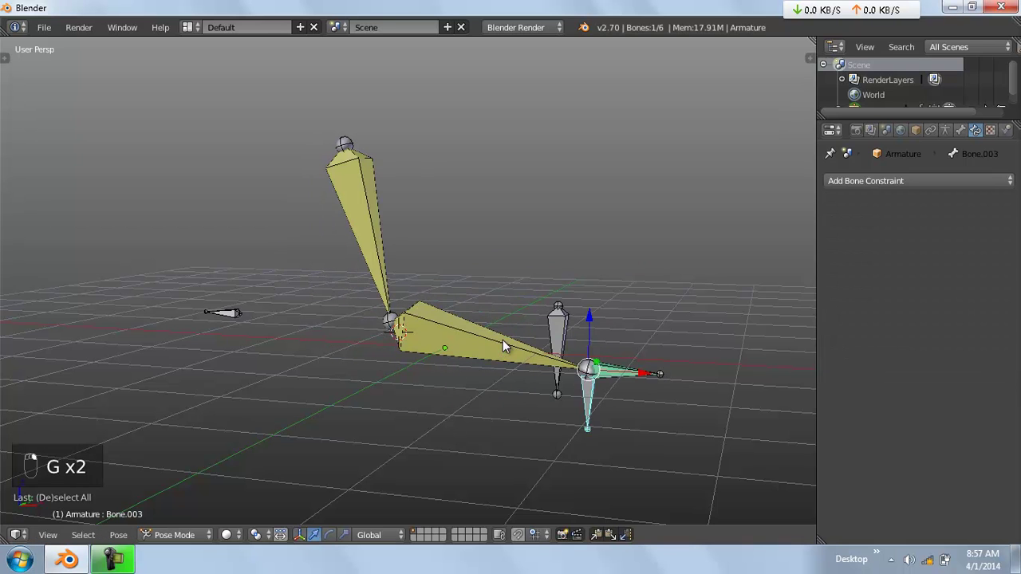
Select the middle bone and split the 3D view horizontally, making the lower area a Graph Editor in Drivers mode
right_click(477, 345)
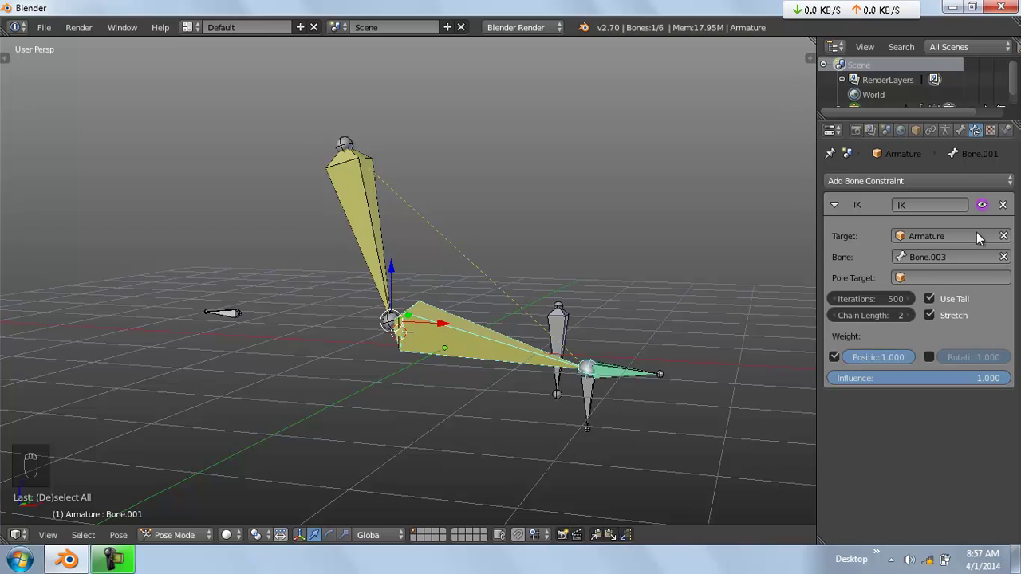
left_click_drag(6, 539, 16, 292)
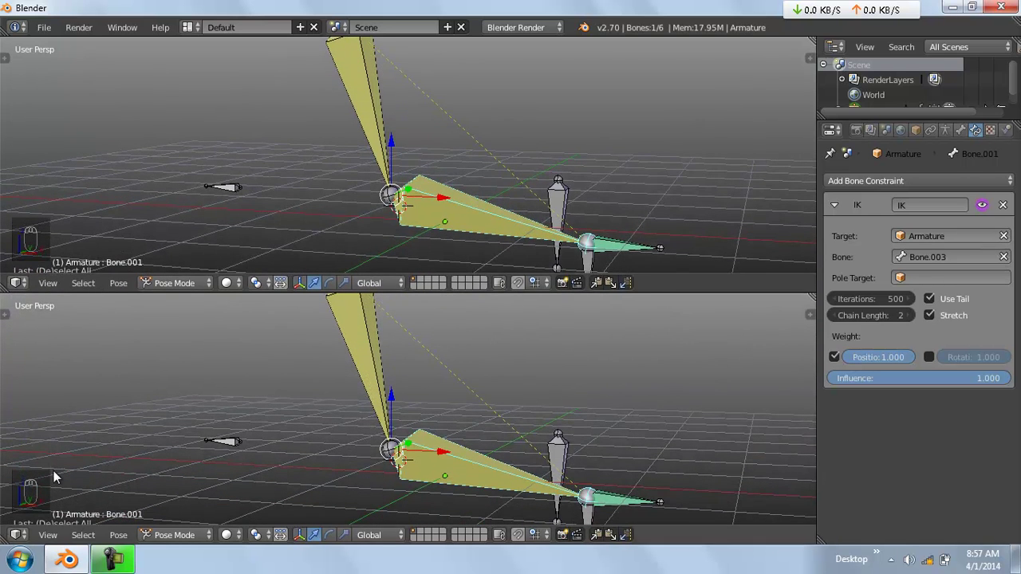
left_click(22, 534)
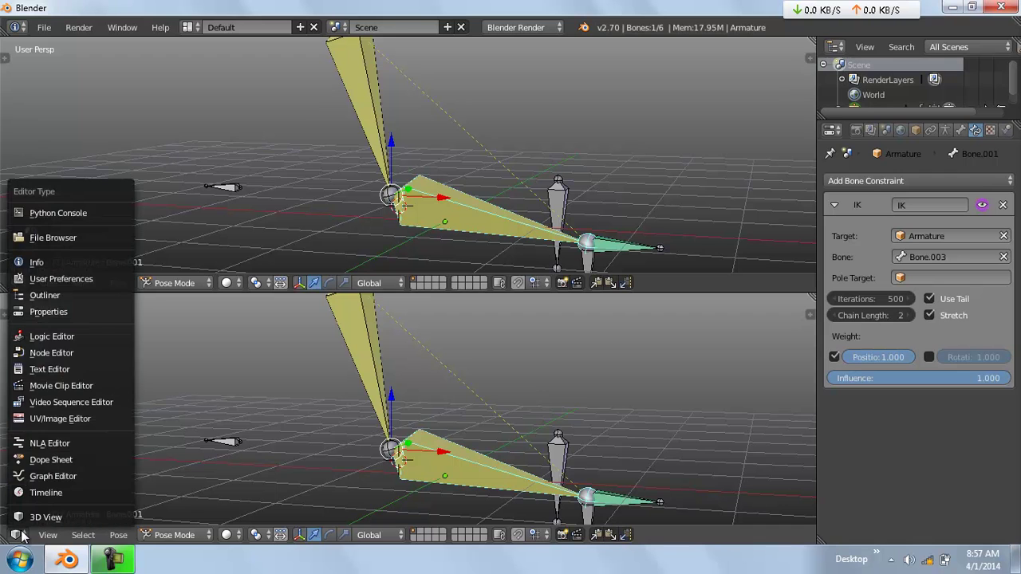
left_click(48, 476)
middle_click_drag(459, 391, 450, 390)
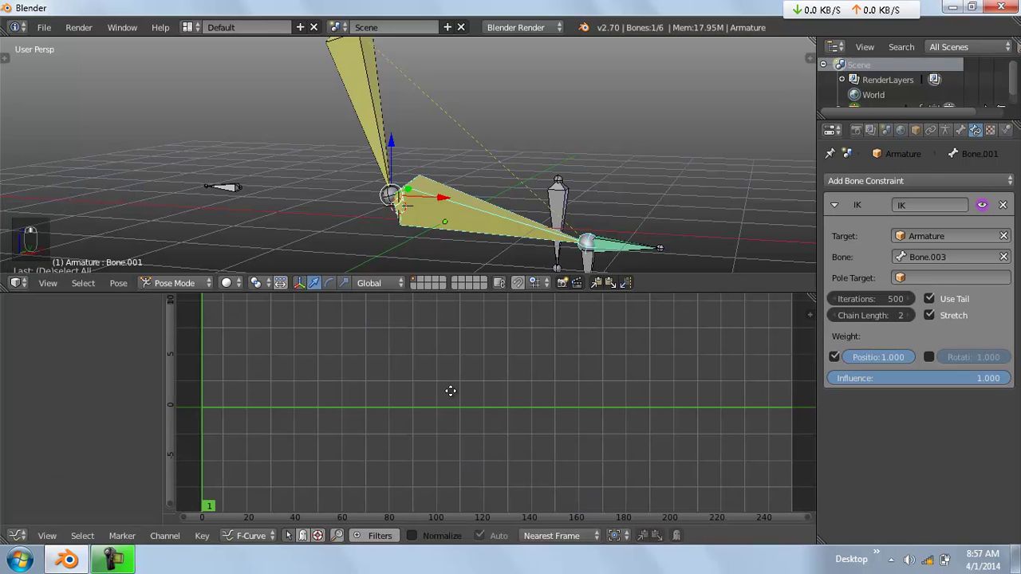
left_click(239, 536)
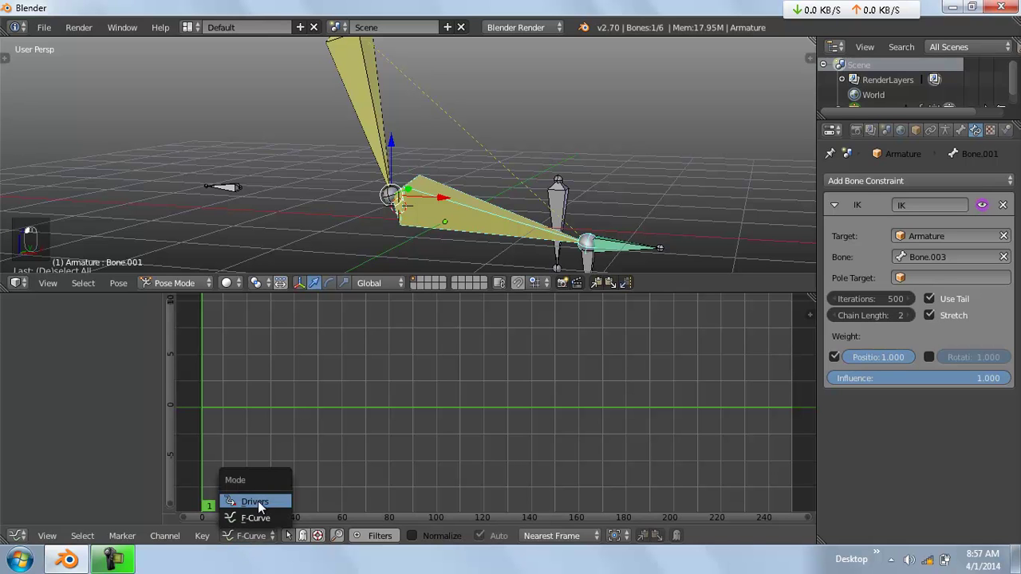
left_click(243, 501)
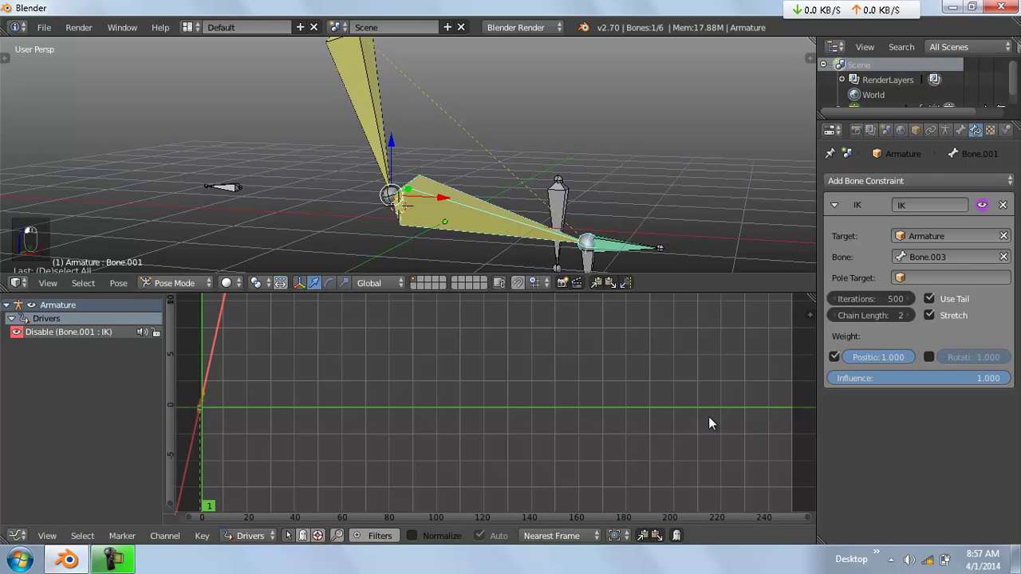
Show the IK driver's properties in the Graph Editor, collapse the Active F-Curve and Active Keyframe sections, and examine the driver settings
key("n")
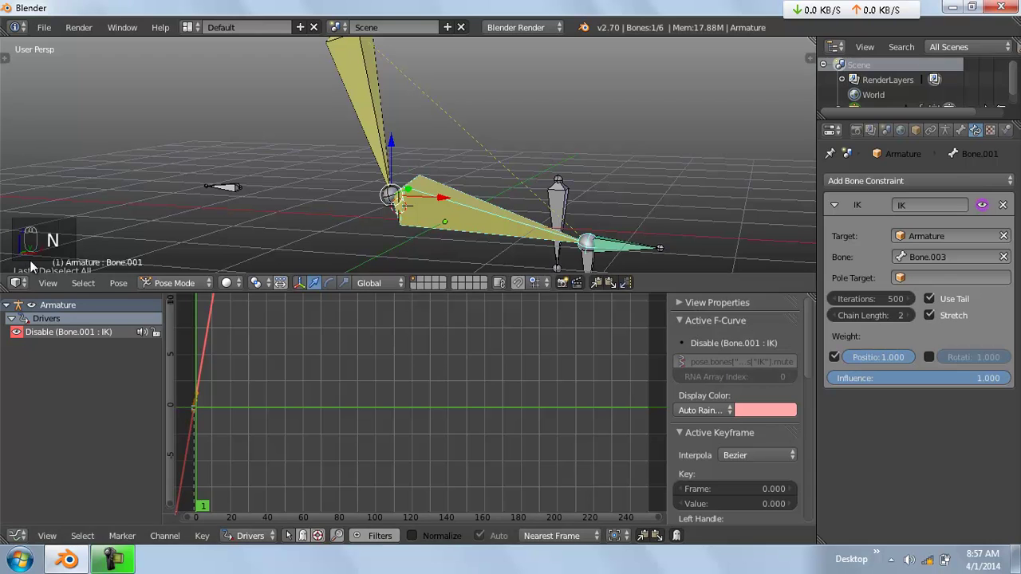
left_click(703, 320)
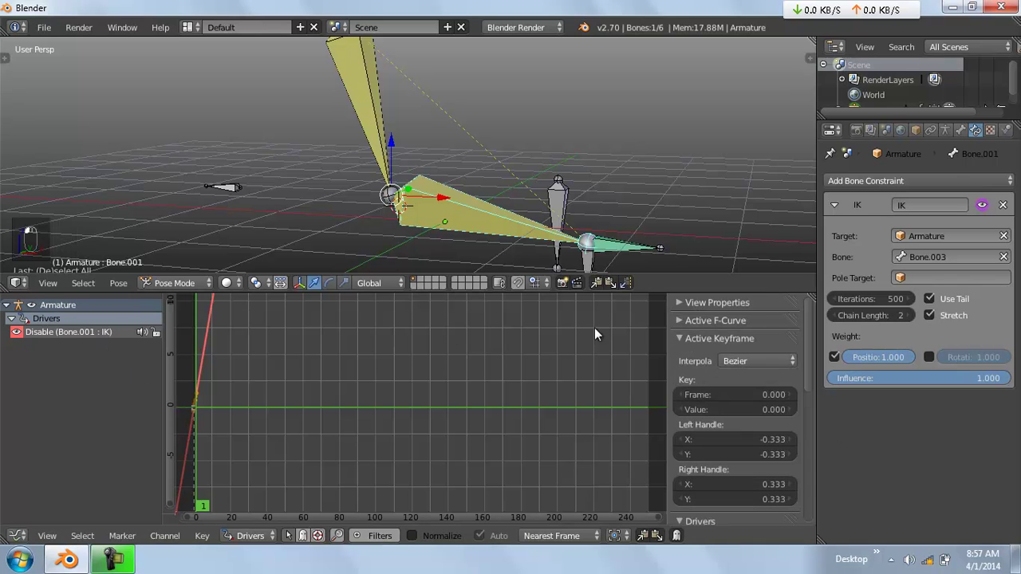
left_click(717, 339)
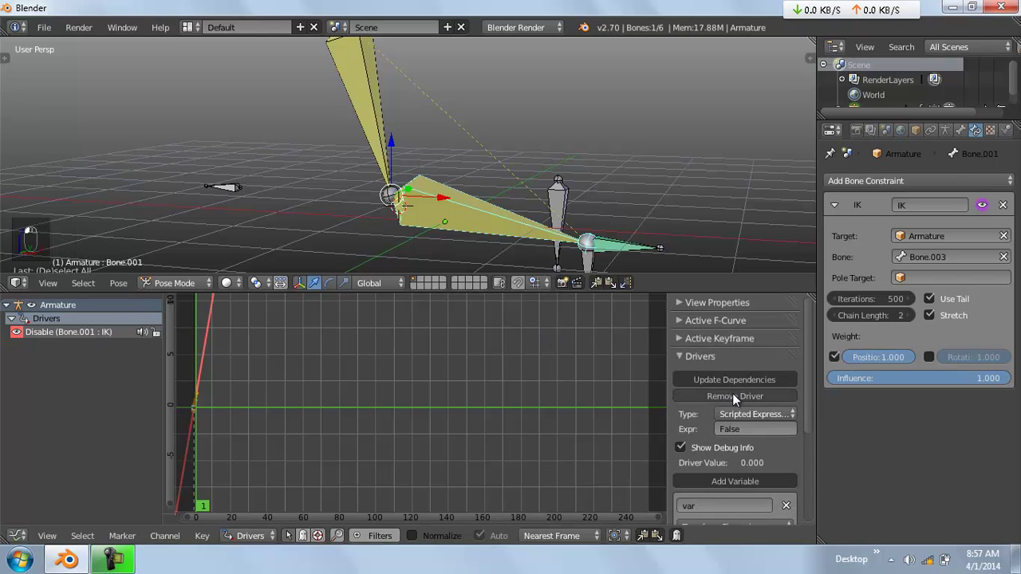
scroll(742, 462, "down", 3)
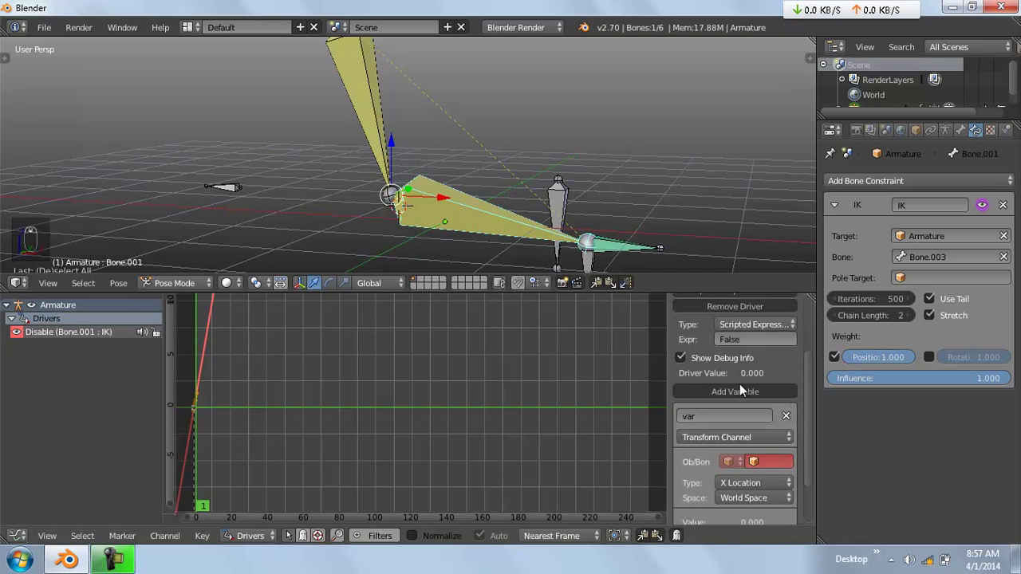
left_click(759, 321)
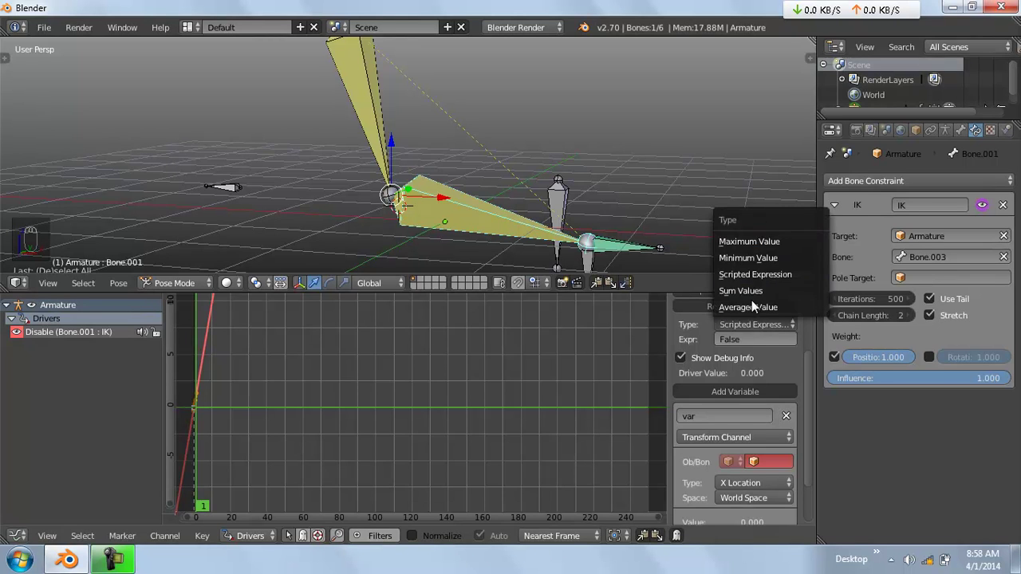
left_click(766, 340)
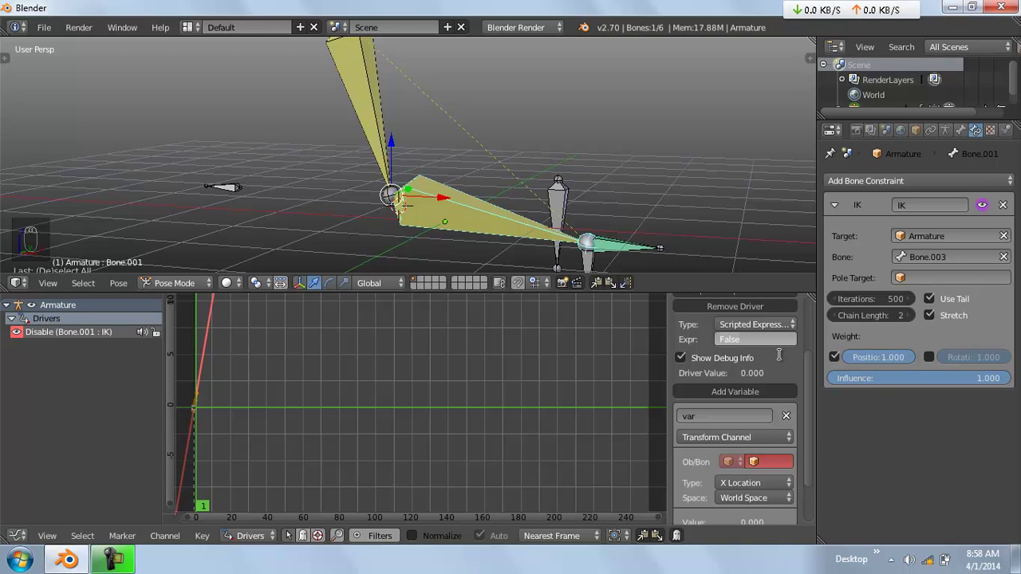
left_click(748, 356)
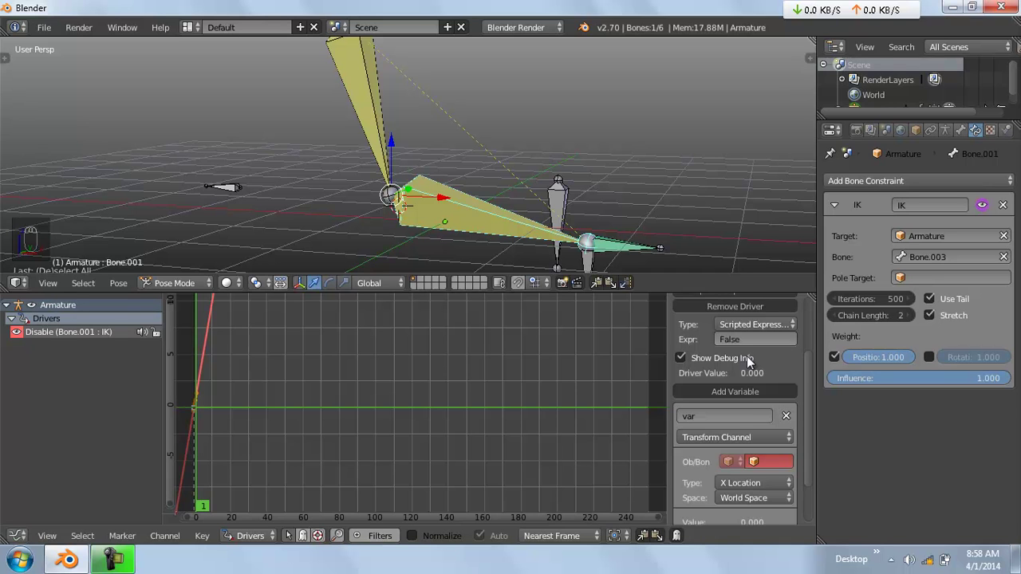
Try BOY as the driver's variable name and scripted expression
left_click(735, 415)
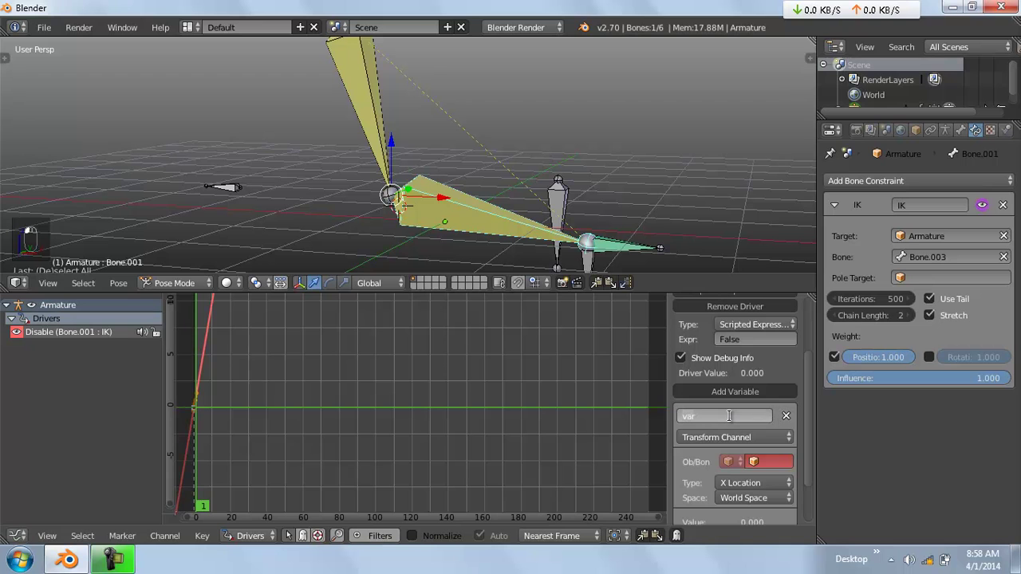
type("BOY")
key("Return")
left_click(755, 339)
type("BOY")
key("Return")
key("Return")
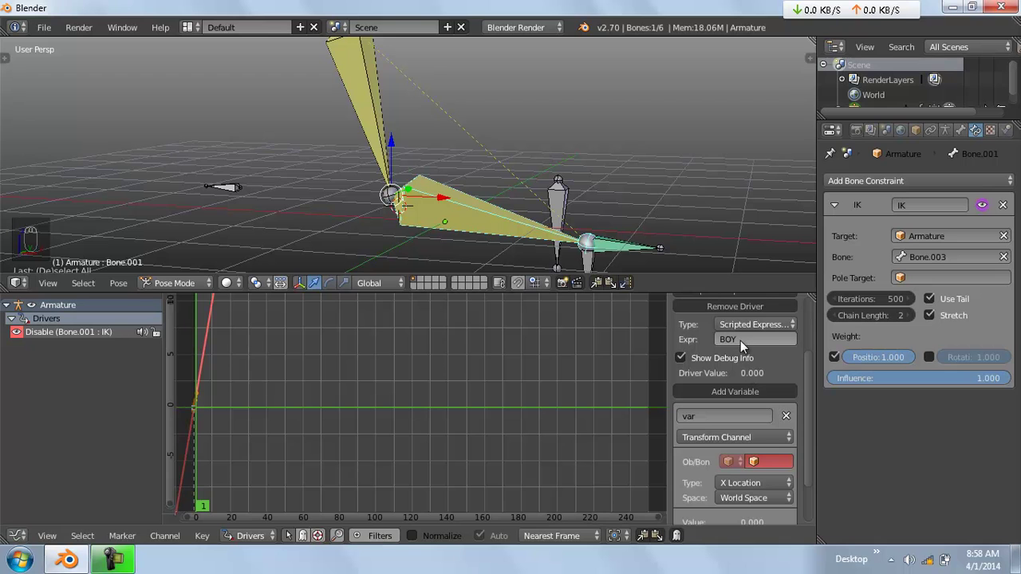
Set the driver's scripted expression to var
key("BackSpace")
type("var")
key("Return")
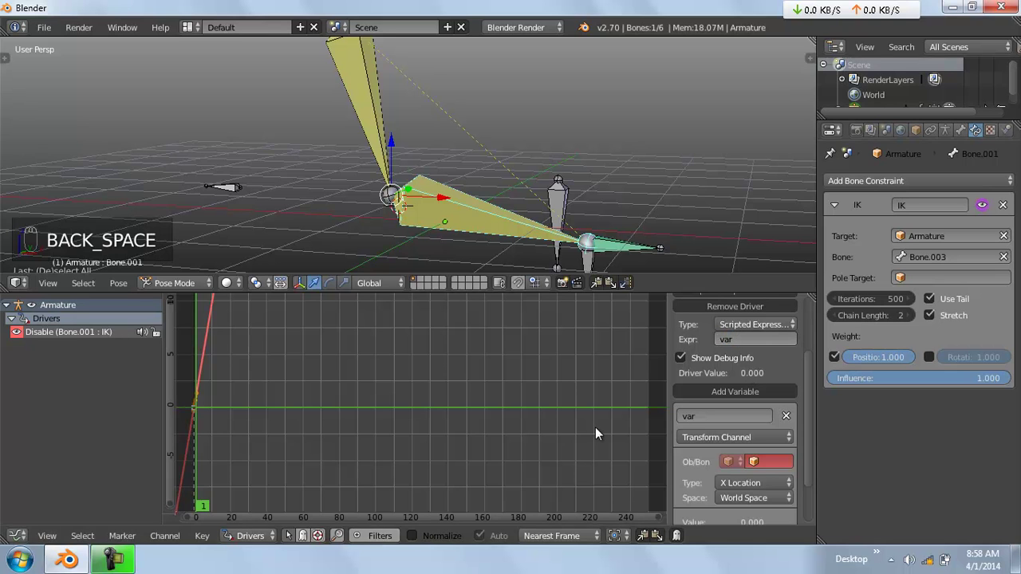
Set the driver variable's target object to Armature and its bone to FK/IK
scroll(726, 452, "down", 1)
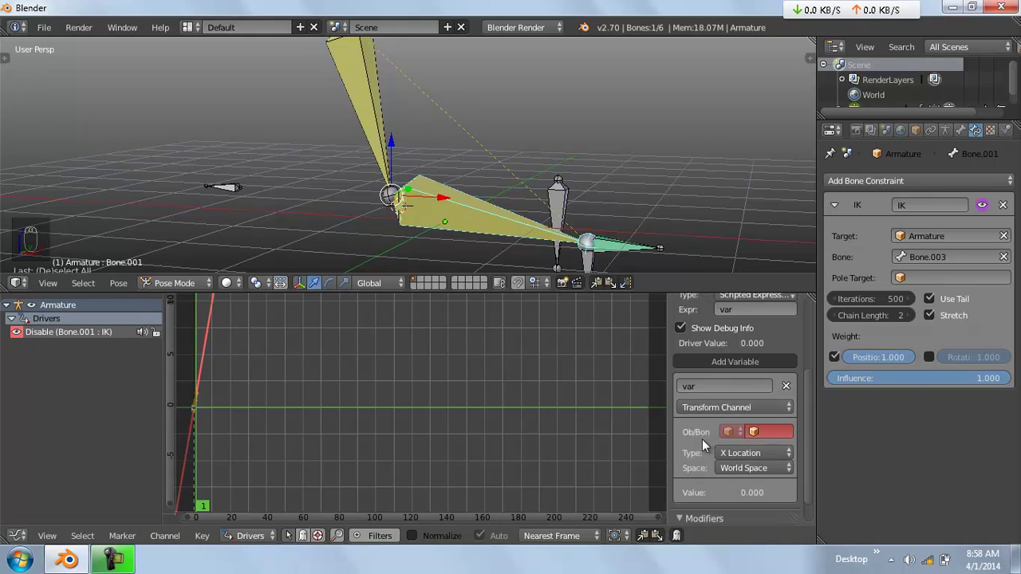
left_click(762, 432)
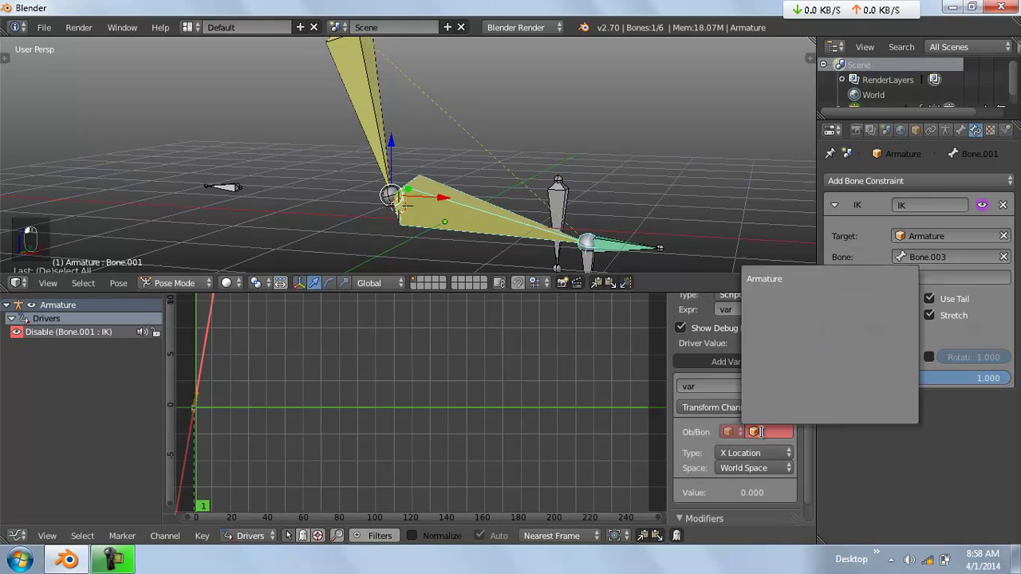
left_click(766, 278)
middle_click_drag(524, 203, 496, 165)
middle_click_drag(525, 236, 530, 190)
middle_click_drag(600, 214, 549, 209)
left_click(738, 446)
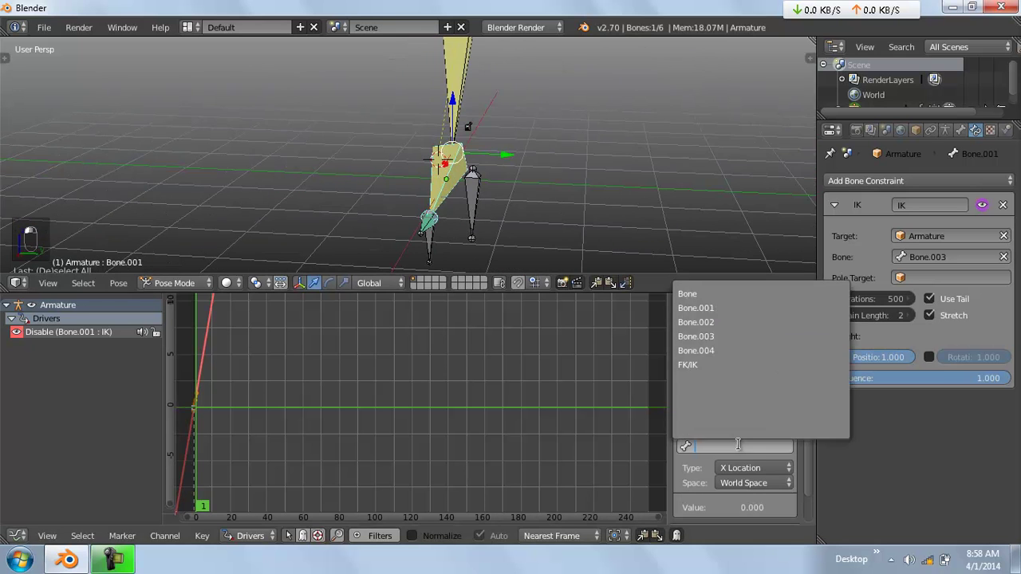
left_click(736, 366)
Try moving the FK/IK bone vertically along the global Z axis to test the driver, and clear its location
middle_click_drag(462, 216, 376, 151)
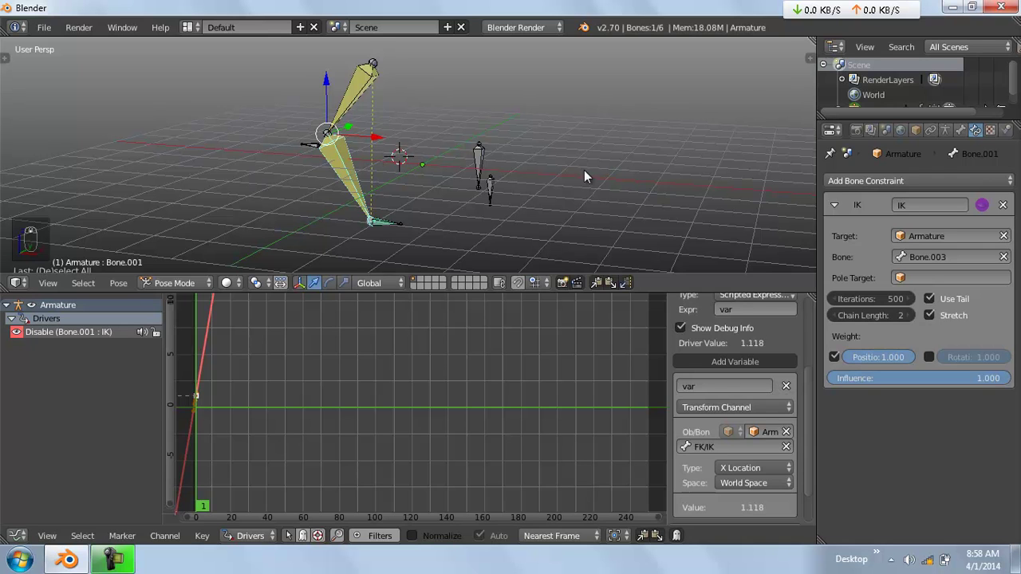
left_click(734, 469)
right_click(497, 185)
key("g")
key("z")
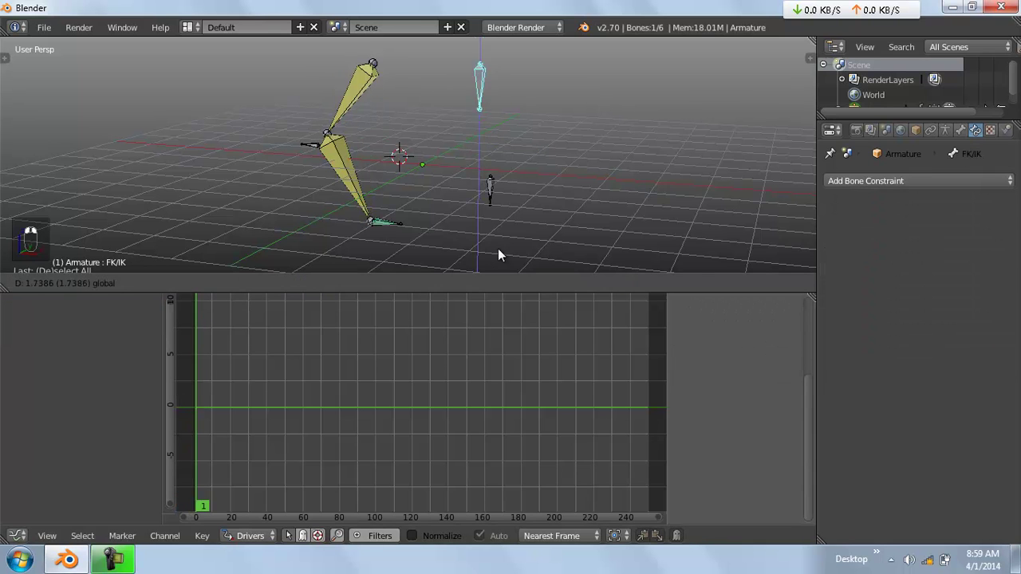
left_click(504, 213)
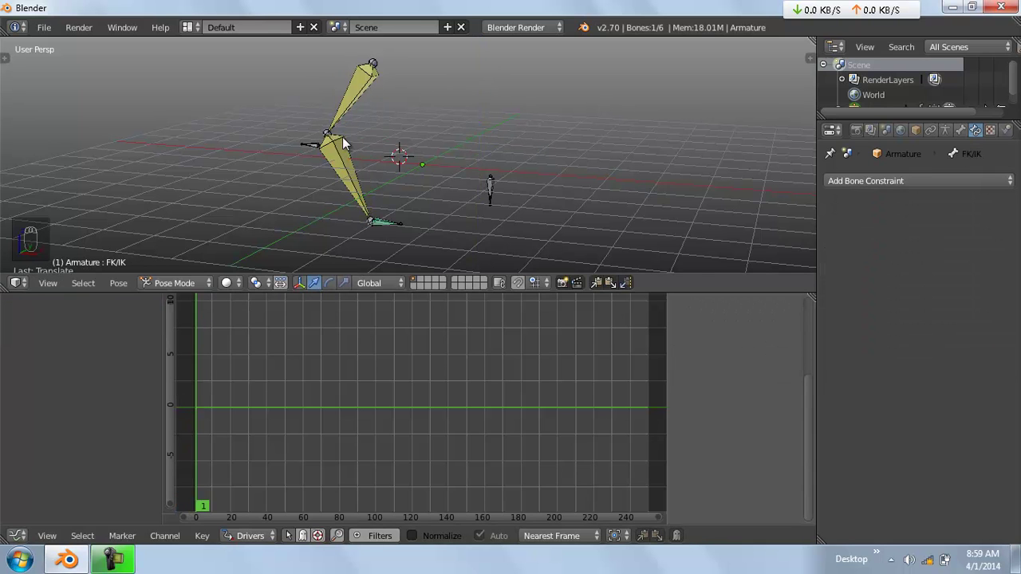
key("alt+g")
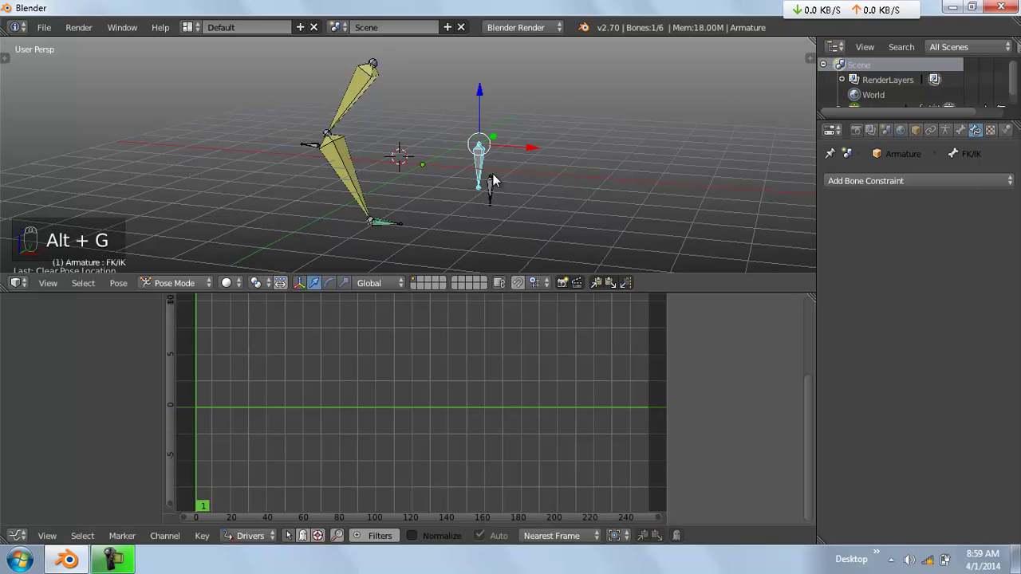
Select the middle bone and set the driver variable's transform type to Y Location
right_click(355, 192)
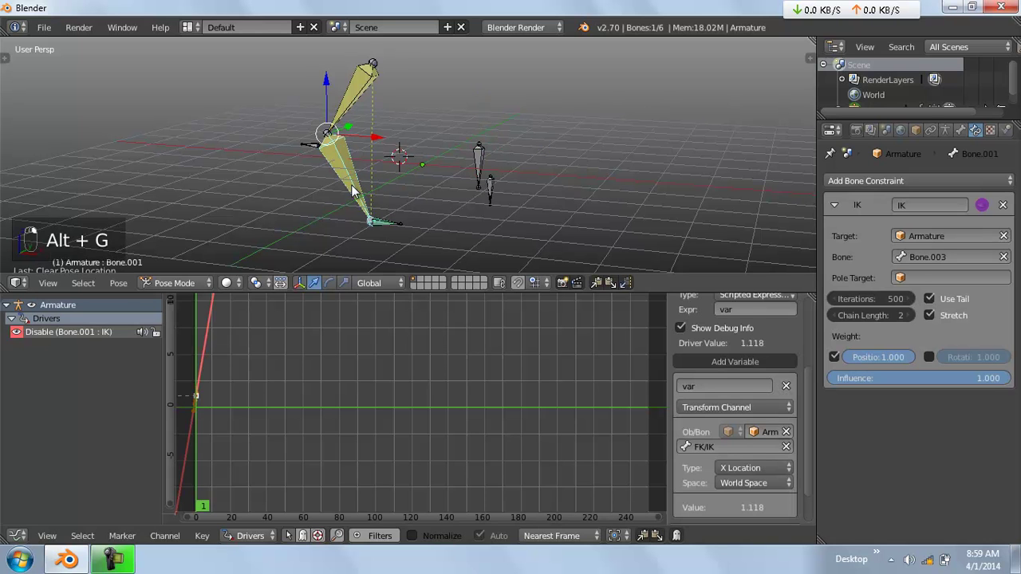
left_click(740, 468)
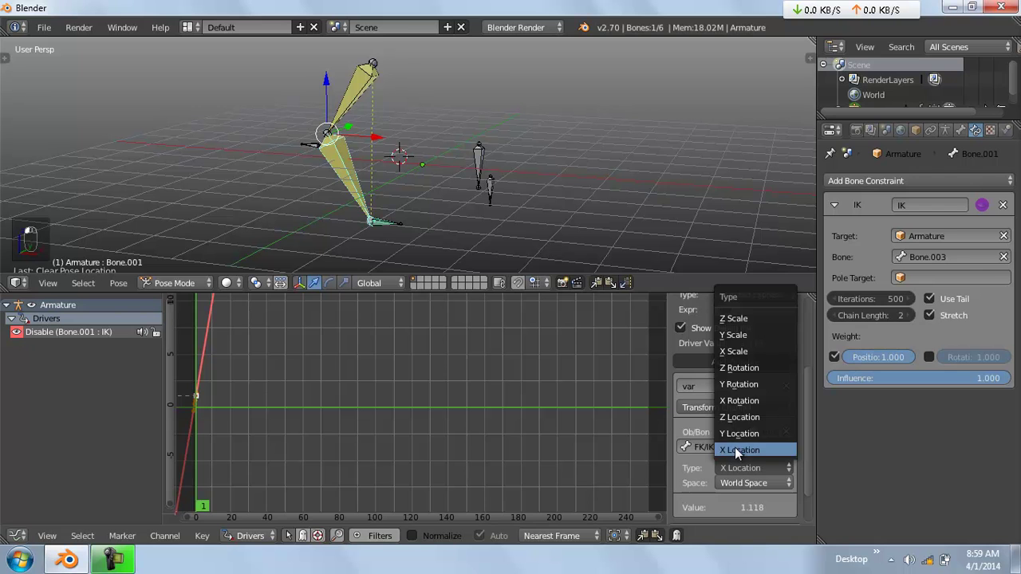
left_click(737, 433)
Try moving the FK/IK bone along the global Z axis and along the global Y axis to test the switch
scroll(500, 165, "up", 1)
middle_click_drag(518, 159, 462, 175, "shift")
right_click(486, 175)
key("g")
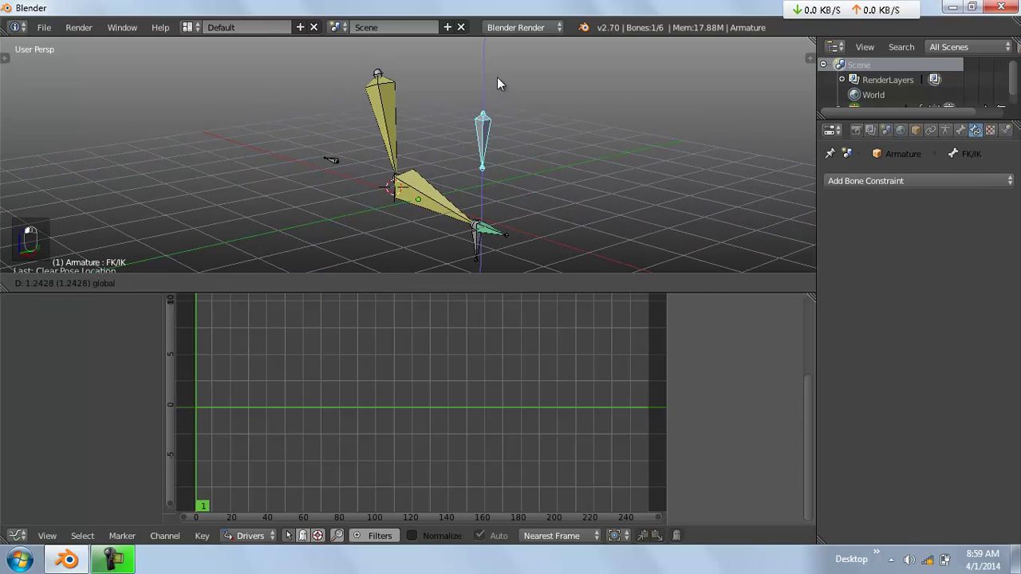
left_click(501, 105)
key("g")
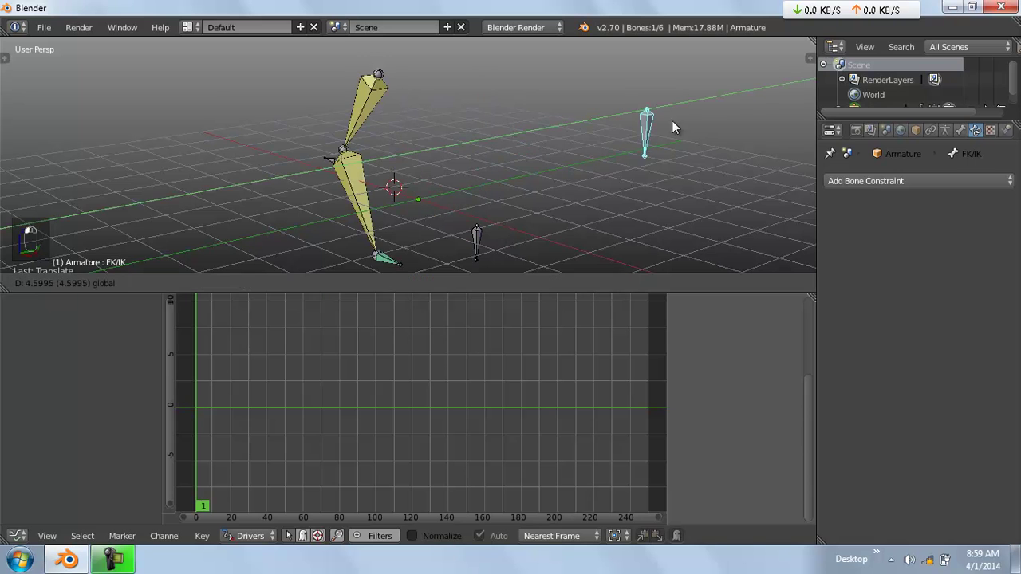
left_click(457, 187)
Select all bones and clear their rotation and location
key("a")
key("a")
key("a")
key("alt+r")
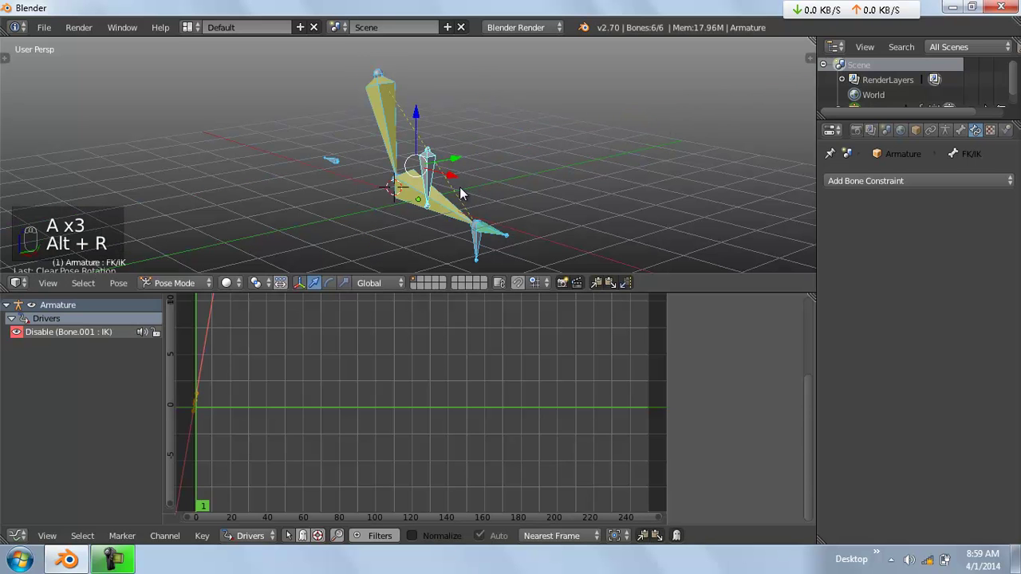
key("alt+g")
Set the transform orientation to Local and move the FK/IK bone upward along its local Y axis by about -1.62
right_click(482, 188)
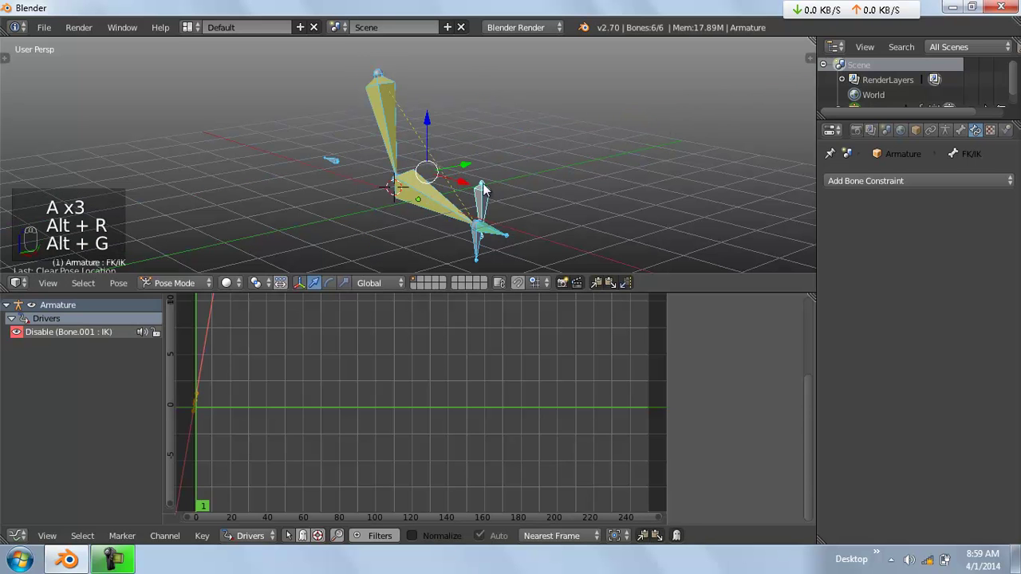
key("alt+space")
left_click(467, 232)
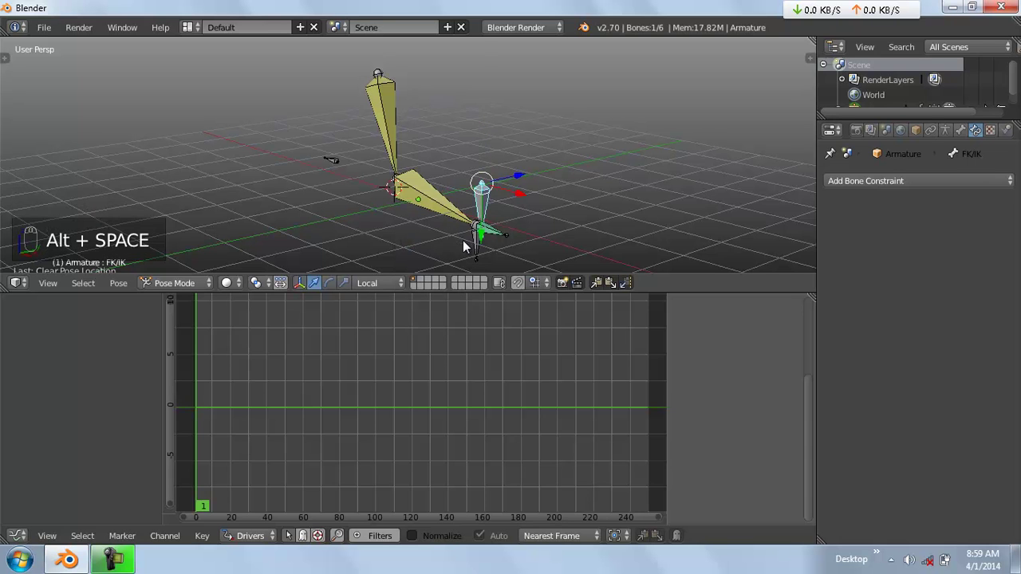
key("g")
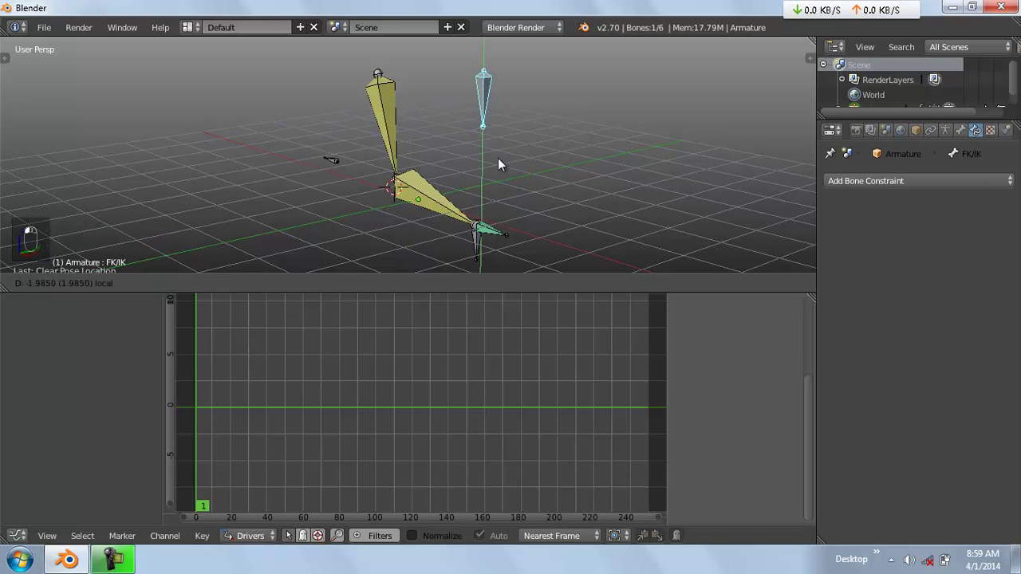
left_click(489, 148)
Select the middle bone and set the driver variable's space to Local Space
right_click(410, 217)
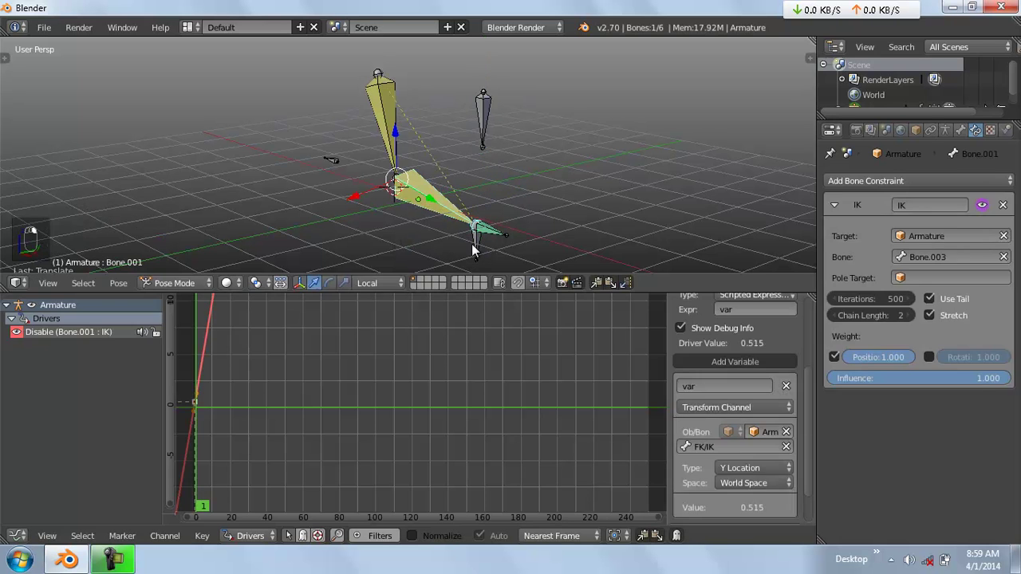
left_click(745, 483)
left_click(750, 432)
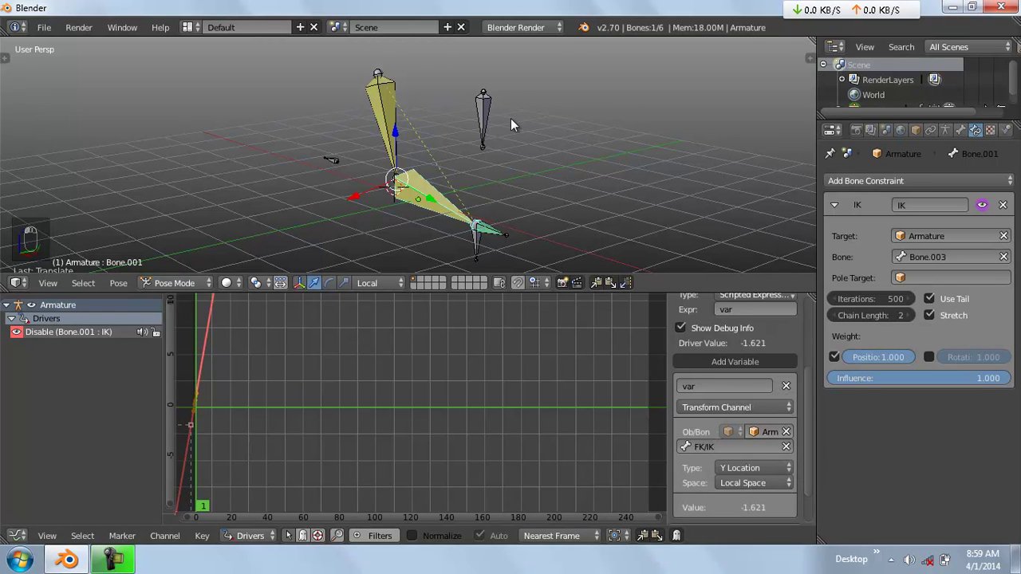
Clear the FK/IK bone's location, try moving it along its local axes to test the driver, and clear its location again
right_click(492, 110)
key("alt+g")
key("g")
key("y")
key("y")
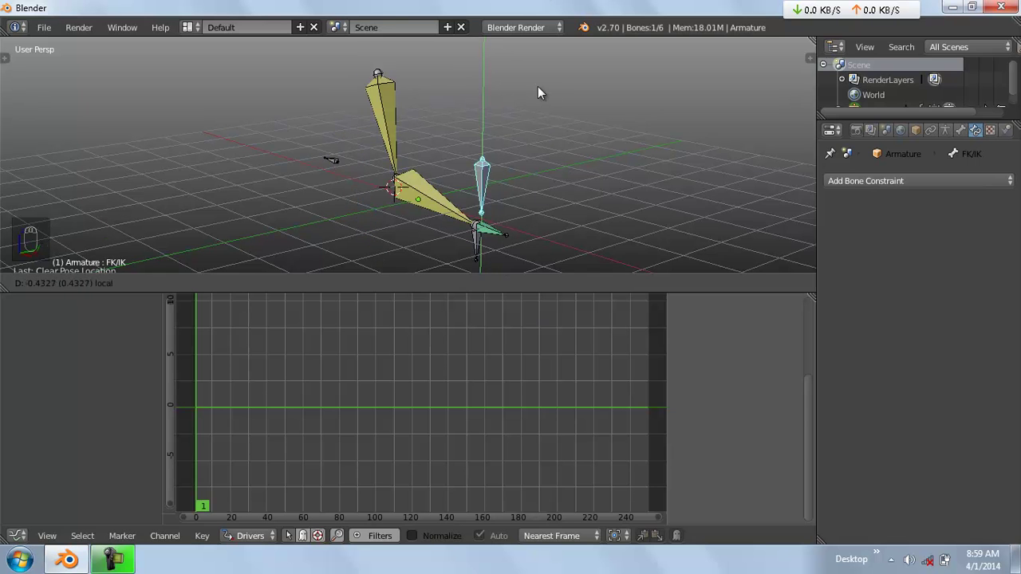
left_click(537, 233)
left_click_drag(510, 184, 548, 182)
key("alt+g")
key("alt+g")
key("alt+g")
key("alt+g")
Try moving the FK/IK bone straight up along its local Y axis, well above the chain's end bone
middle_click_drag(538, 216, 537, 168)
scroll(503, 172, "down", 2)
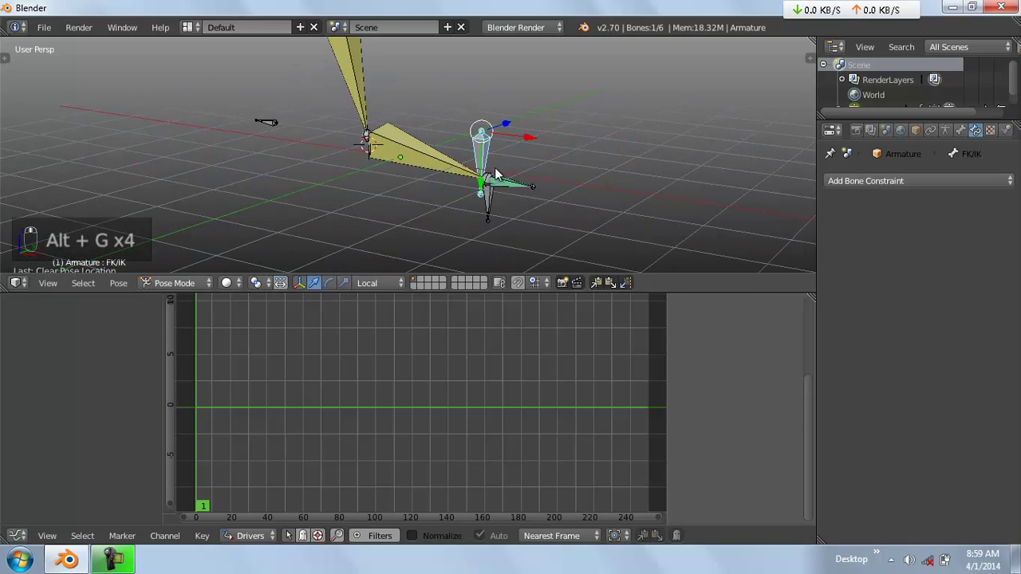
left_click_drag(461, 197, 475, 82)
middle_click_drag(474, 112, 469, 158, "shift")
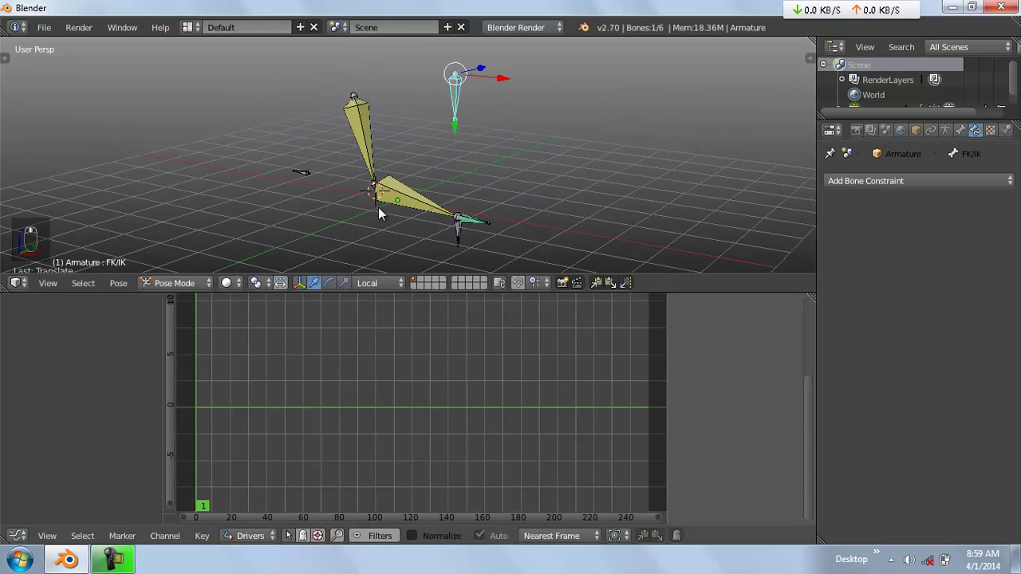
Switch the direction of the FK/IK bone in Edit Mode and return to Pose Mode
key("Tab")
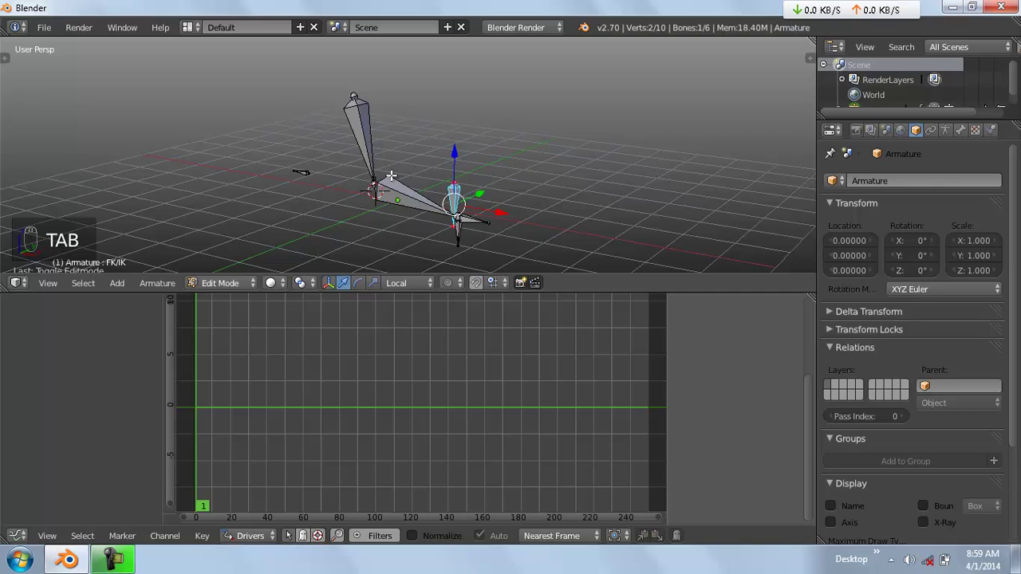
key("w")
key("Tab")
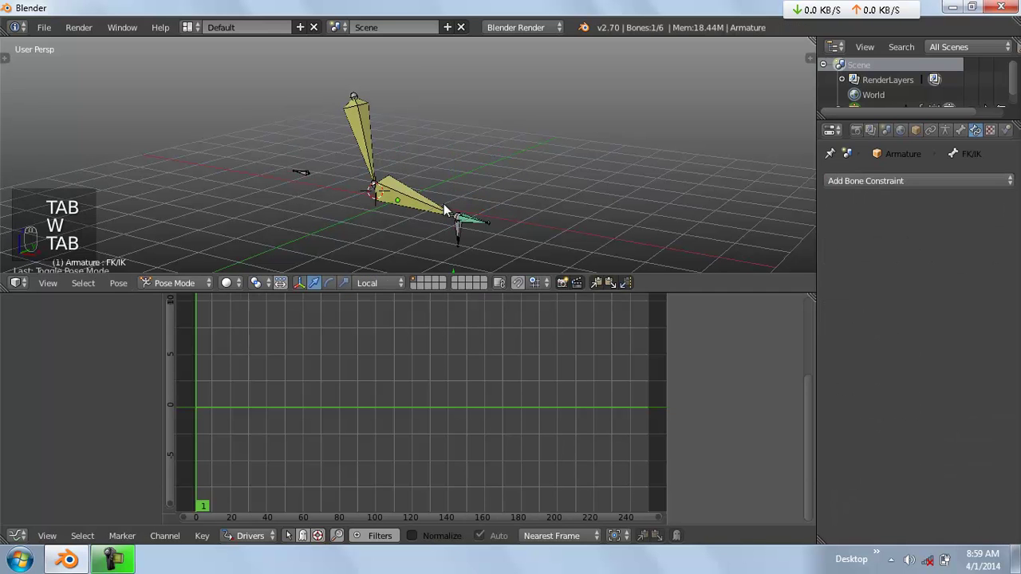
Clear the rotation and location of all bones after the direction change, and select the FK/IK bone
key("a")
key("a")
key("a")
key("a")
right_click(466, 208)
key("alt+r")
key("alt+g")
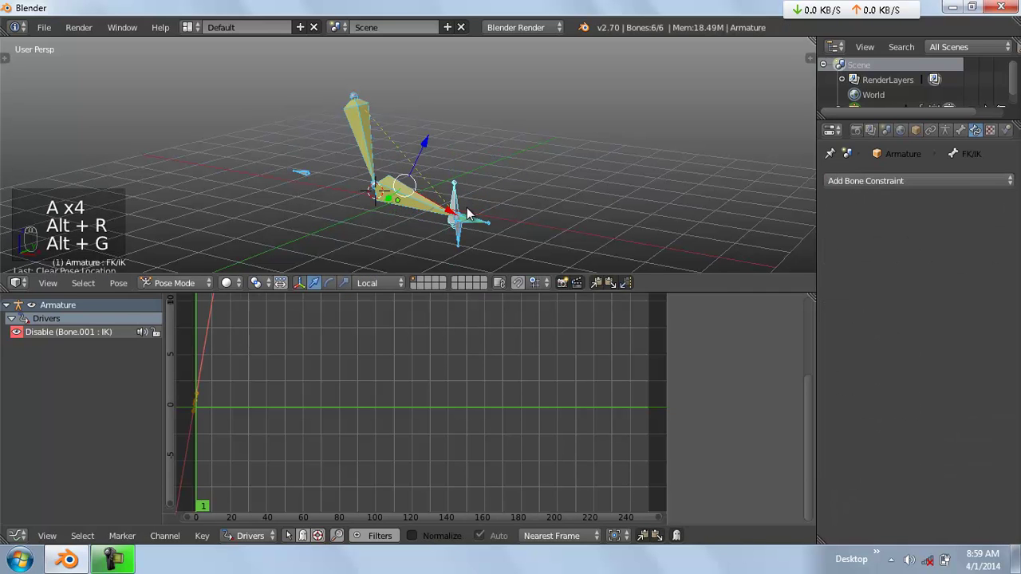
key("alt+g")
Move the reversed FK/IK bone upward along its local Y axis to test the driver, and select all bones
key("g")
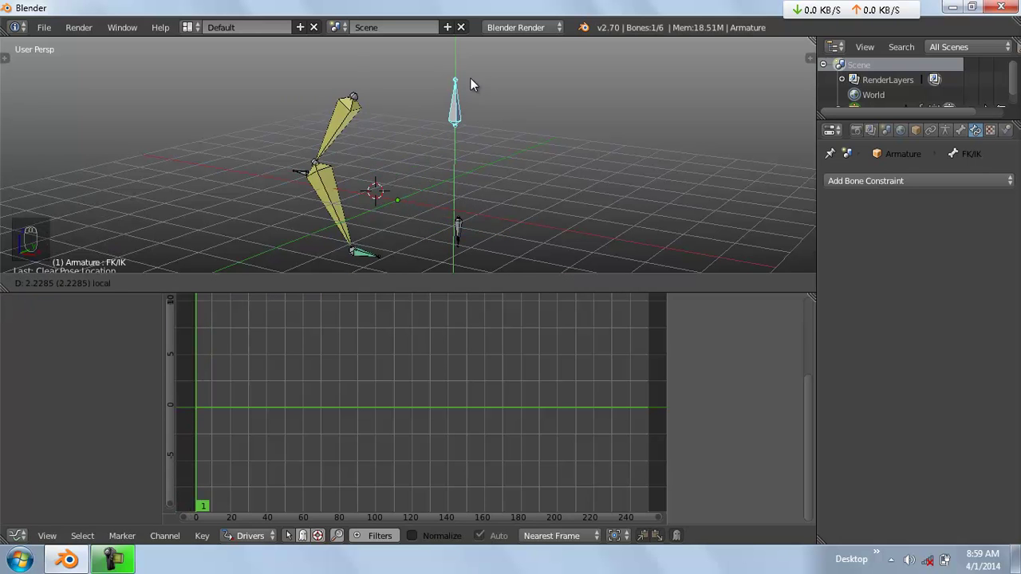
left_click(465, 101)
key("a")
key("a")
key("a")
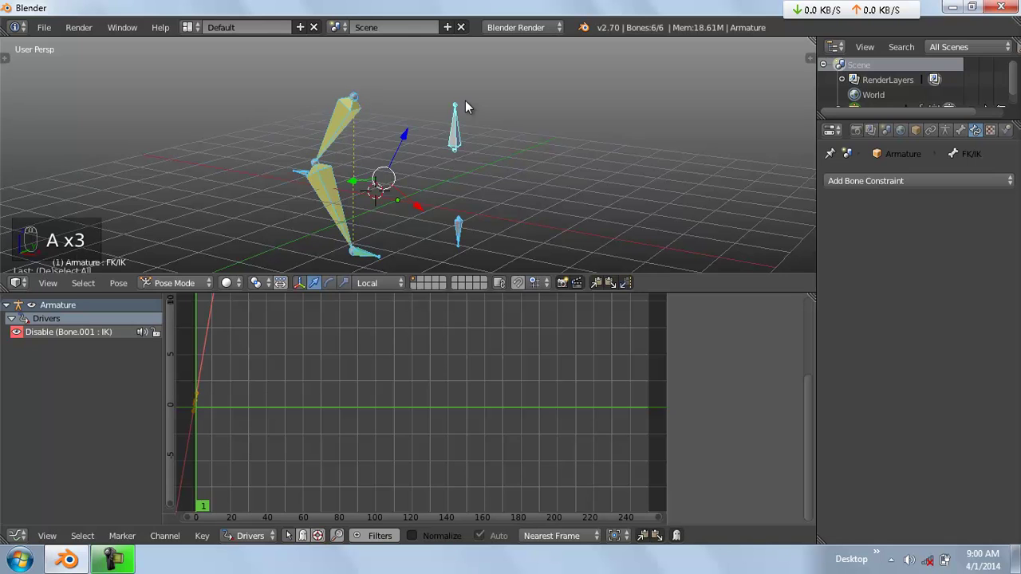
Clear the rotation and location of all bones to return the rig to its rest pose
key("alt+r")
key("alt+g")
key("alt+g")
key("alt+g")
key("alt+g")
key("a")
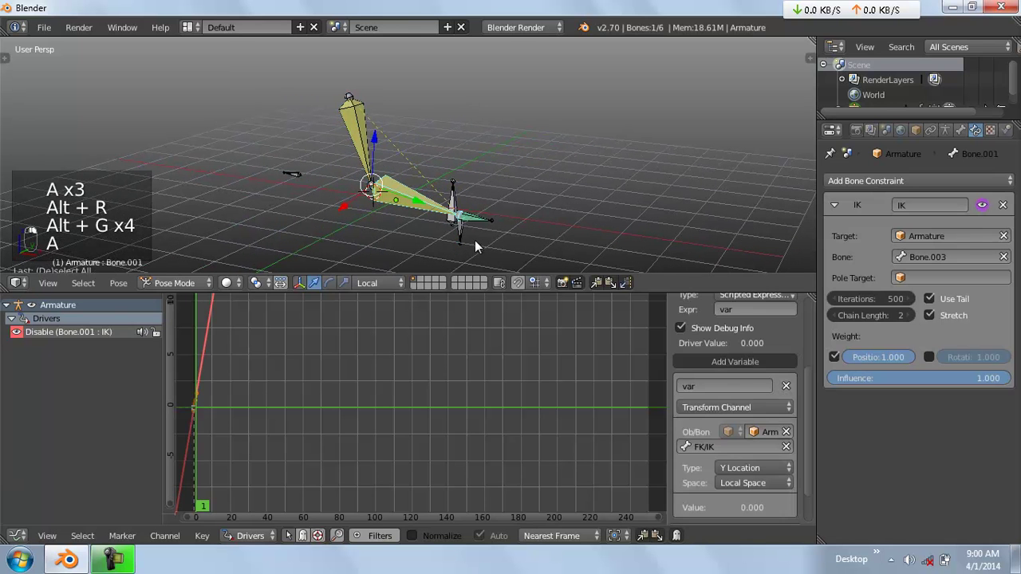
Enlarge the 3D view by shrinking the driver graph area, and deselect all bones
scroll(746, 456, "down", 2)
scroll(745, 451, "up", 5)
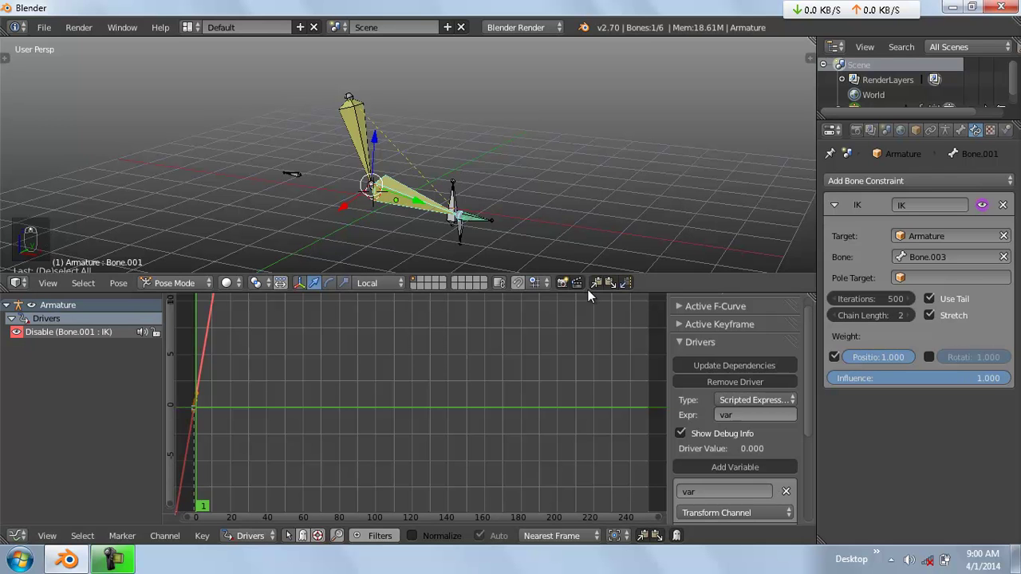
left_click_drag(593, 293, 567, 481)
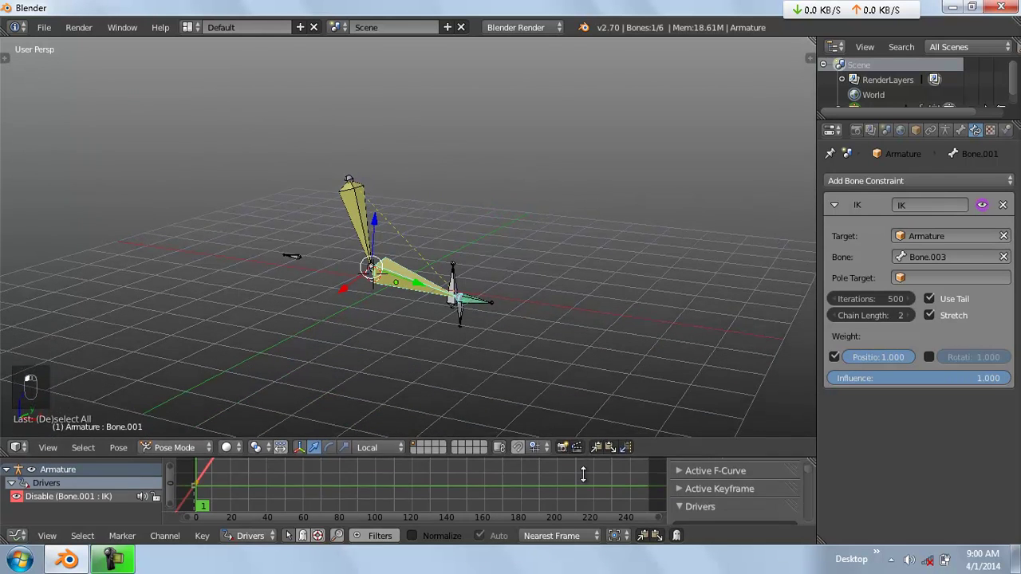
scroll(434, 272, "up", 2)
key("a")
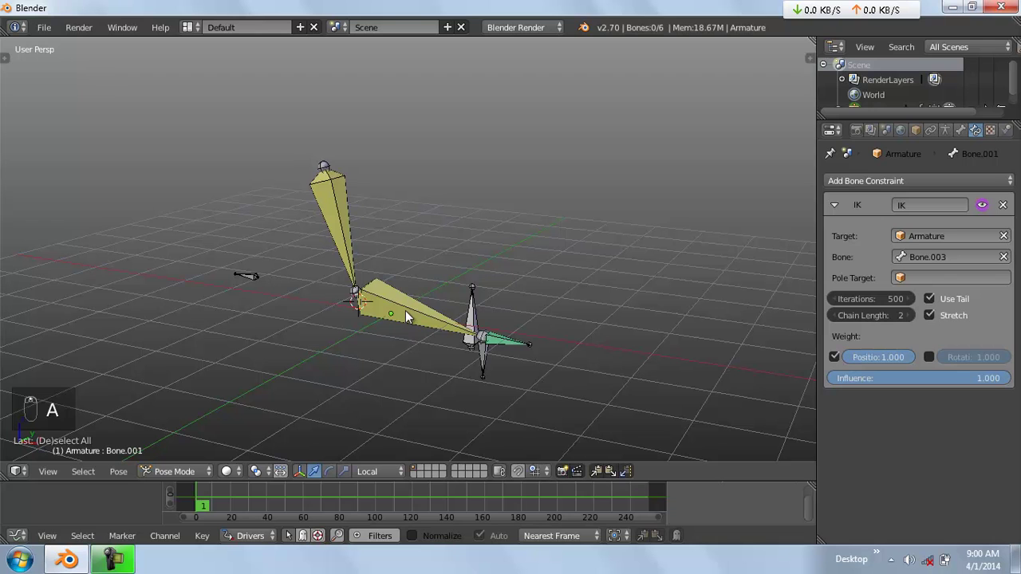
Copy the driver from the lower chain bone's IK constraint toggle and paste it onto the upper chain bone's IK toggle
right_click(405, 311)
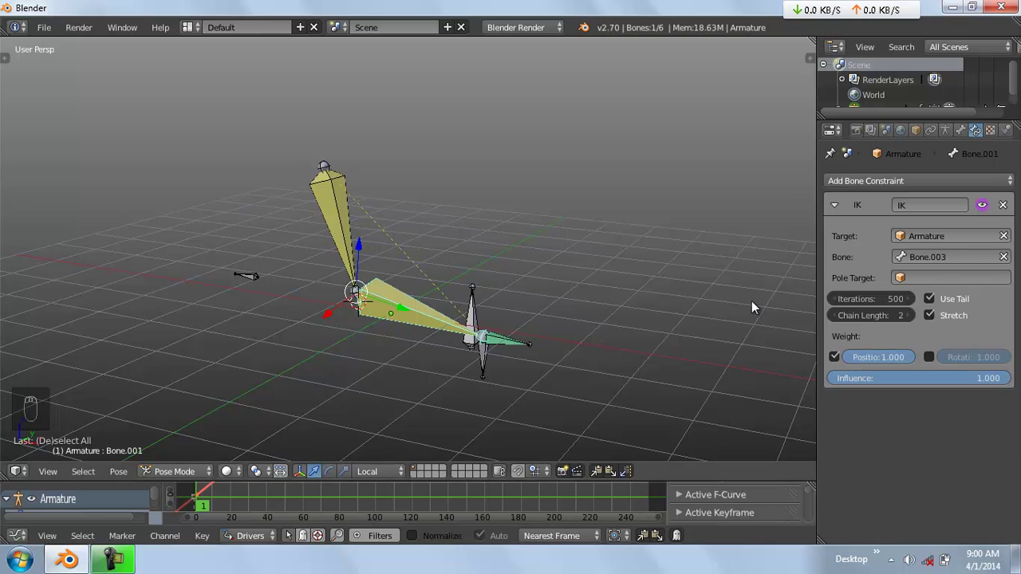
right_click(985, 205)
right_click(982, 206)
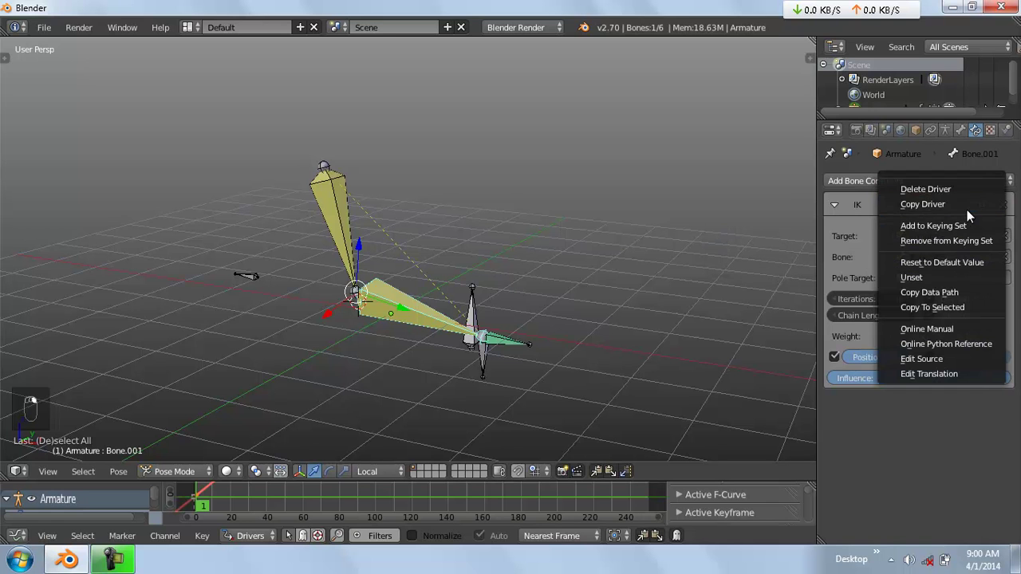
left_click(962, 209)
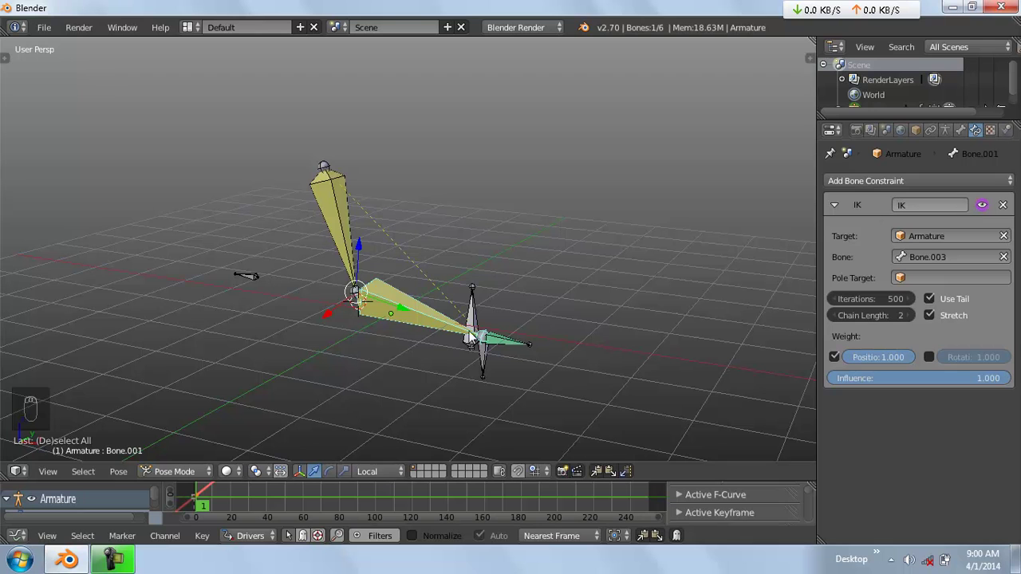
right_click(346, 231)
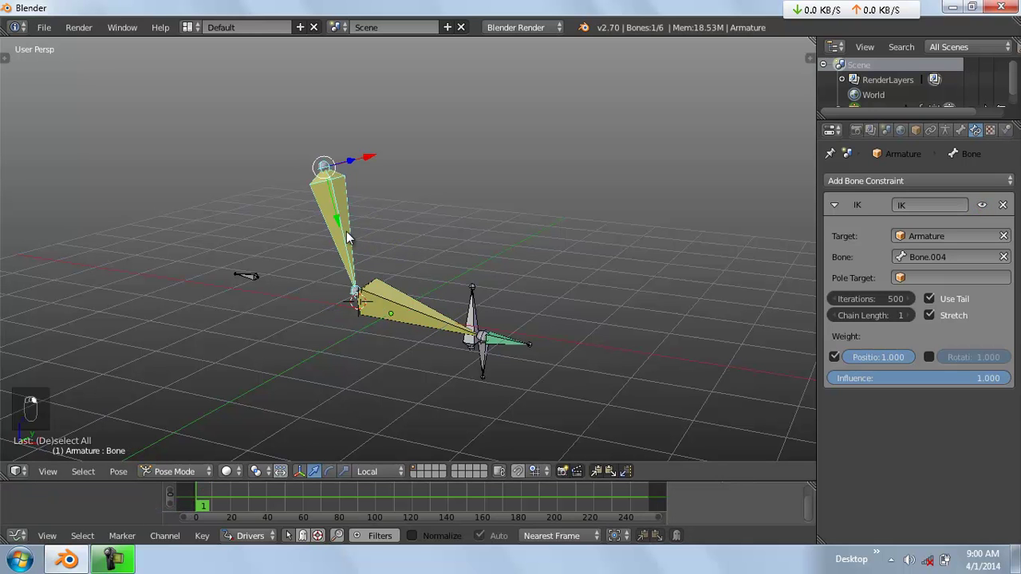
right_click(983, 204)
left_click(987, 222)
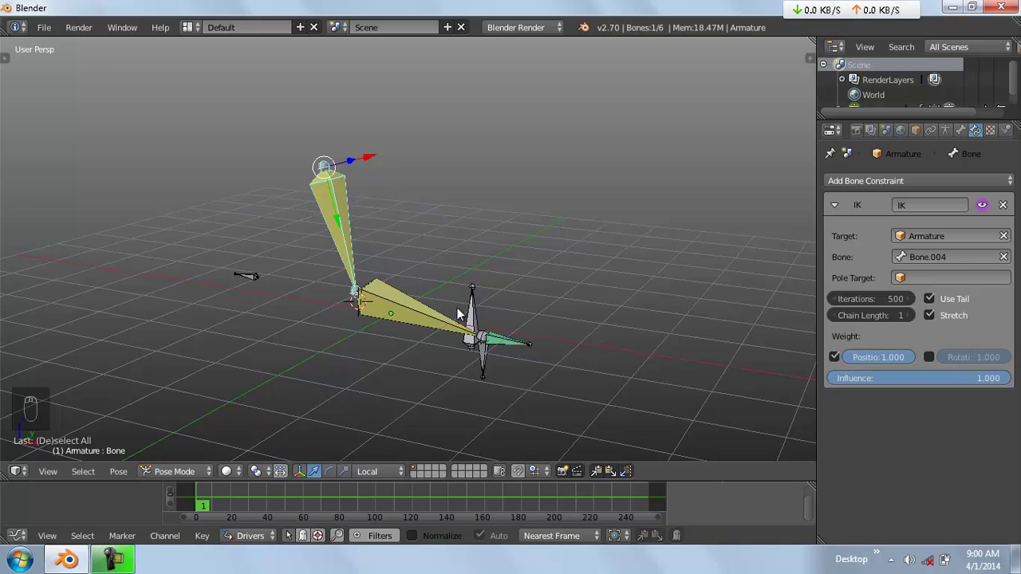
Move the FK/IK bone well above the chain and rotate the chain bones to test FK posing
right_click(463, 315)
key("g")
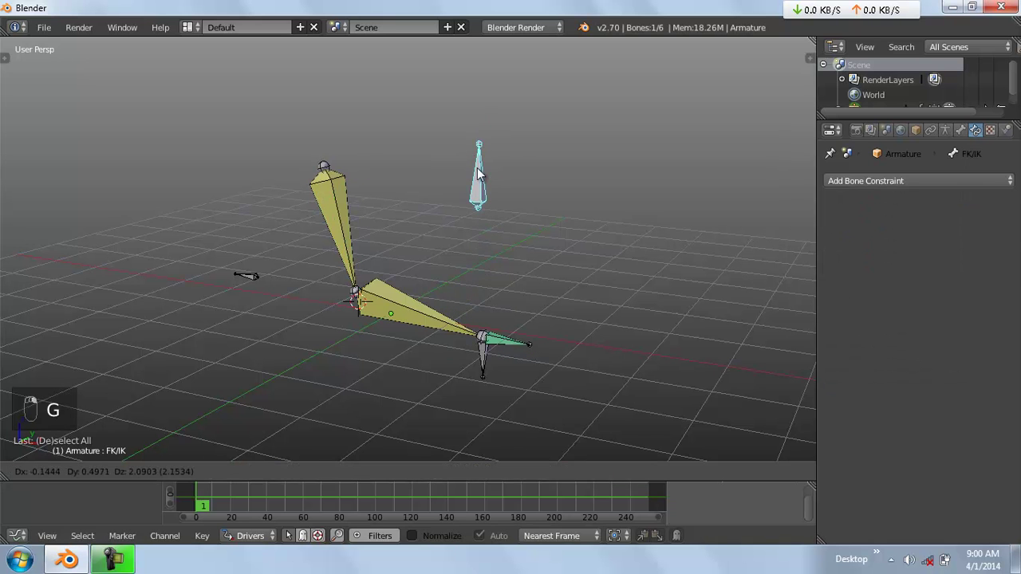
left_click(479, 129)
right_click(351, 244)
key("r")
key("r")
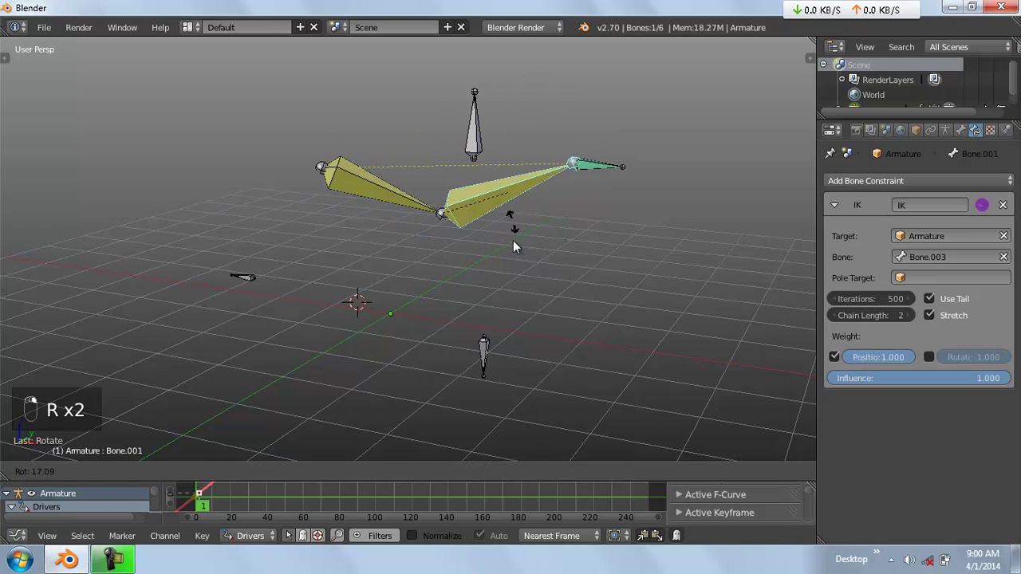
left_click(508, 268)
Try moving the FK/IK bone back down toward the chain to test the switch to IK
right_click(475, 132)
key("g")
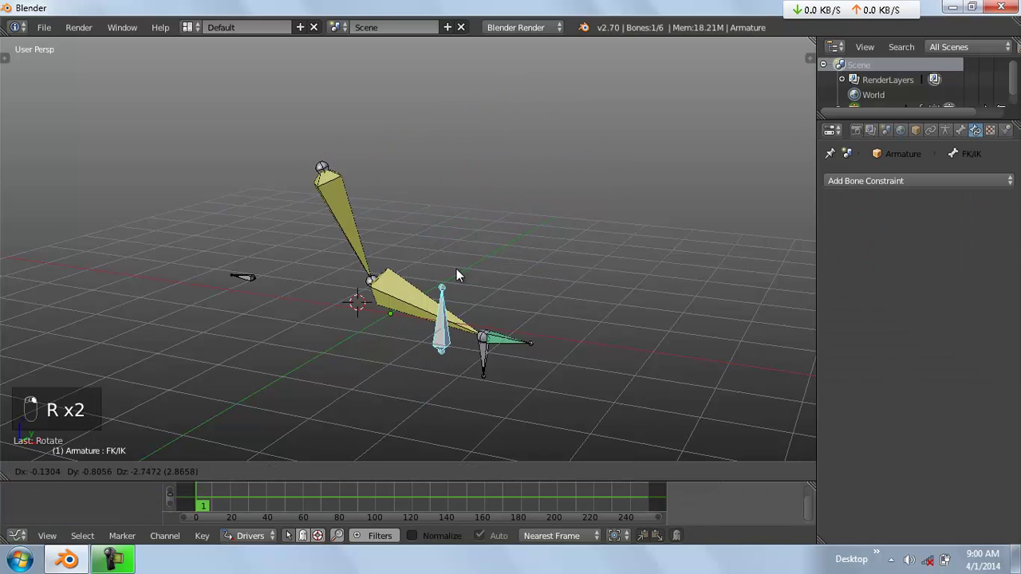
right_click(477, 300)
Clear the rotation and location of every bone after the FK posing test
key("a")
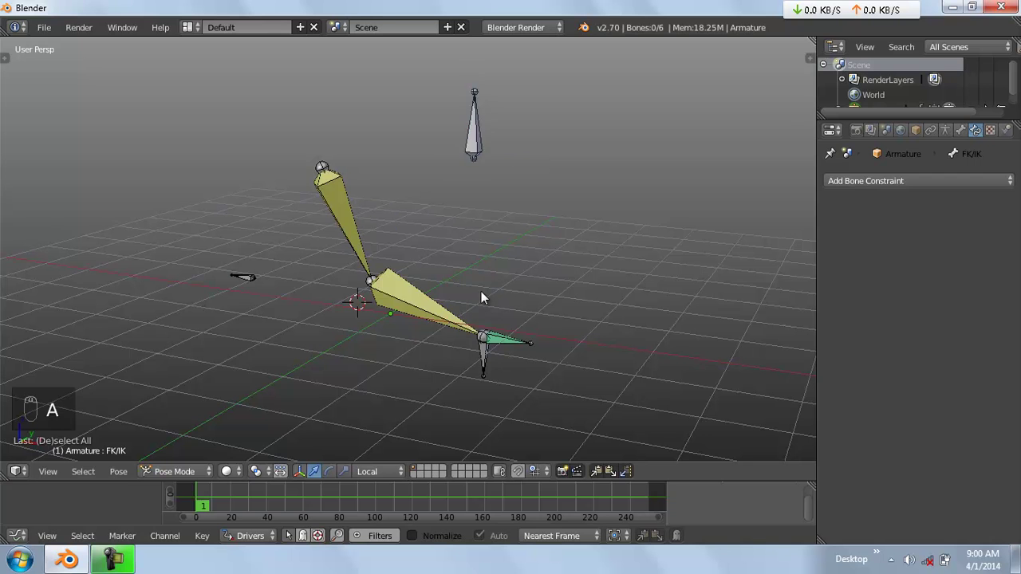
key("a")
key("a")
key("alt+r")
key("alt+g")
key("alt+g")
key("alt+g")
key("a")
middle_click_drag(539, 342, 455, 391)
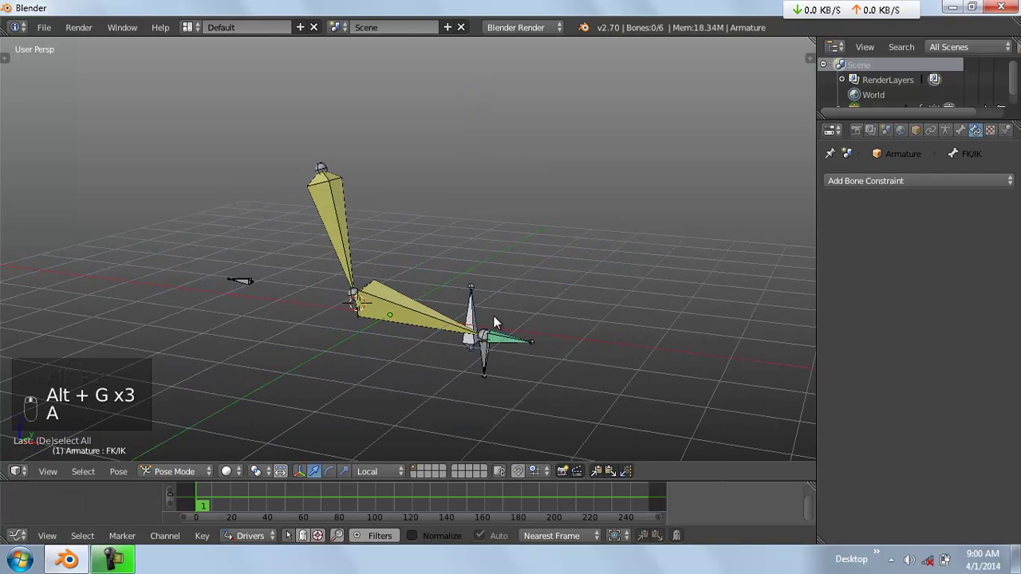
Move the FK/IK bone upward along its local Y axis, and rotate the upper chain bone with the rotation manipulator
right_click(469, 319)
left_click_drag(468, 317, 495, 96)
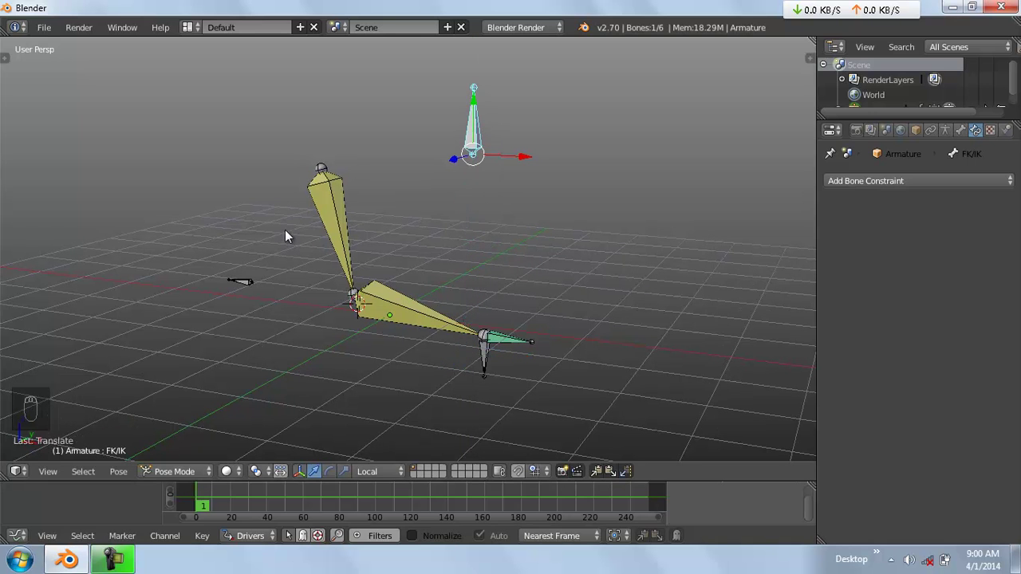
right_click(344, 231)
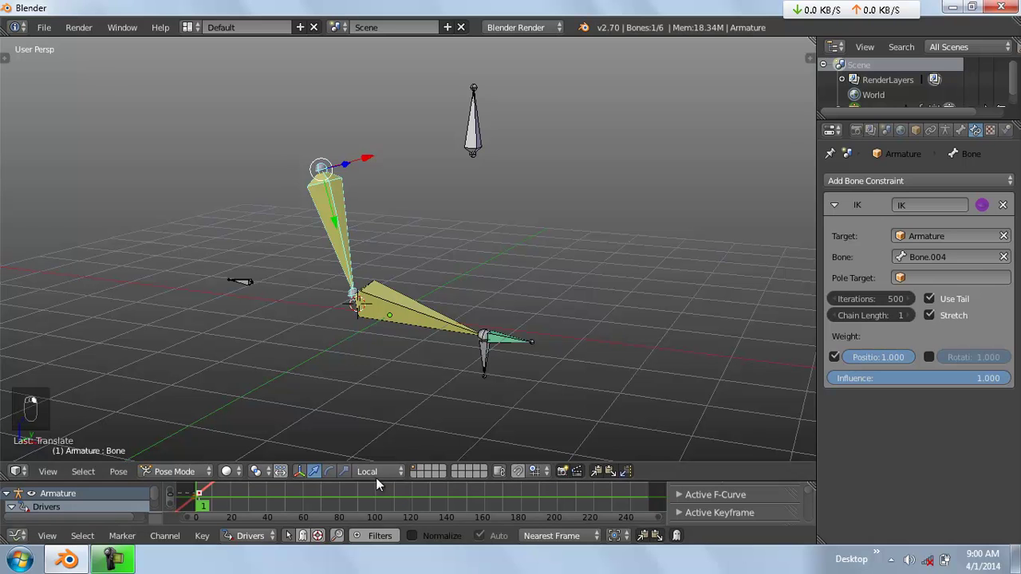
left_click(330, 471)
left_click_drag(367, 206, 410, 267)
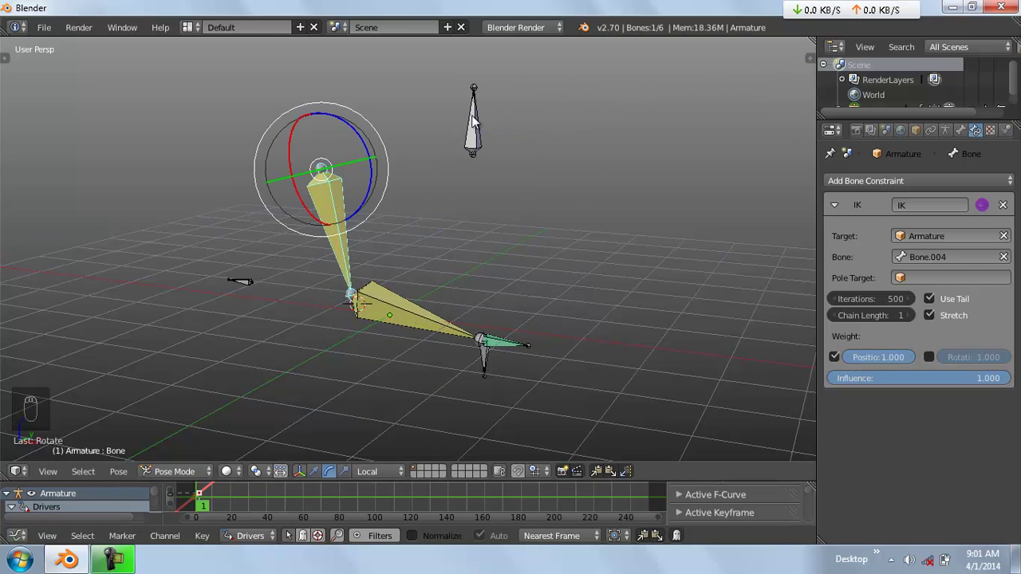
Clear the FK/IK bone's location and move it much higher above the chain
right_click(473, 120)
key("alt+g")
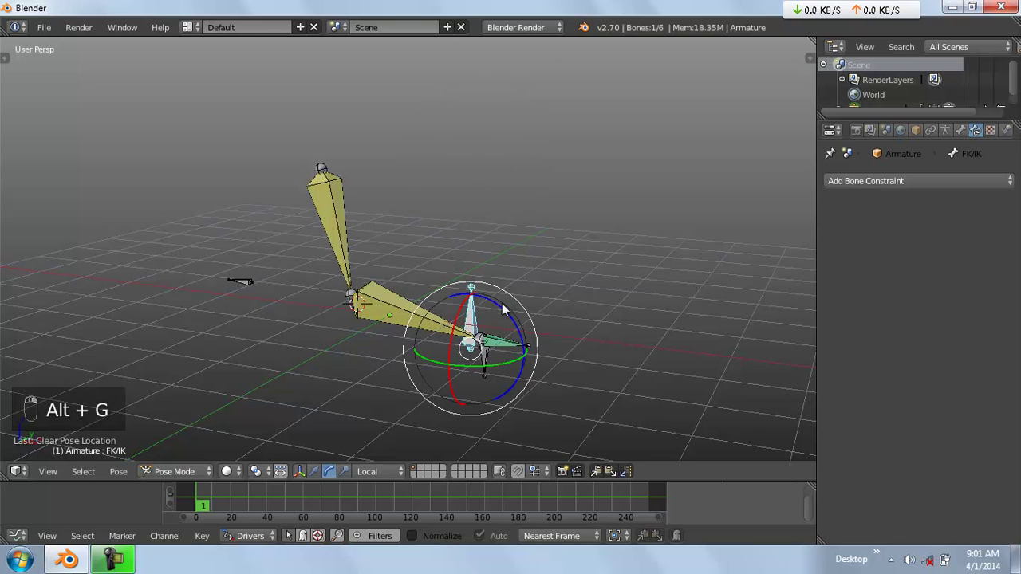
key("g")
left_click(541, 32)
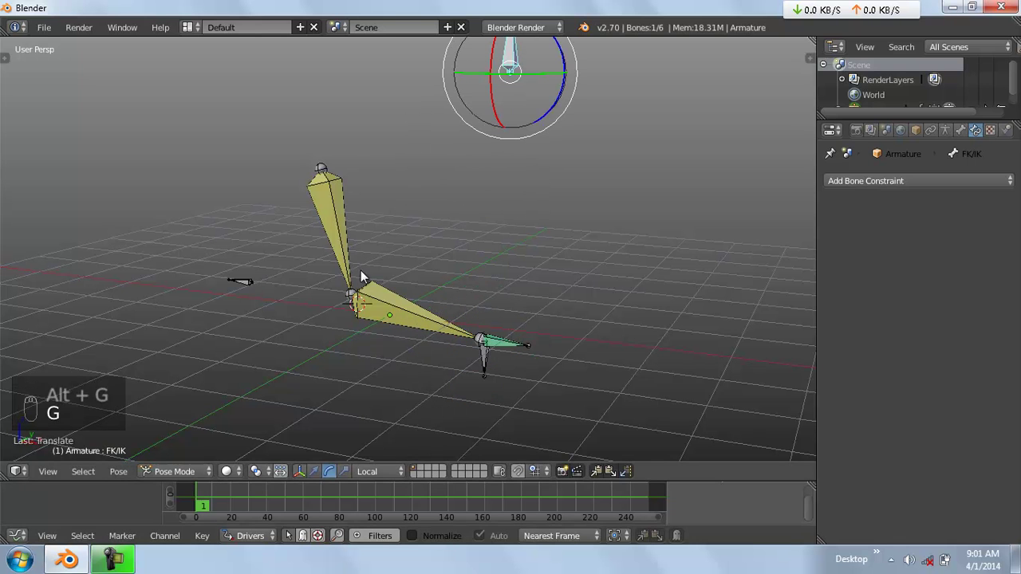
Swing the upper chain bone outward and rotate the lower chain bone to test FK with both driven constraints
right_click(350, 253)
left_click_drag(356, 201, 375, 140)
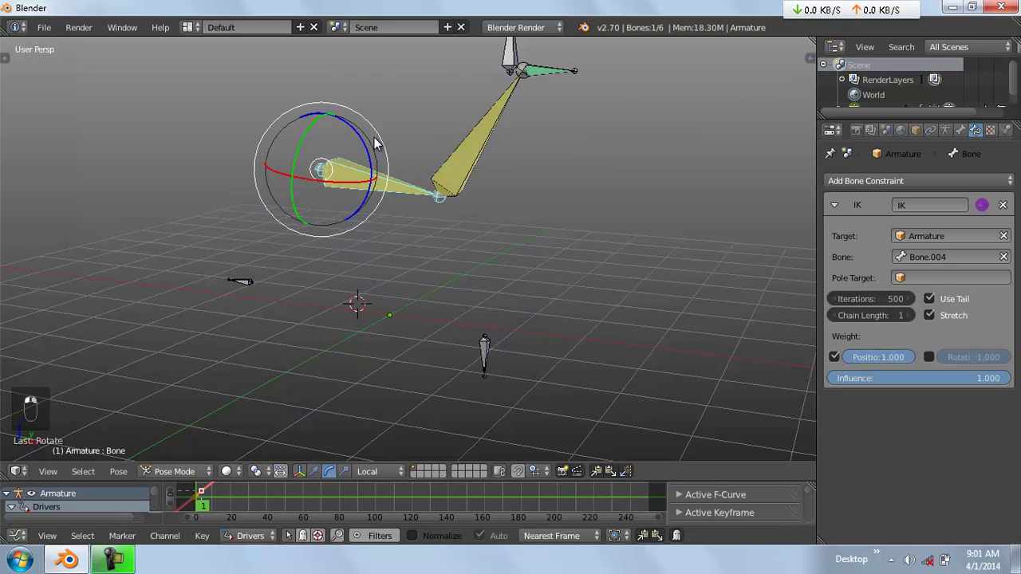
middle_click_drag(589, 240, 588, 367, "shift")
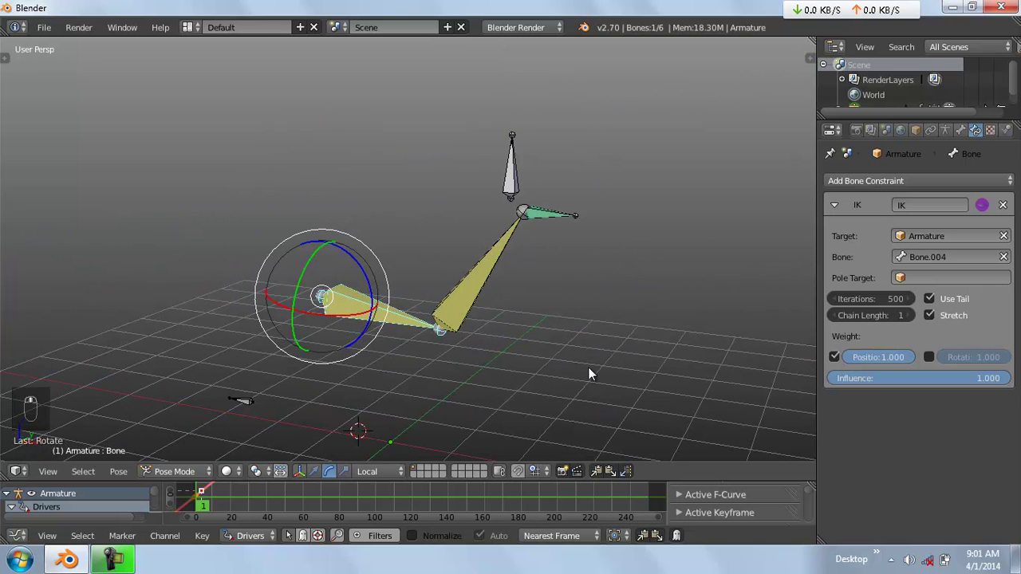
right_click(563, 219)
right_click(507, 274)
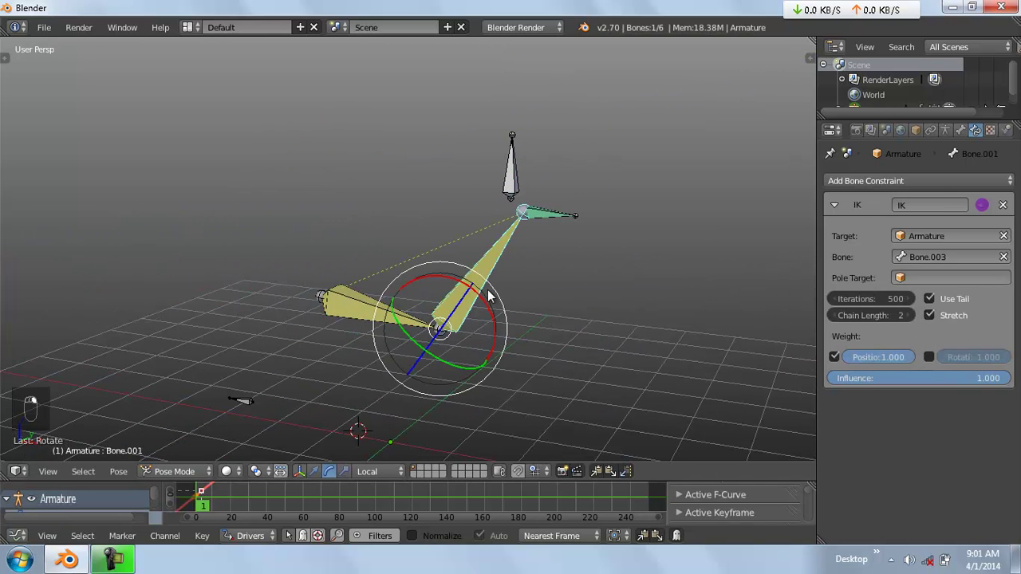
key("r")
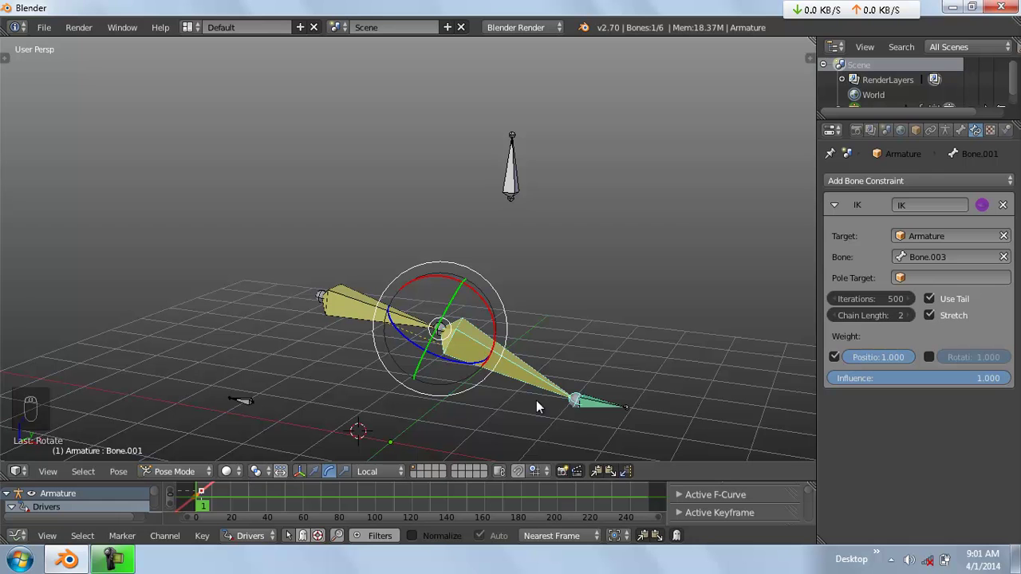
Select all bones, clear their rotation and location, and deselect them
right_click(607, 407)
key("a")
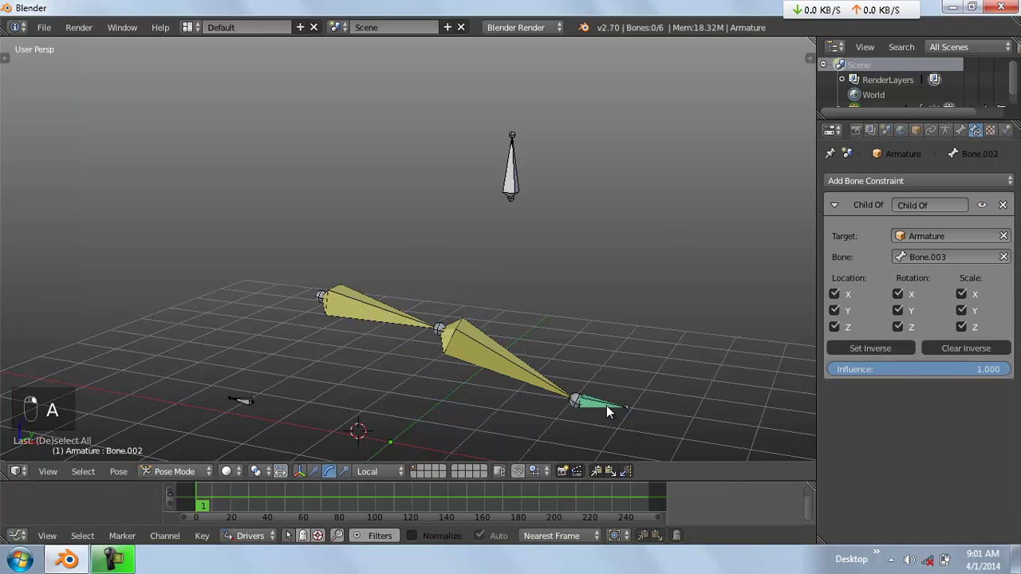
key("a")
key("a")
key("alt+r")
key("alt+g")
middle_click_drag(455, 394, 516, 314, "shift")
key("a")
Rotate the IK target bone under the chain's end to test how the end bone follows it
right_click(544, 296)
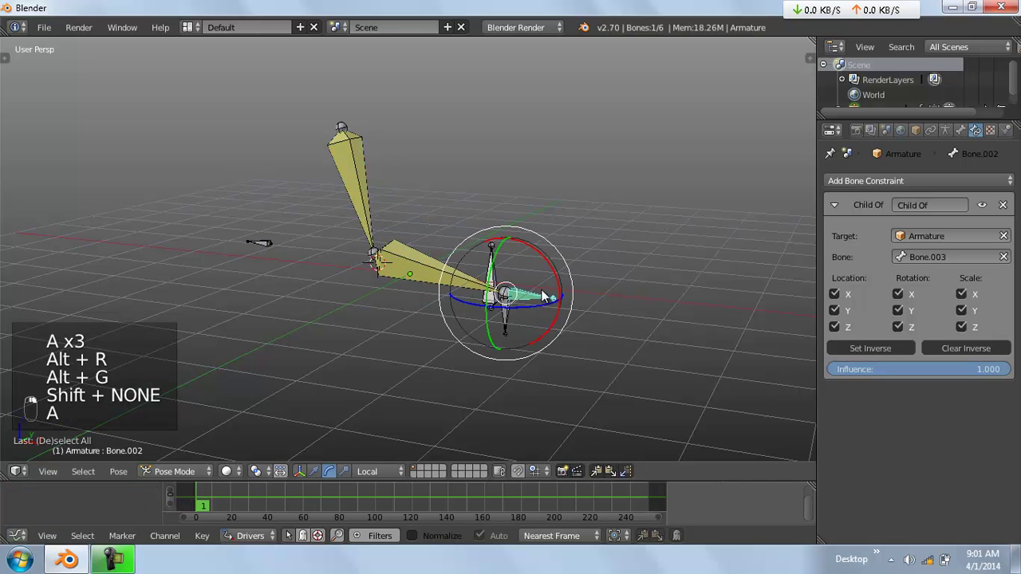
right_click(506, 319)
key("r")
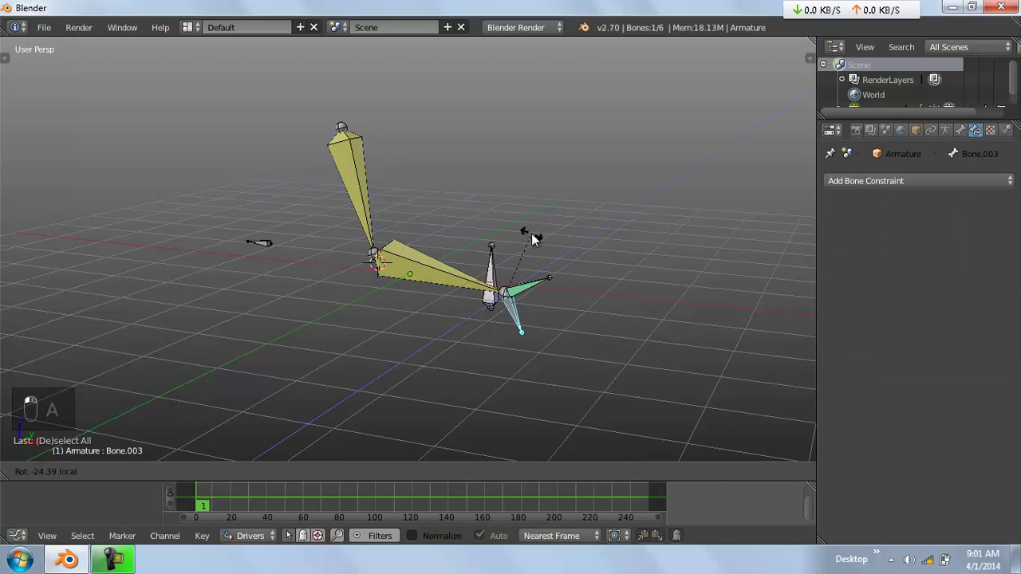
left_click(532, 233)
Try rotating the lower chain bone, and move the IK target bone upward and rotate it to test IK posing
scroll(533, 330, "up", 1)
right_click(449, 284)
key("r")
right_click(540, 319)
right_click_drag(540, 320, 508, 160)
key("r")
left_click(572, 179)
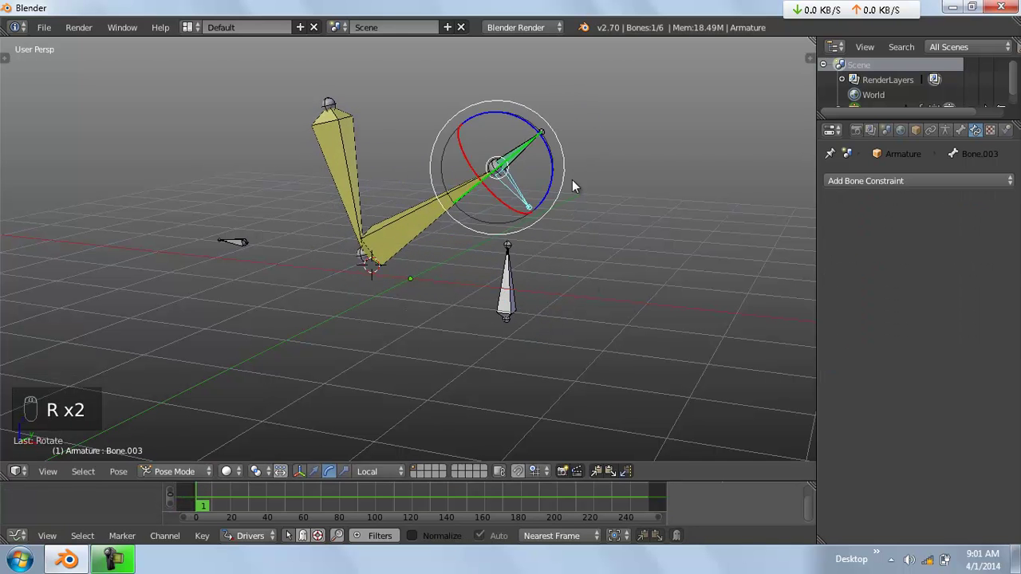
Reset all bones to the rest pose after the IK target test
key("a")
key("a")
key("a")
key("alt+r")
key("alt+g")
key("alt+g")
key("alt+g")
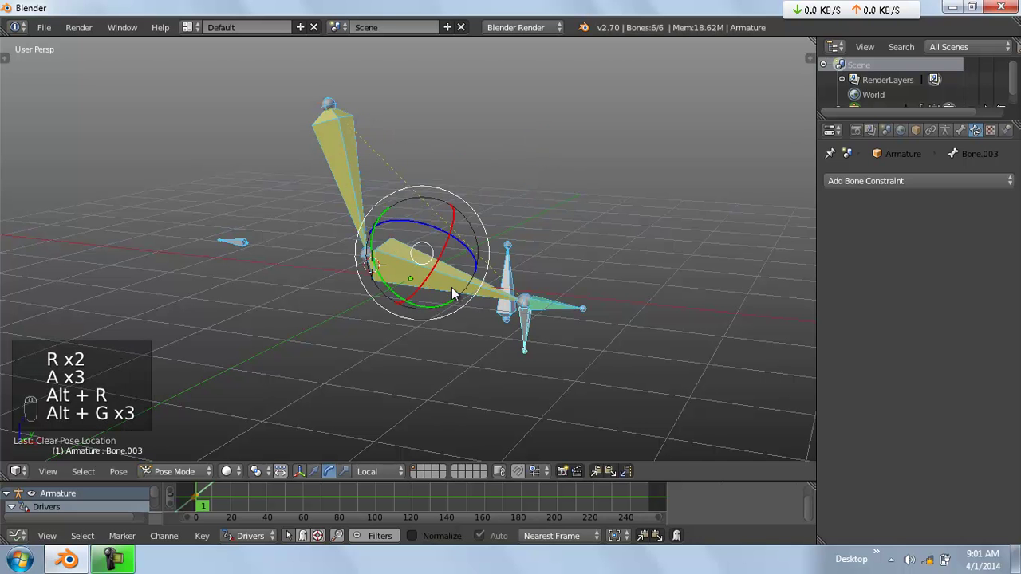
right_click(447, 285)
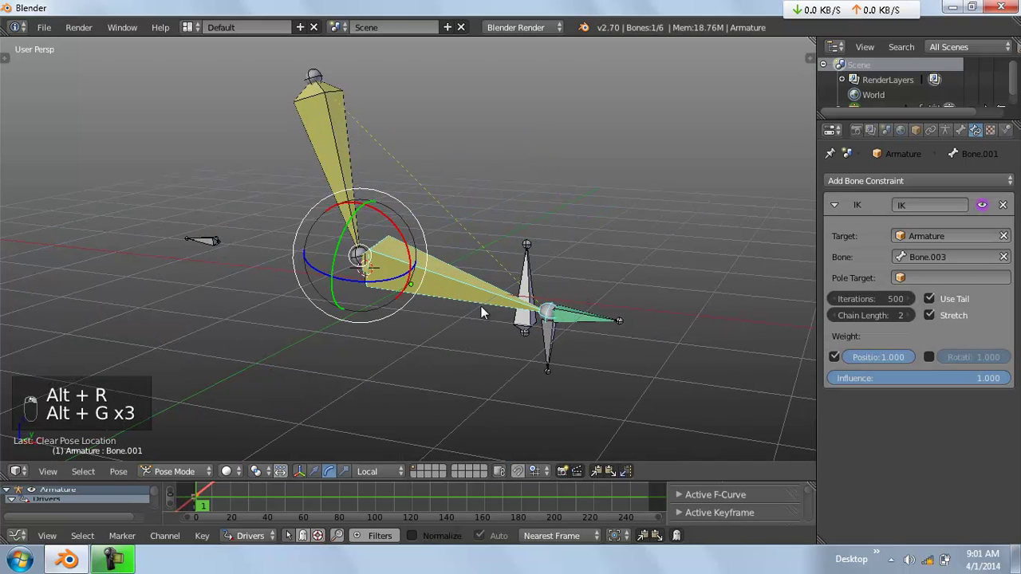
middle_click_drag(500, 299, 498, 301, "shift")
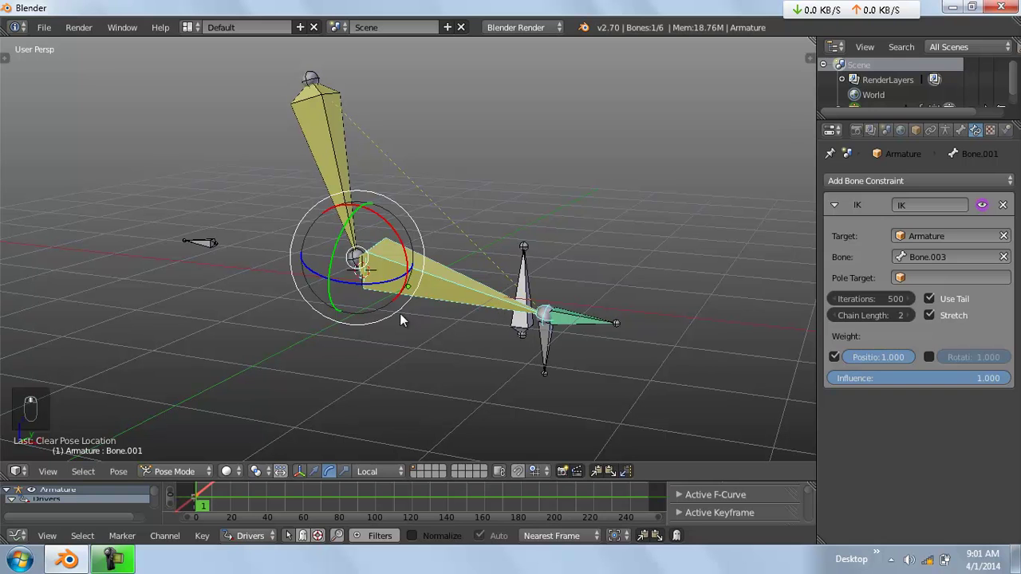
key("a")
key("a")
key("a")
key("a")
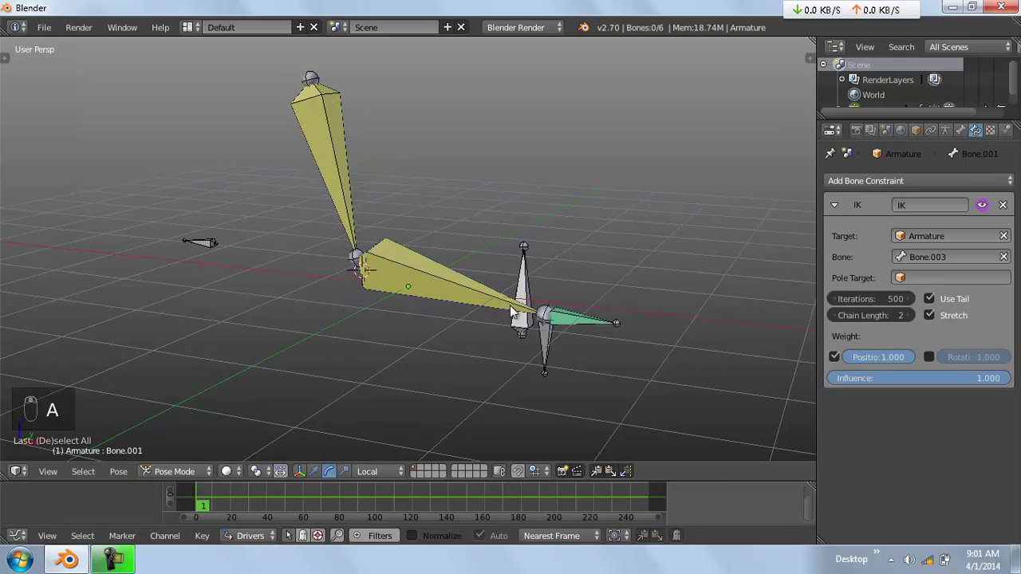
Select the chain's end bone, test rotating it, and clear its rotation and location
right_click(571, 318)
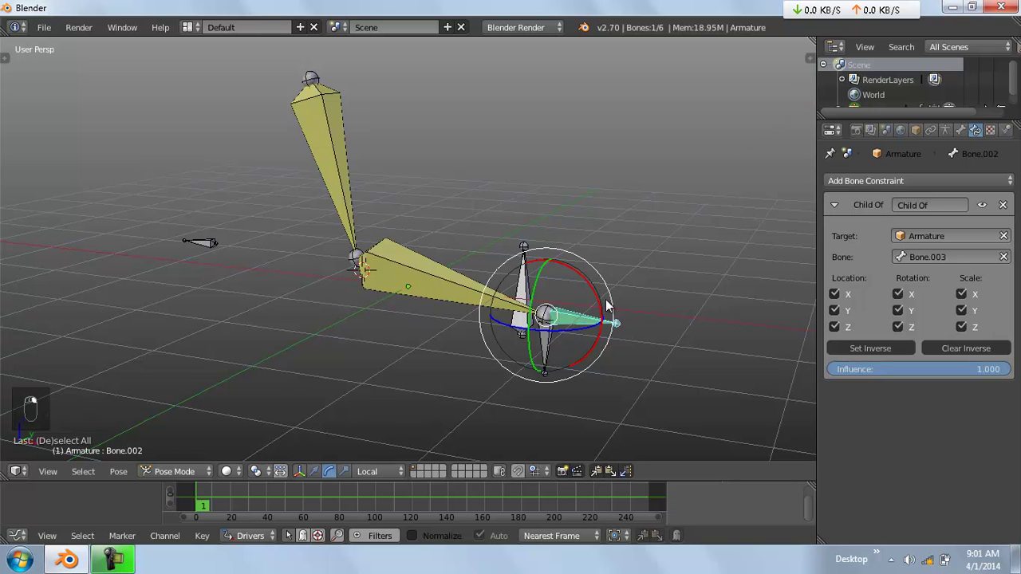
left_click_drag(572, 317, 583, 283)
left_click(583, 282)
key("alt+r")
key("alt+g")
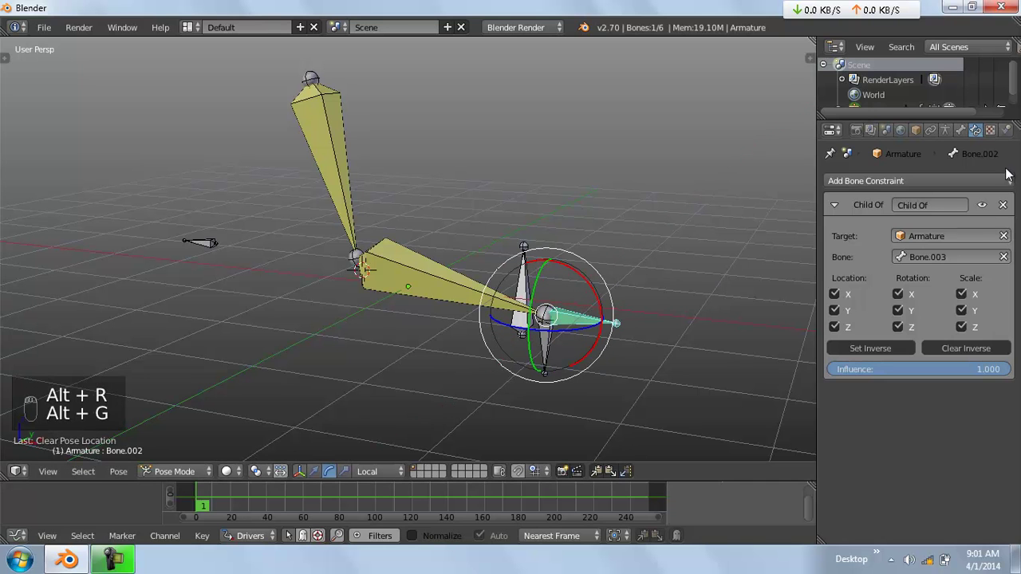
Paste the copied driver onto the end bone's Inherit Rotation option in its bone relations
left_click(961, 130)
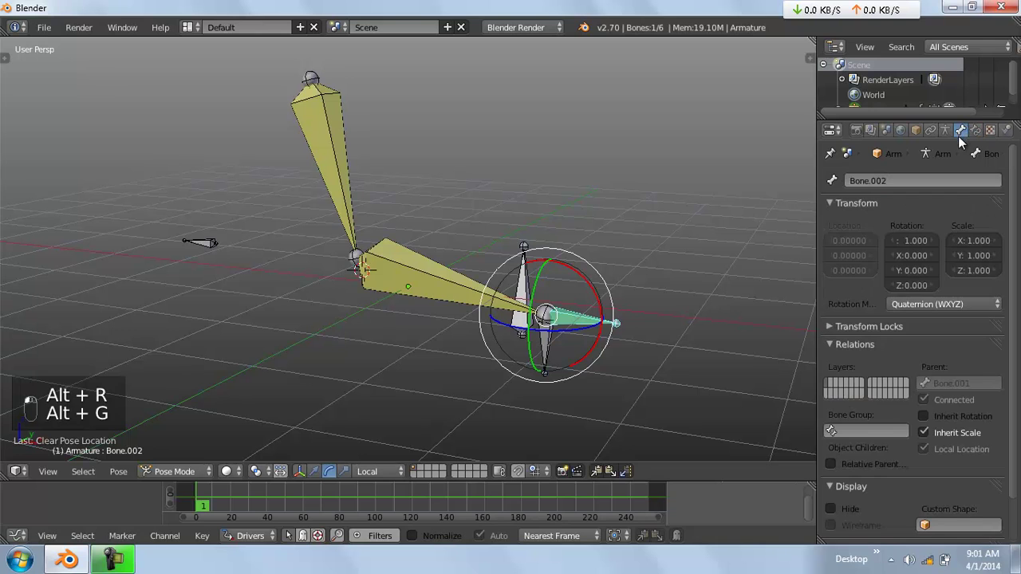
right_click(923, 414)
left_click(897, 356)
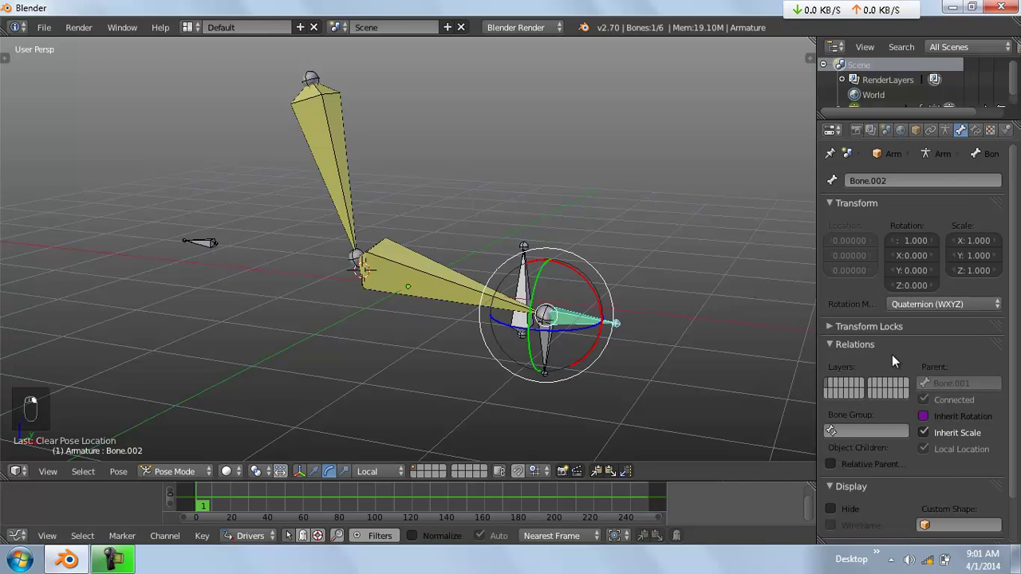
Move the FK/IK bone about 3.4 units upward to test switching the chain to FK
middle_click_drag(412, 278, 453, 317)
key("a")
middle_click_drag(590, 294, 620, 277)
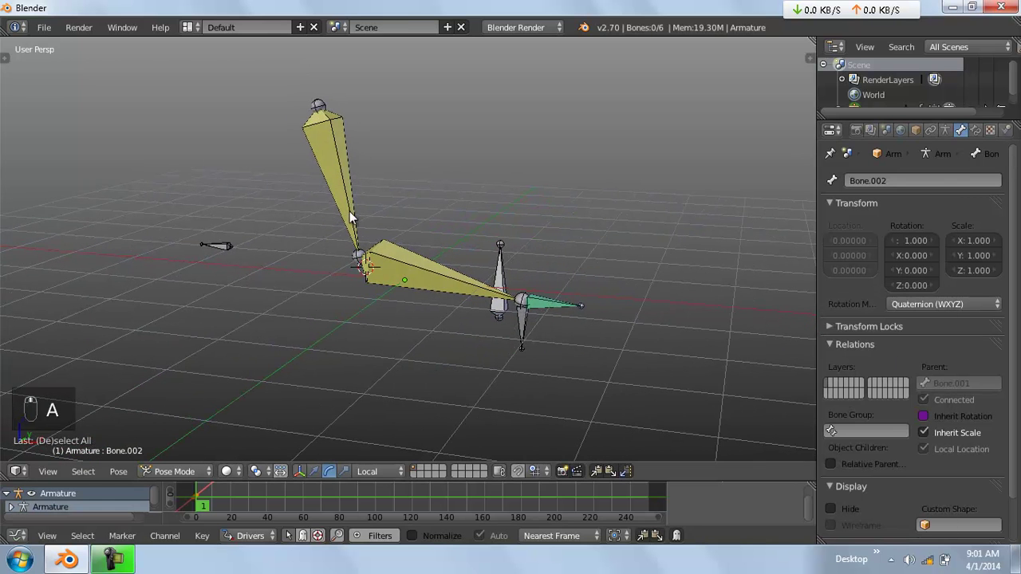
right_click(505, 265)
key("g")
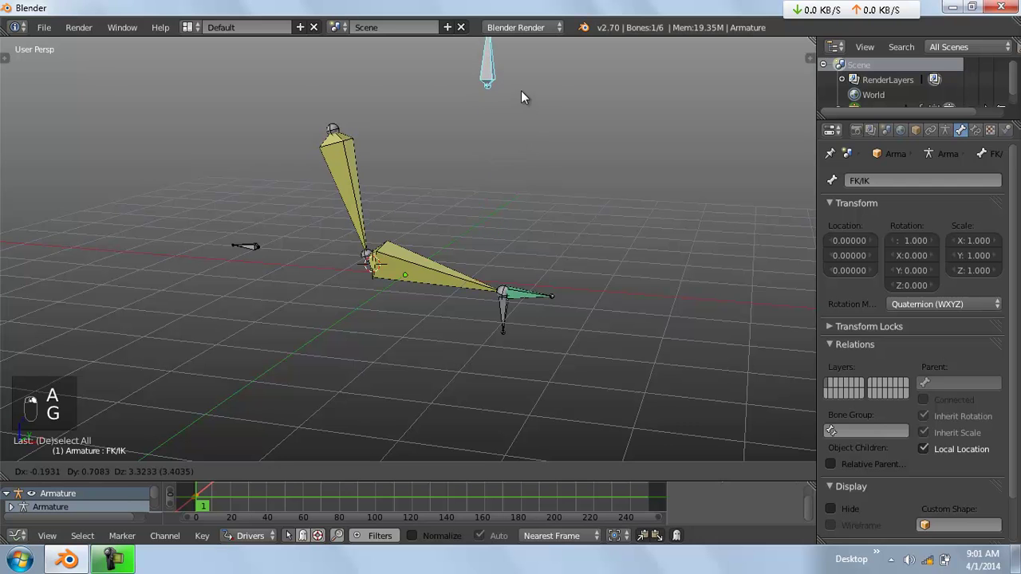
left_click(521, 90)
Rotate the upper chain bone as an FK test and select the end bone to check its Inherit Rotation option
right_click(363, 193)
left_click_drag(388, 165, 451, 162)
right_click(578, 191)
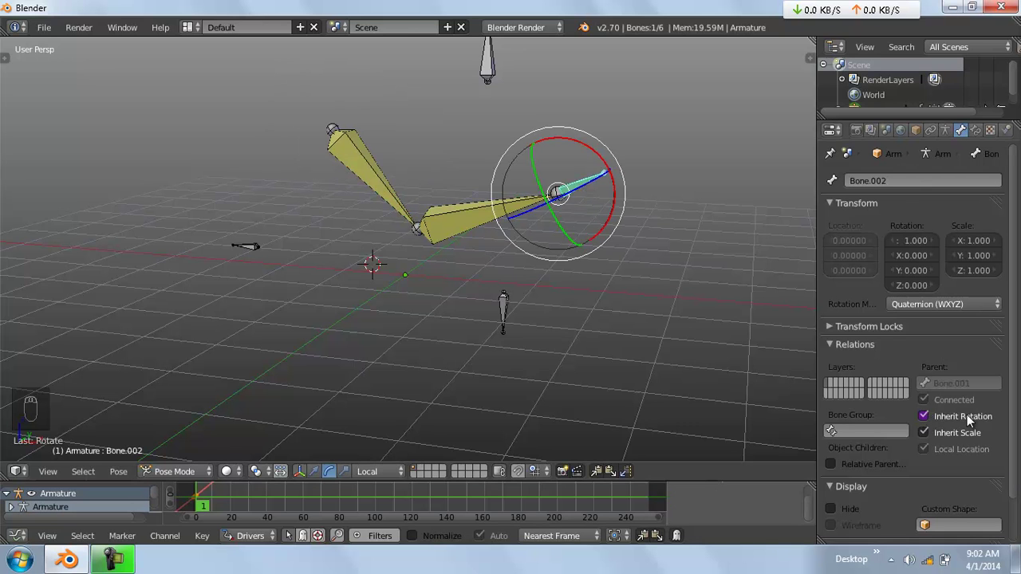
Clear the FK/IK bone's location and select the end bone to check Inherit Rotation in IK mode
right_click(490, 81)
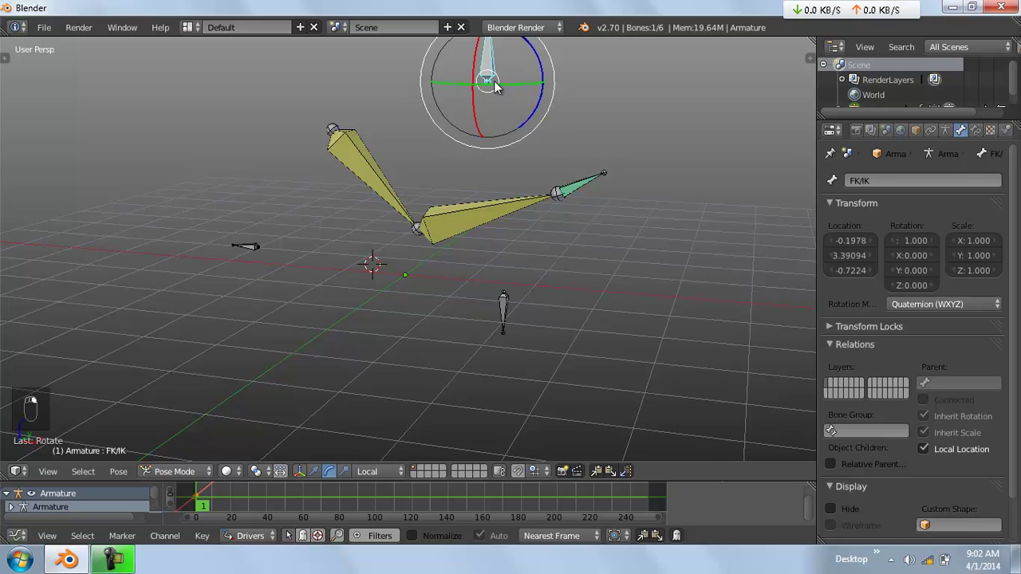
key("alt+g")
key("alt+g")
right_click(527, 297)
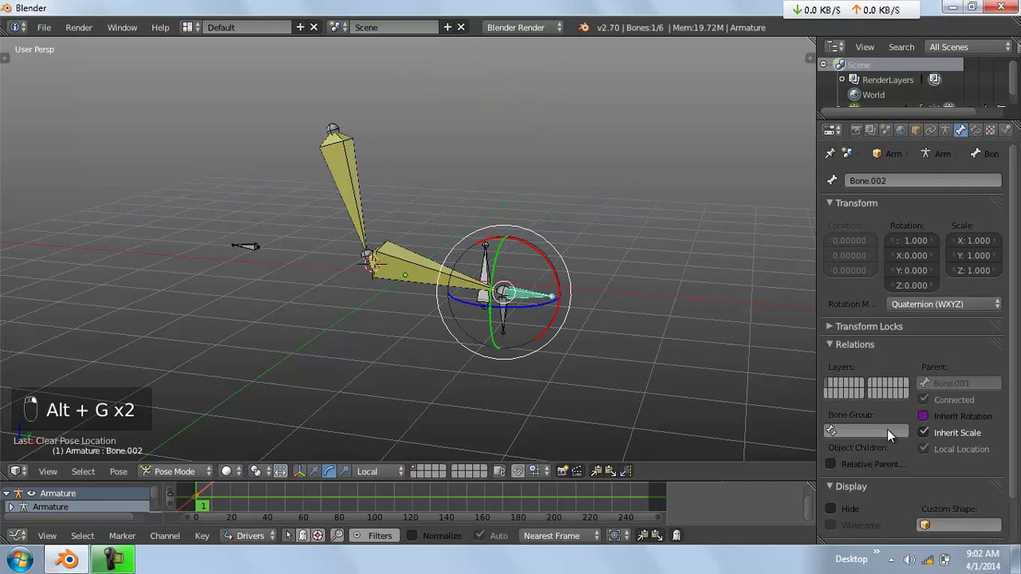
Raise the FK/IK bone again and try rotating the end bone and the lower chain bone in FK mode
right_click(483, 269)
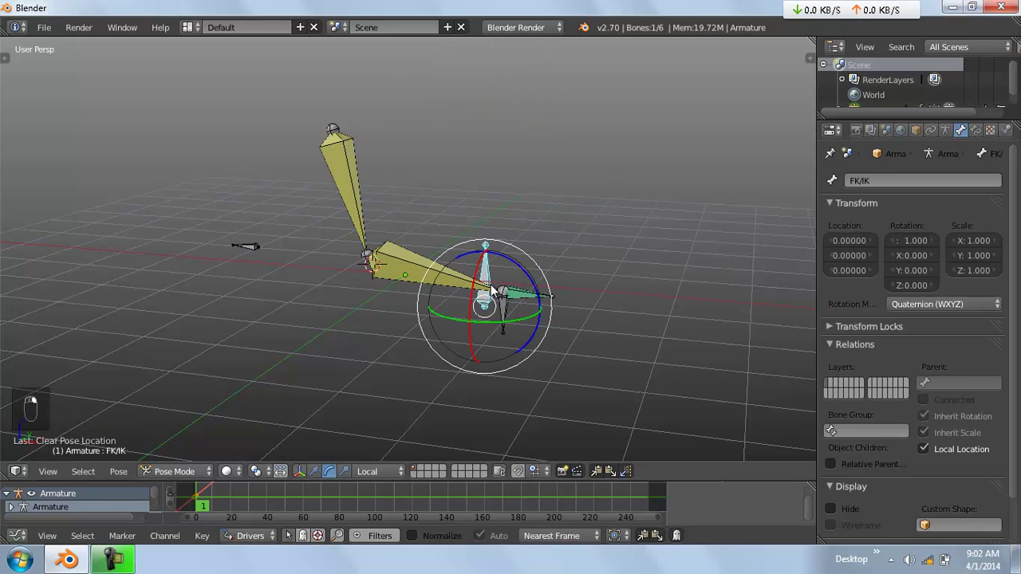
key("g")
left_click(494, 118)
right_click_drag(573, 188, 552, 248)
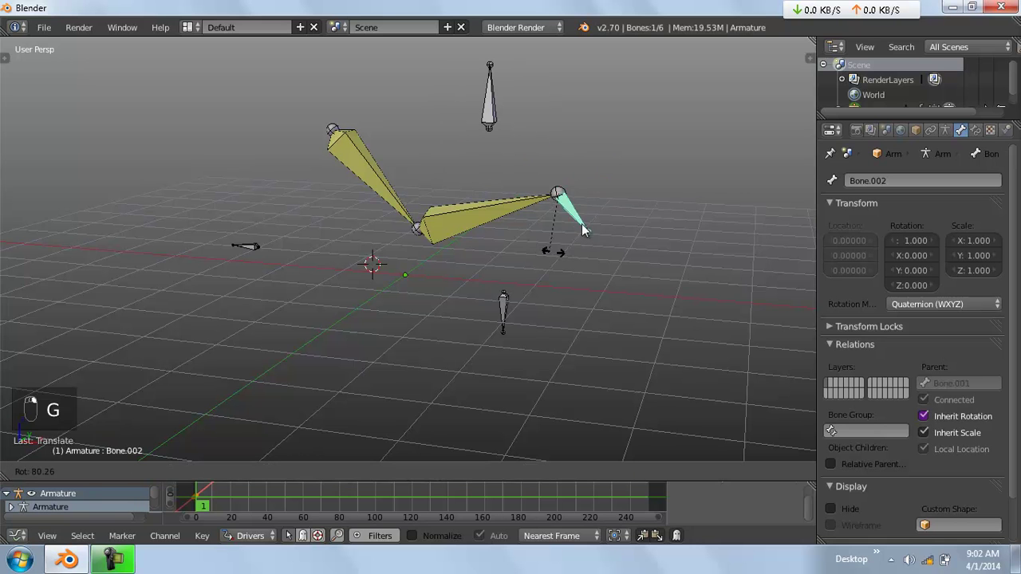
right_click(551, 248)
right_click(506, 207)
key("r")
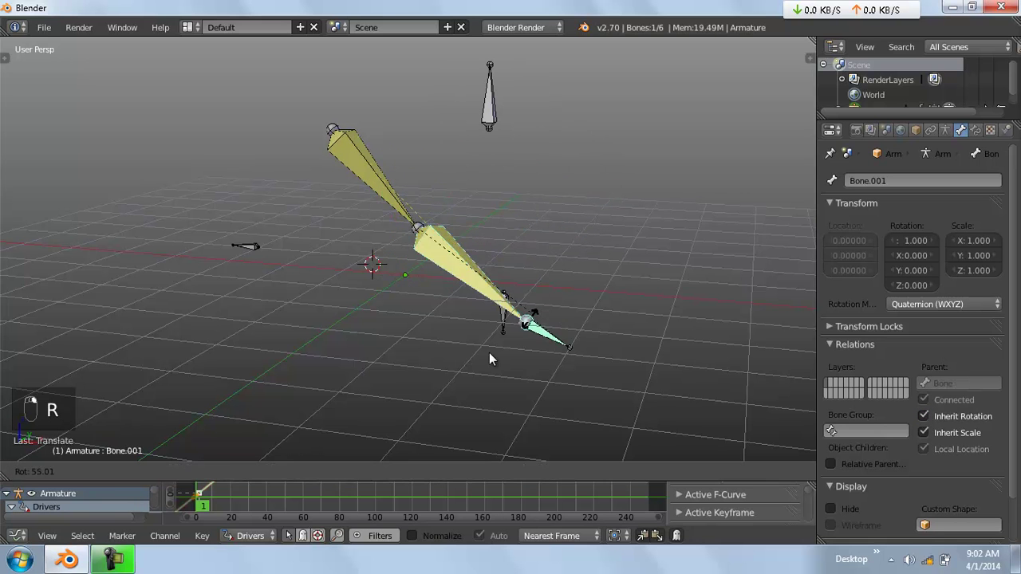
right_click(528, 239)
Clear the rotation and location of all bones to return the rig to its rest pose, and deselect everything
key("a")
key("a")
key("a")
key("alt+r")
key("alt+g")
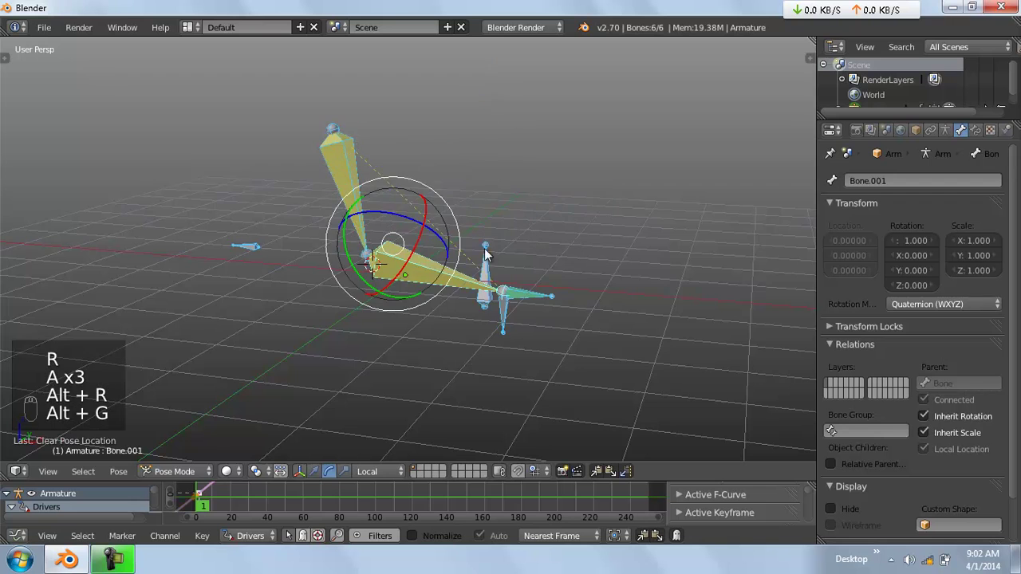
key("alt+g")
key("alt+g")
middle_click_drag(532, 234, 520, 291)
key("a")
Select the FK/IK bone, switch to the translate manipulator, and move the bone about 1.55 units along its local Y axis
middle_click_drag(590, 268, 536, 269)
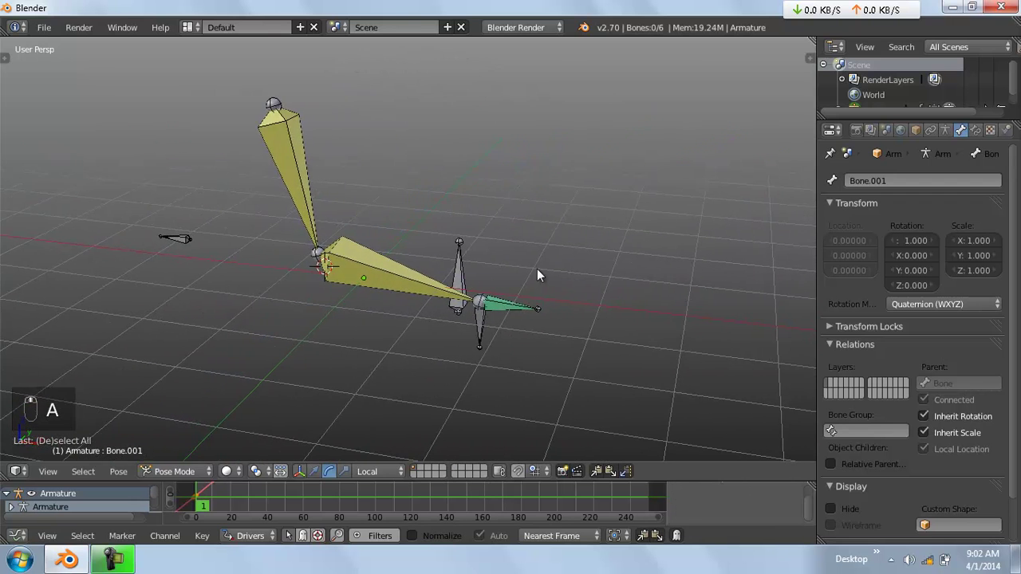
middle_click_drag(478, 245, 449, 264)
right_click(477, 264)
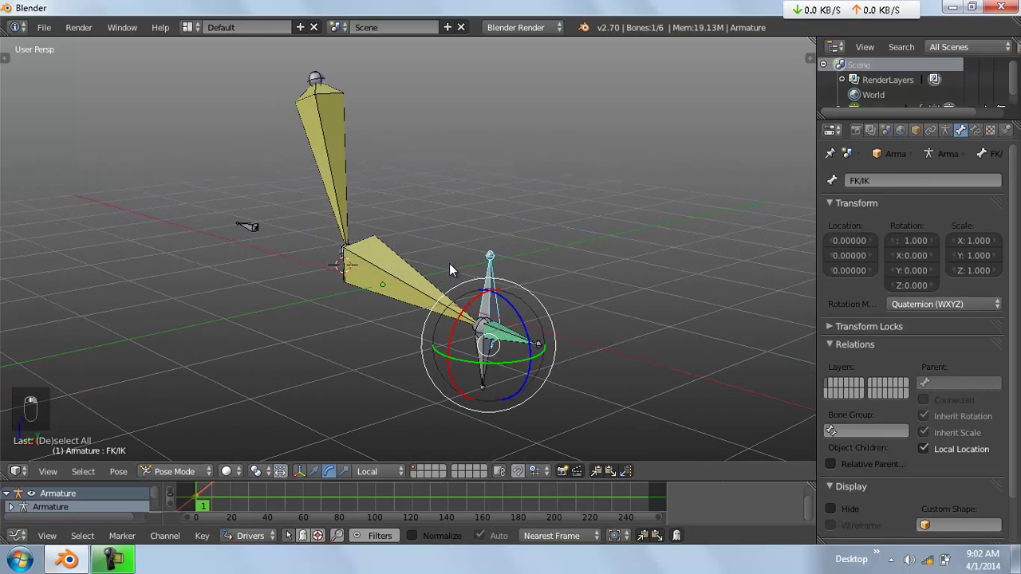
key("w")
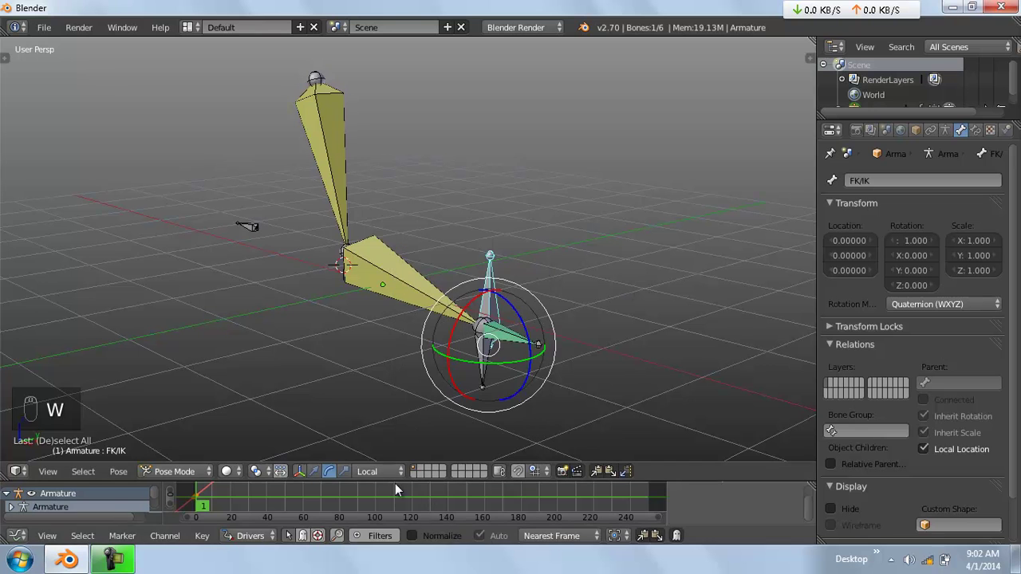
left_click(314, 472)
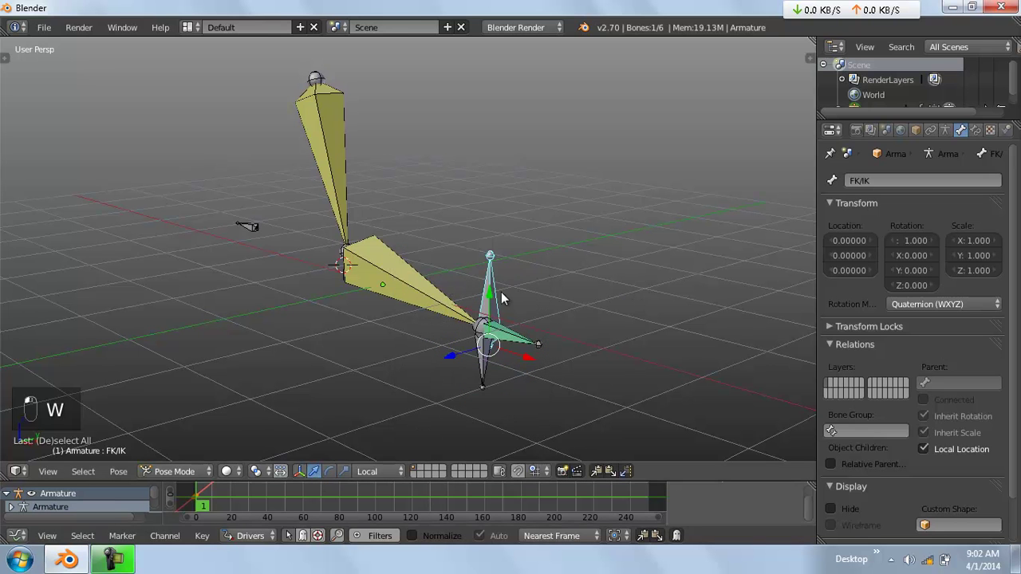
left_click_drag(488, 331, 509, 177)
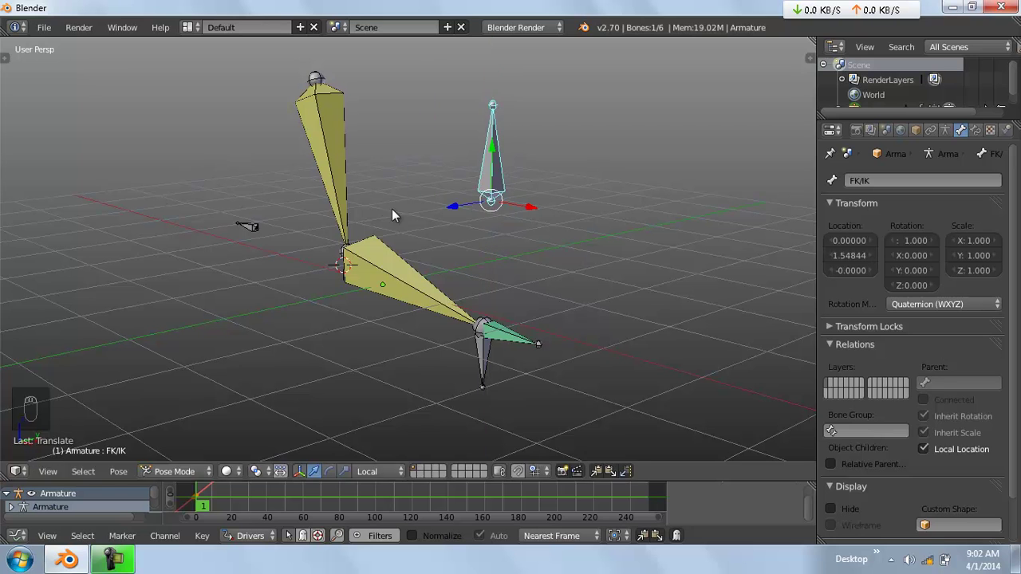
Clear the FK/IK bone's location and move it about 2.08 units up its local Y axis
key("g")
right_click(564, 276)
key("alt+g")
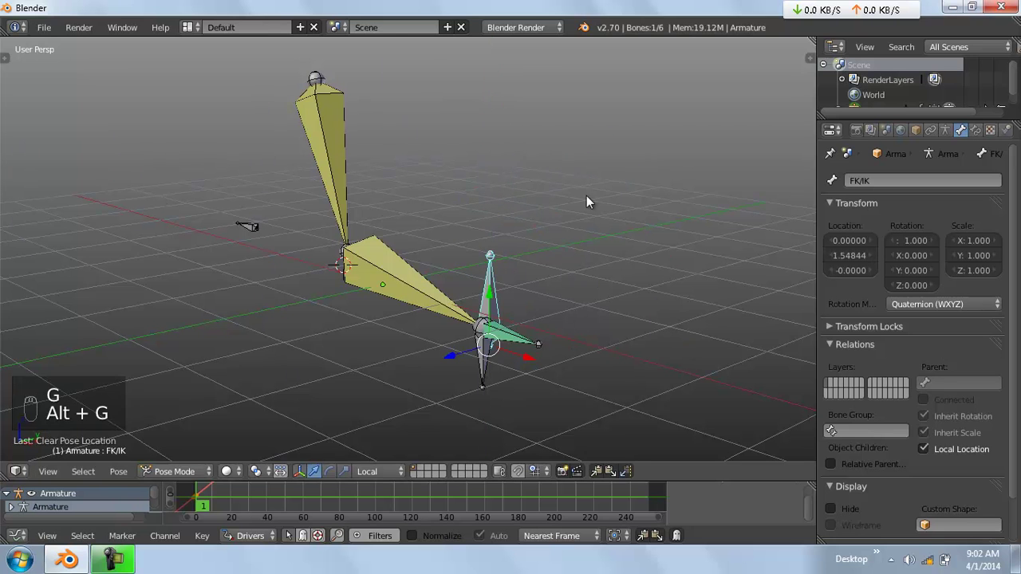
key("alt+g")
left_click_drag(493, 310, 516, 101)
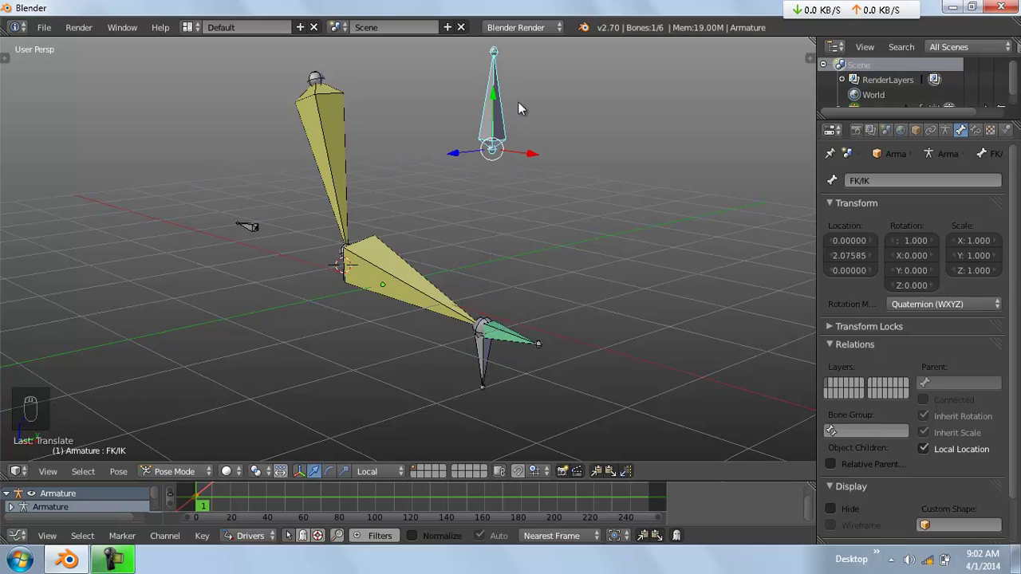
Lock all of the FK/IK bone's scale and rotation channels and its X and Z location, leaving only Y location unlocked
scroll(528, 301, "down", 3)
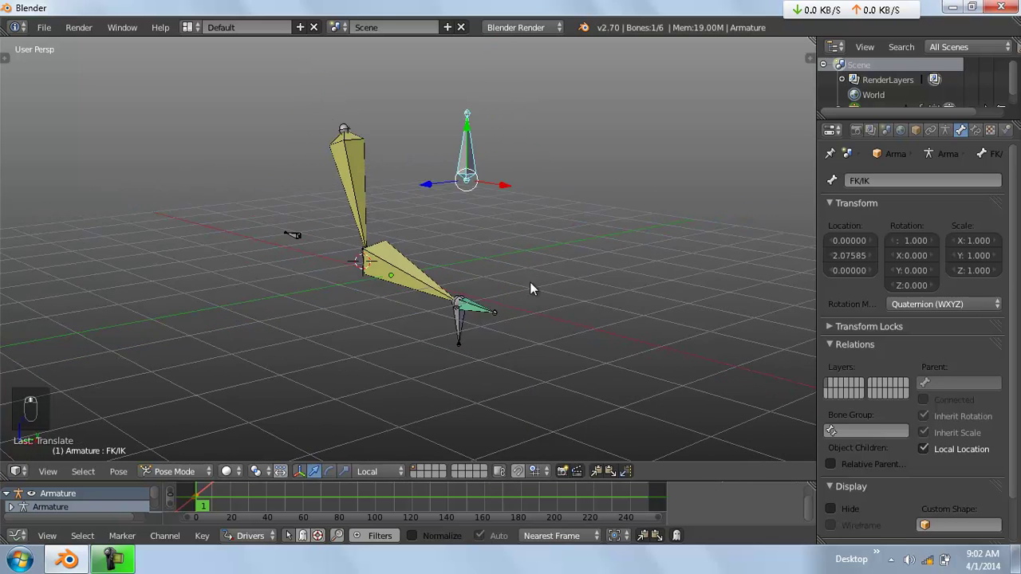
key("n")
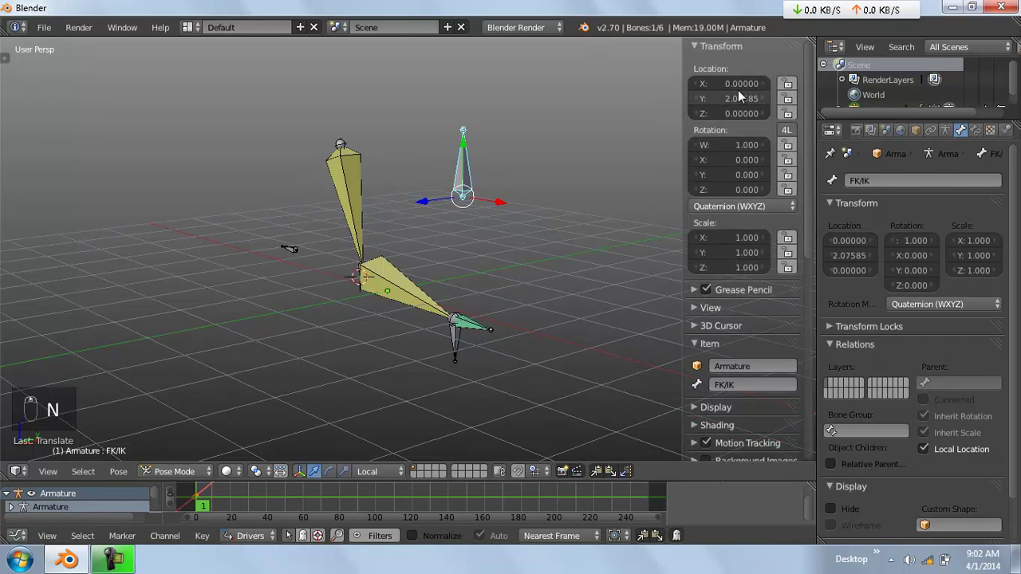
left_click_drag(787, 267, 787, 237)
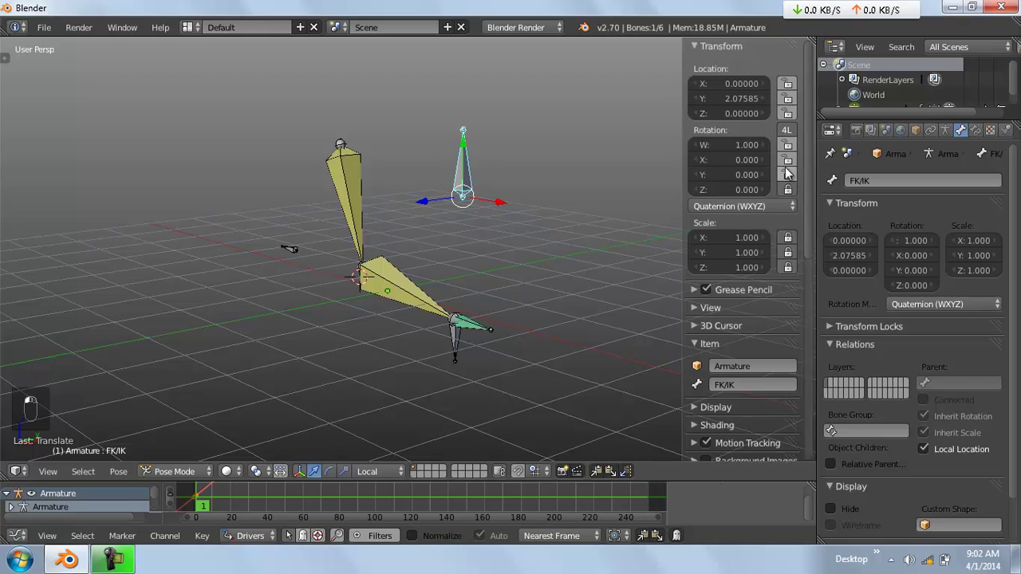
left_click_drag(791, 157, 790, 146)
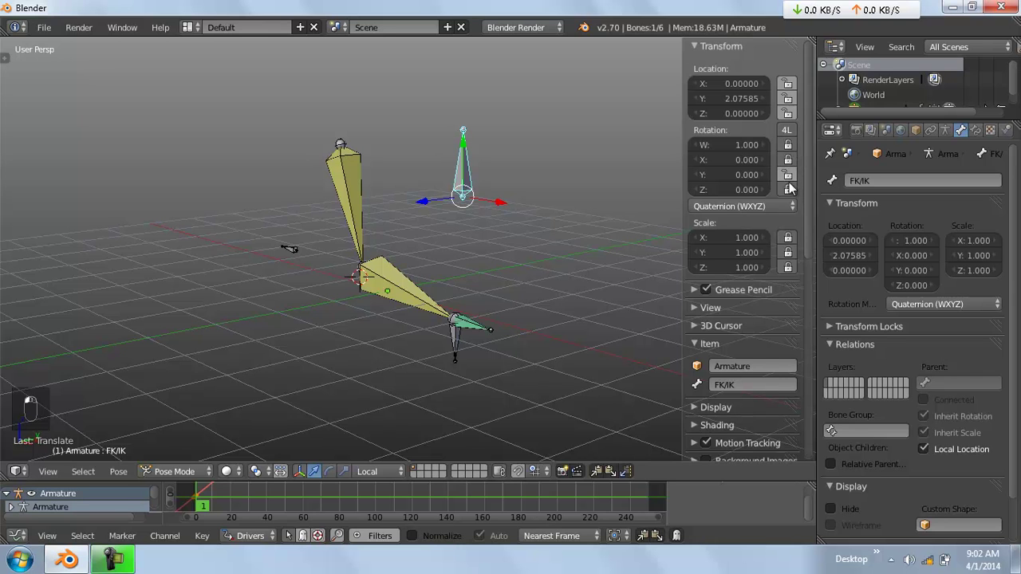
left_click(787, 113)
left_click(784, 84)
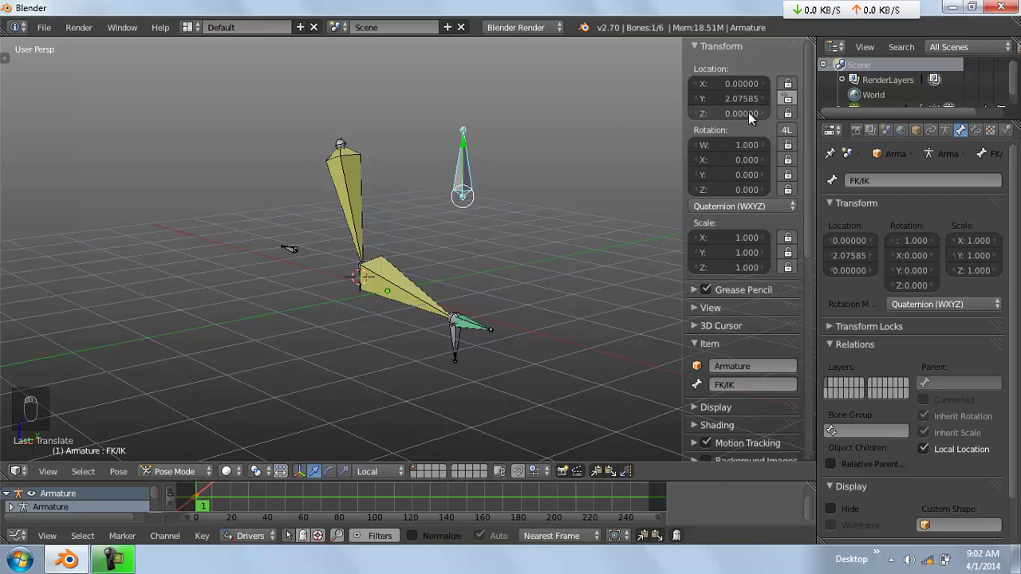
Clear the FK/IK bone's location, test sliding it along its unlocked Y axis, and reset its location after each try
key("alt+g")
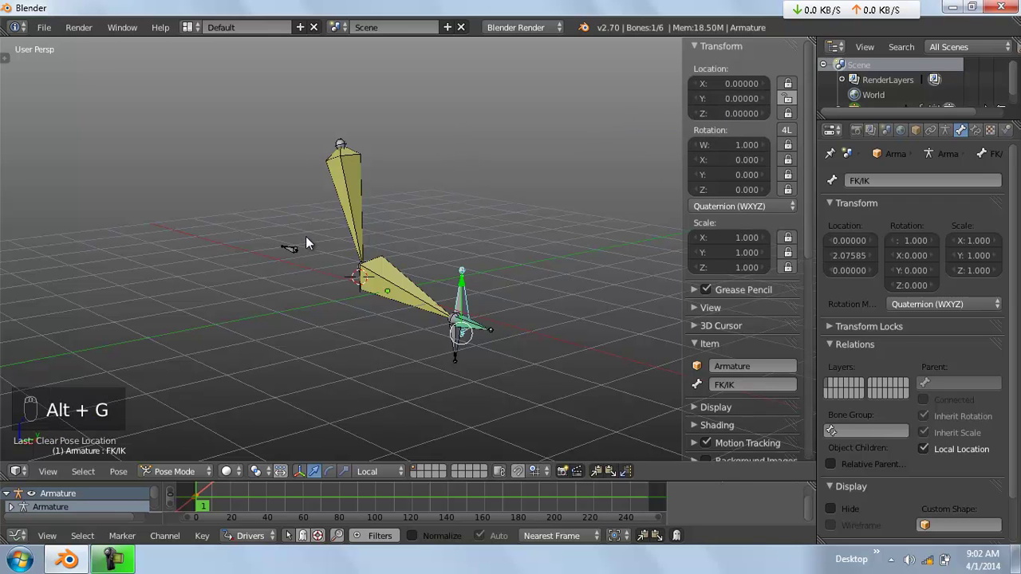
left_click_drag(469, 282, 486, 223)
key("alt+g")
left_click_drag(470, 280, 446, 275)
key("alt+g")
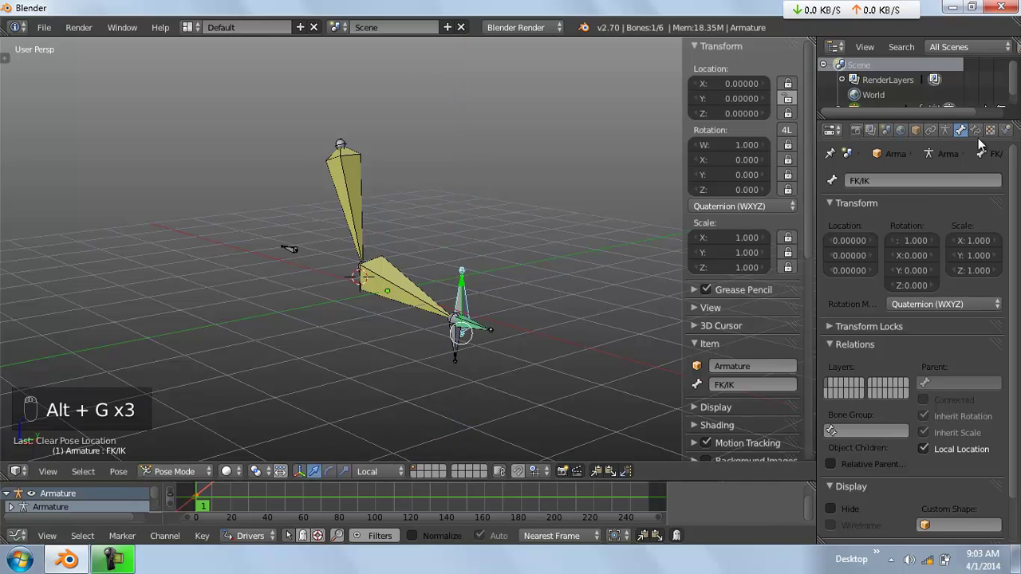
Add a Limit Location constraint to the FK/IK bone and set its conversion to Local Space
left_click(975, 131)
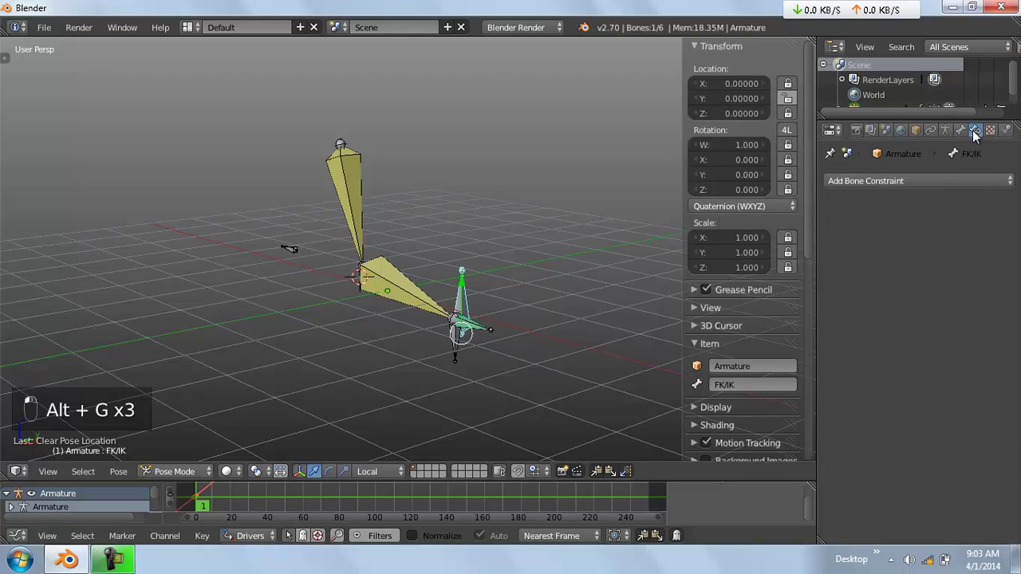
left_click(951, 177)
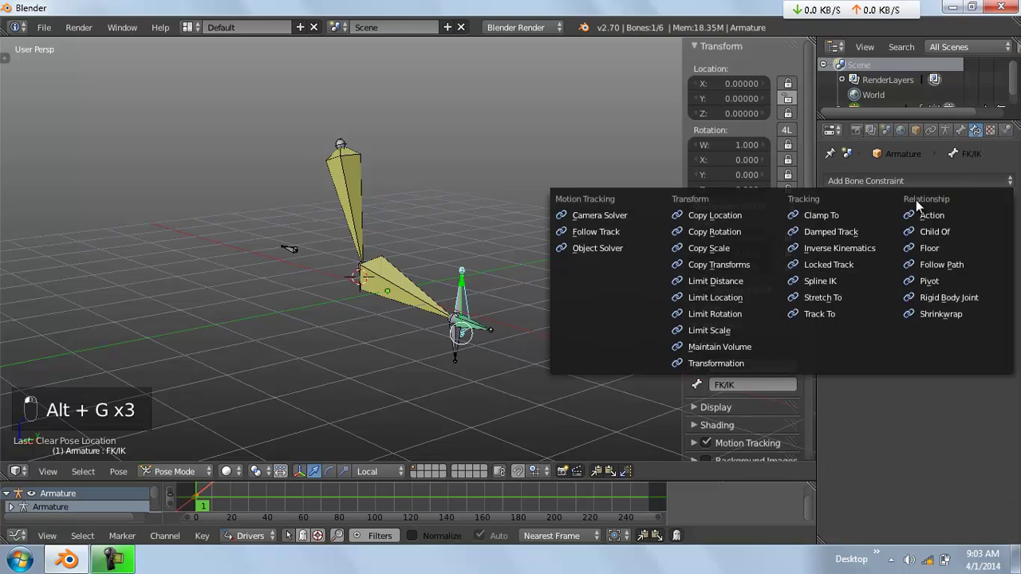
left_click(743, 299)
left_click(956, 325)
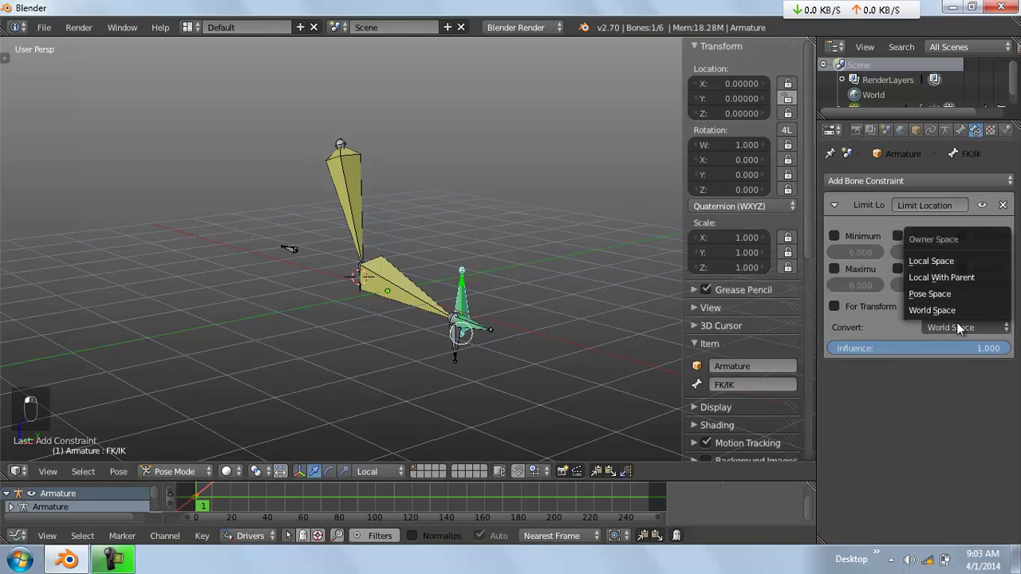
left_click(937, 263)
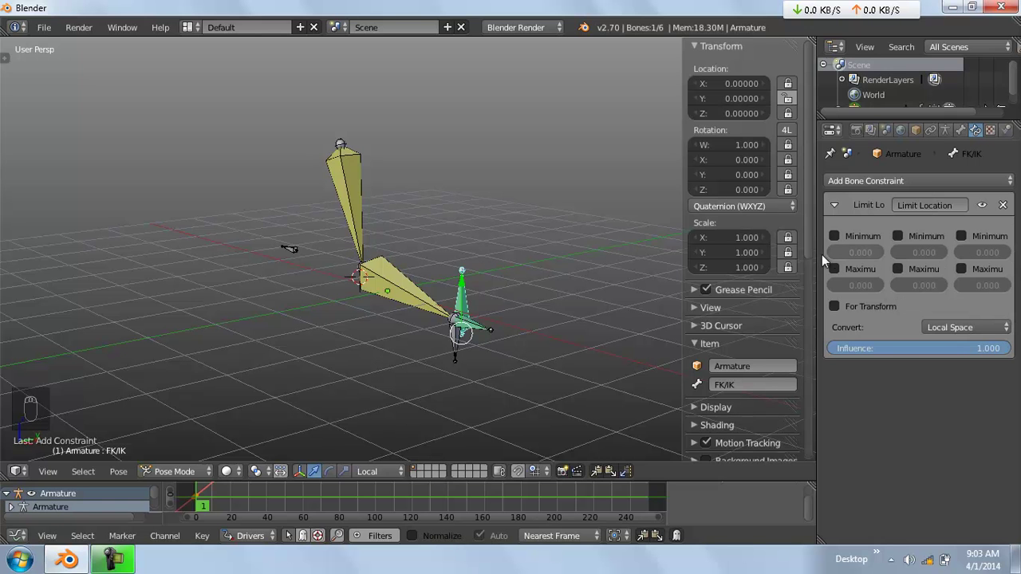
Widen the properties area and enable the constraint's Minimum and Maximum X, Minimum and Maximum Z, and Minimum Y limits at 0
left_click_drag(818, 255, 776, 255)
left_click(814, 231)
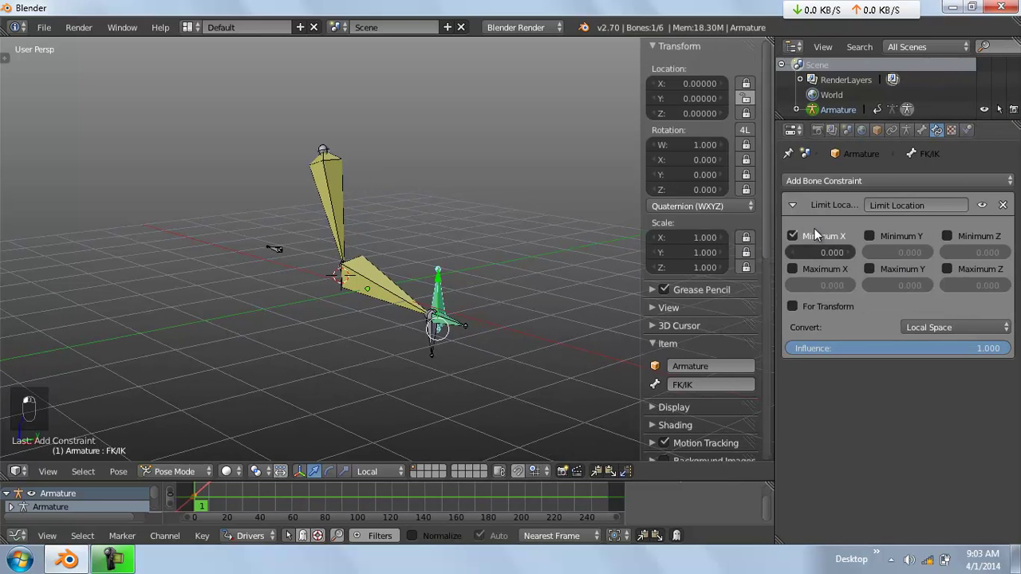
left_click(817, 265)
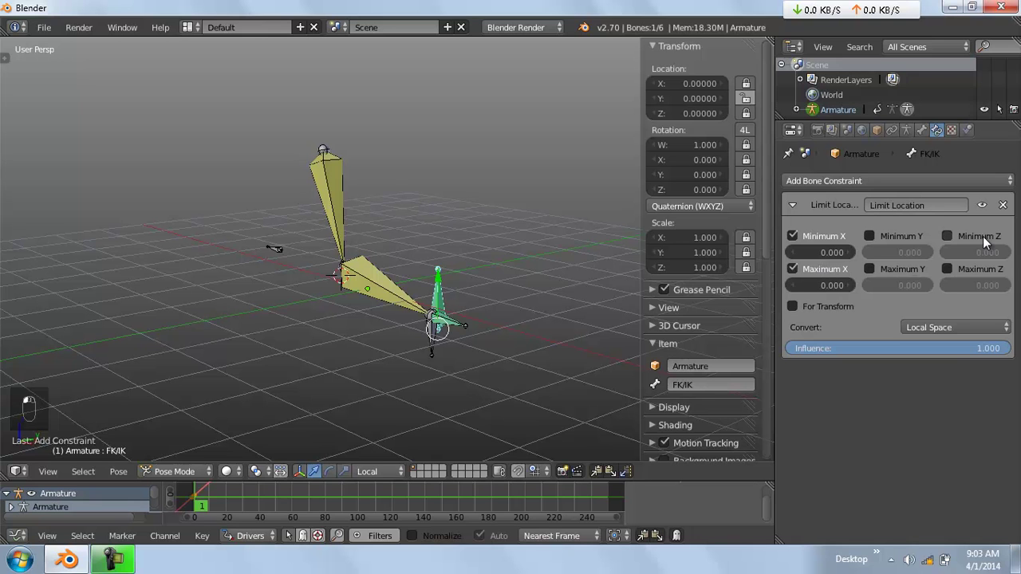
left_click(977, 269)
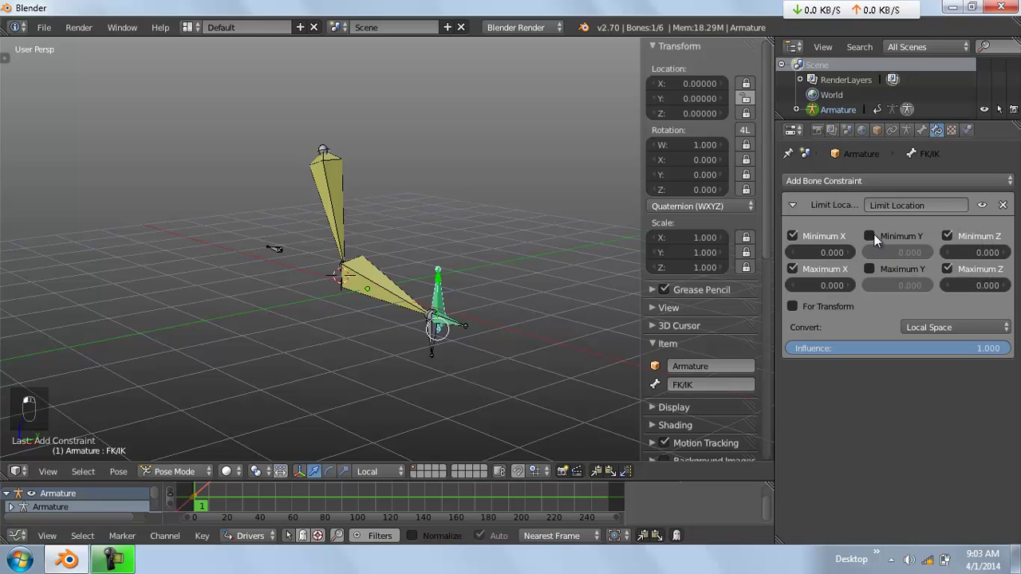
left_click(875, 236)
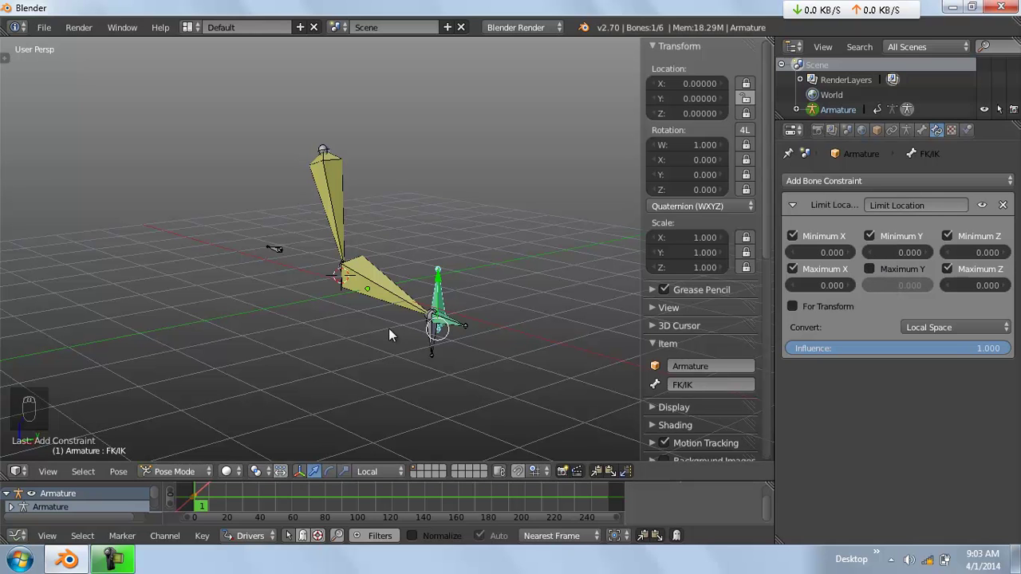
Try moving the FK/IK bone freely to test the location limits, and cancel the move
key("g")
key("g")
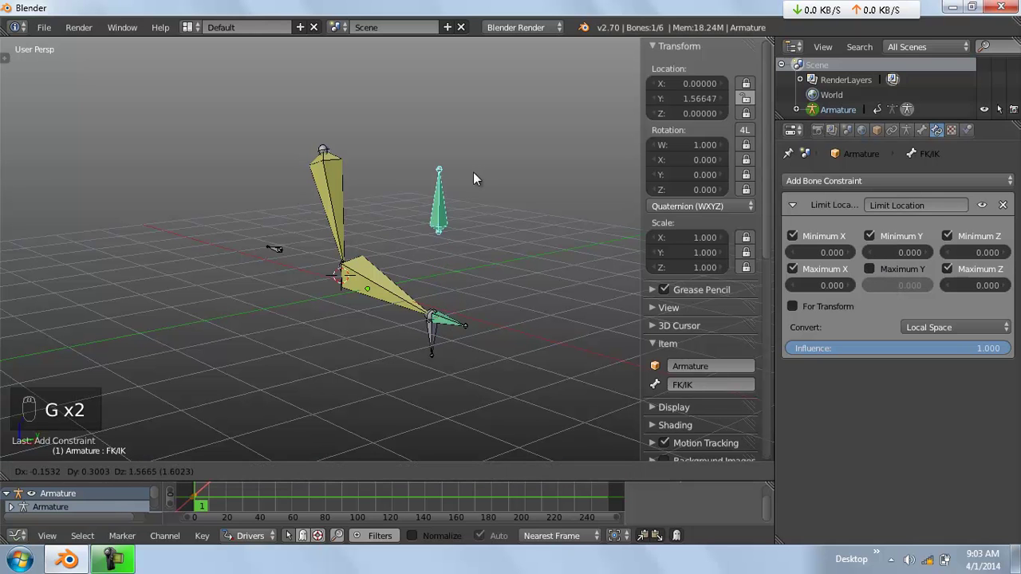
right_click(465, 223)
Enable the constraint's Maximum Y limit at 0.2 and test it by moving the FK/IK bone up its local Y axis
left_click(869, 269)
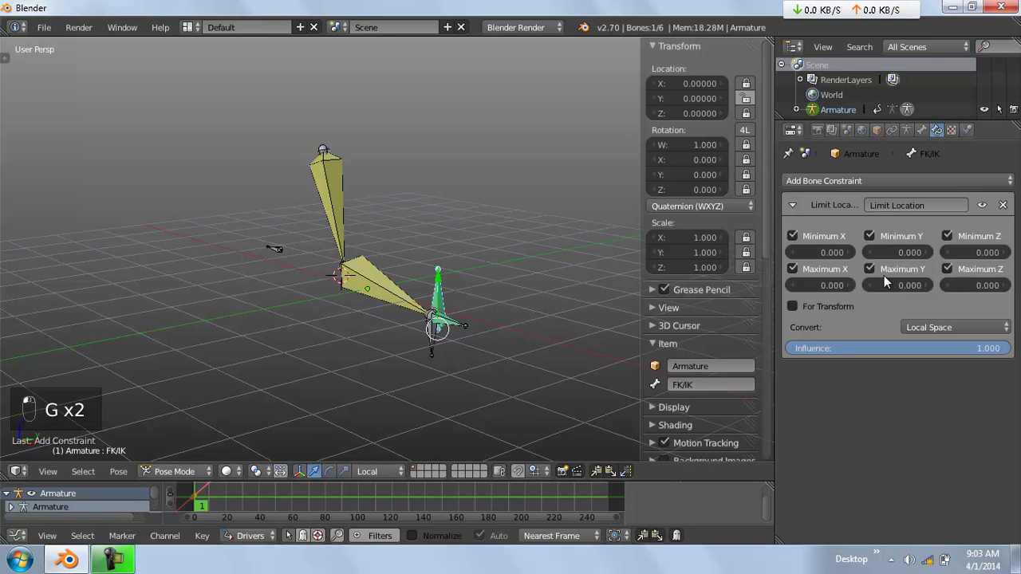
left_click(898, 287)
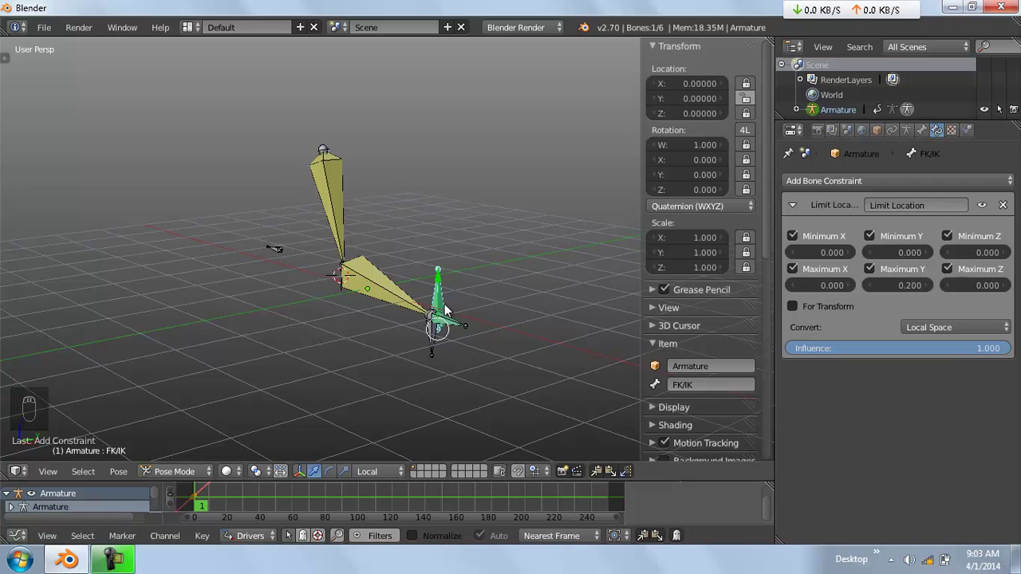
key("g")
key("y")
key("y")
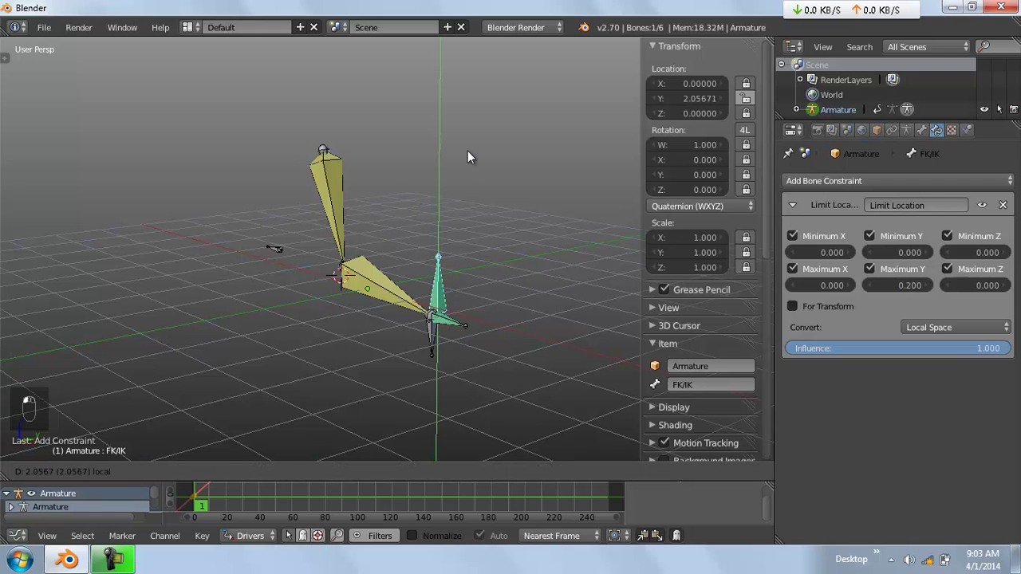
left_click(467, 157)
Set the FK/IK bone's Maximum Y limit to 2 after trying a value of 1
left_click(893, 284)
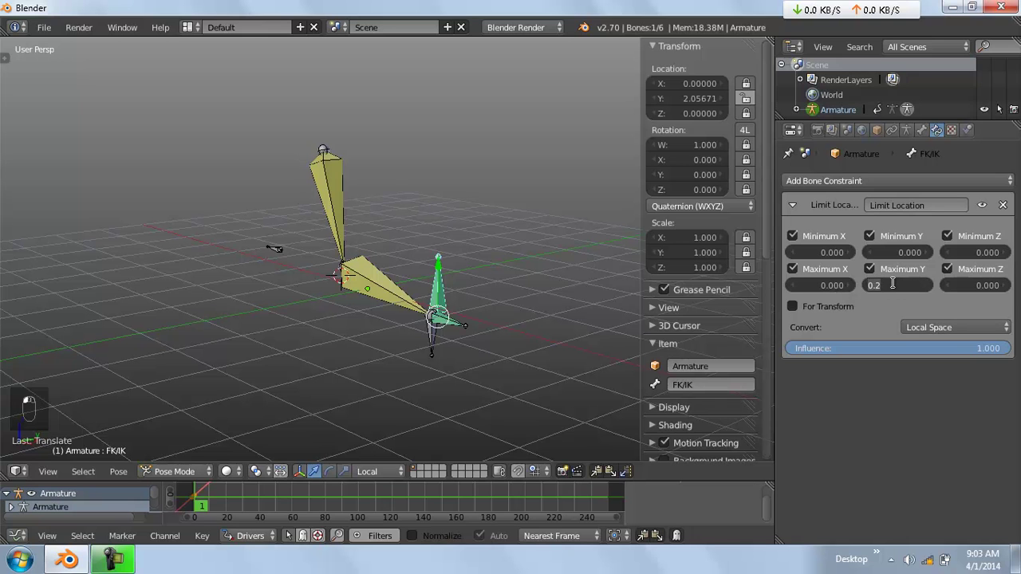
type("1")
key("Return")
key("KP_2")
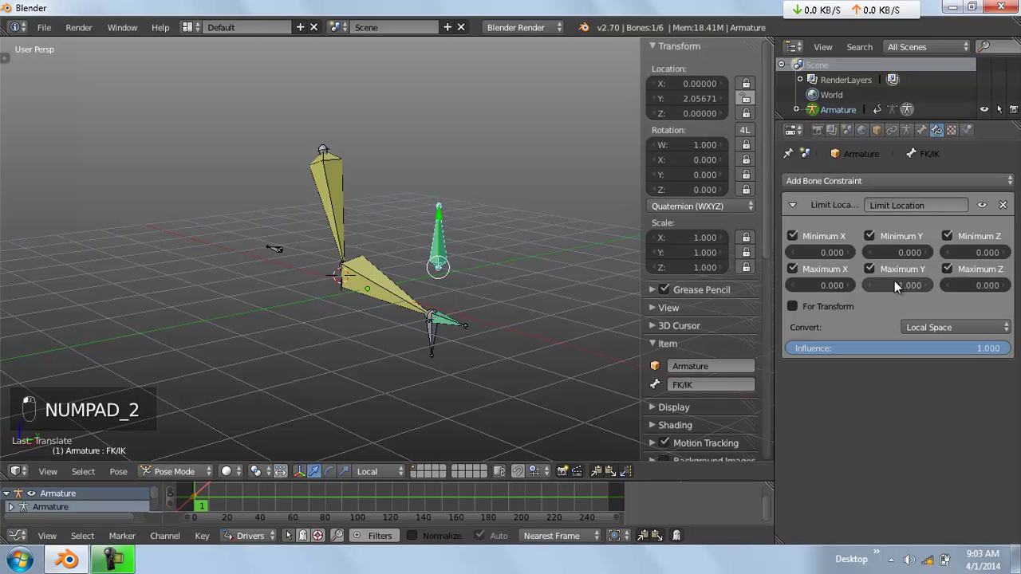
key("Return")
type("\\")
key("BackSpace")
type("2")
key("Return")
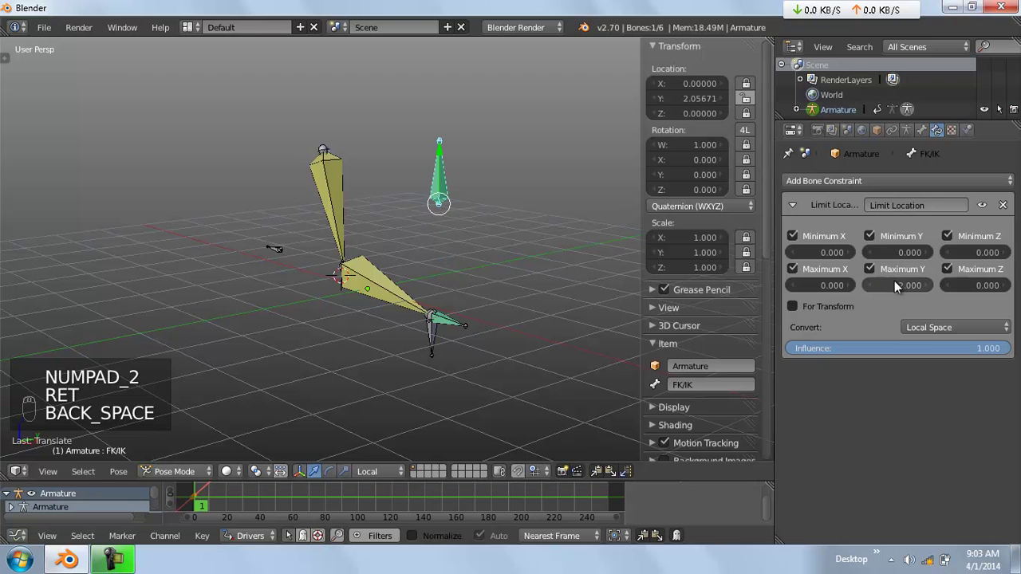
Clear the FK/IK bone's location and move it up to its Y limit to switch the chain to FK
left_click_drag(439, 162, 445, 92)
key("alt+g")
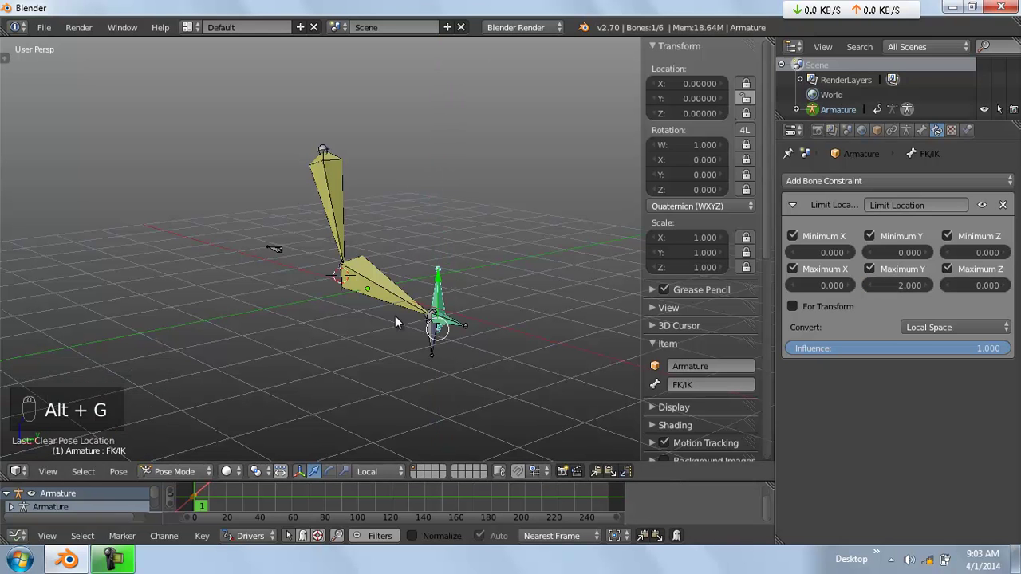
key("g")
left_click(482, 65)
Try rotating the upper chain bone, cancel the rotation, and clear the rotation and location of all bones
right_click(320, 208)
key("r")
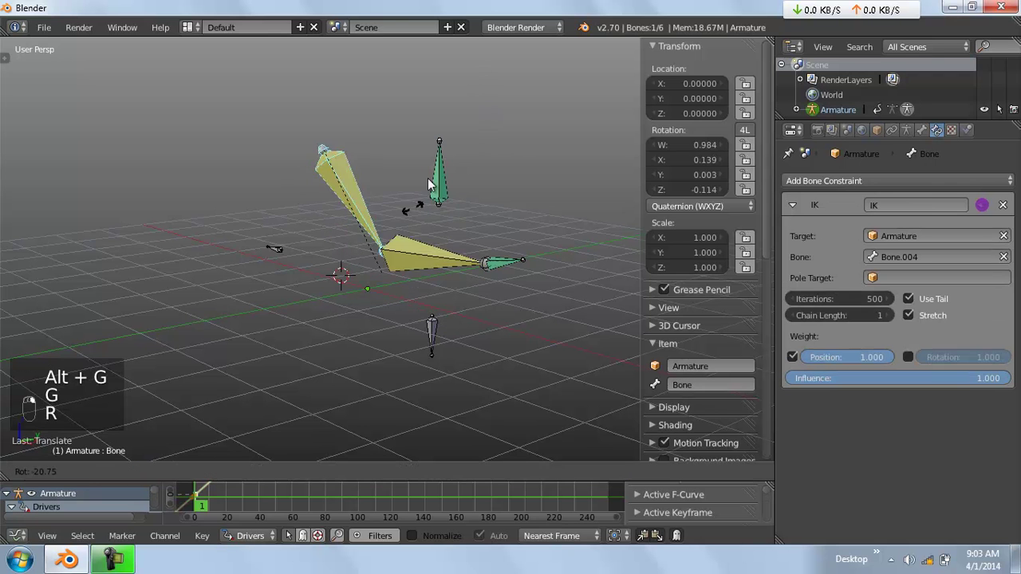
right_click(449, 197)
key("a")
key("a")
key("a")
right_click(449, 191)
key("alt+r")
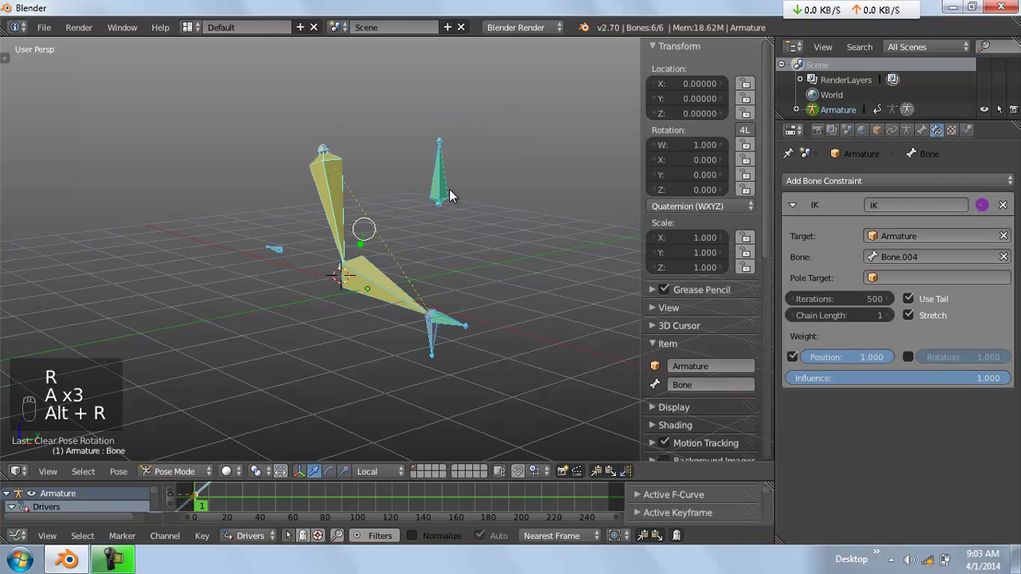
key("alt+g")
Try moving the FK/IK bone, cancel the move, and raise it to its upper limit with a Y location of about 3.7
key("g")
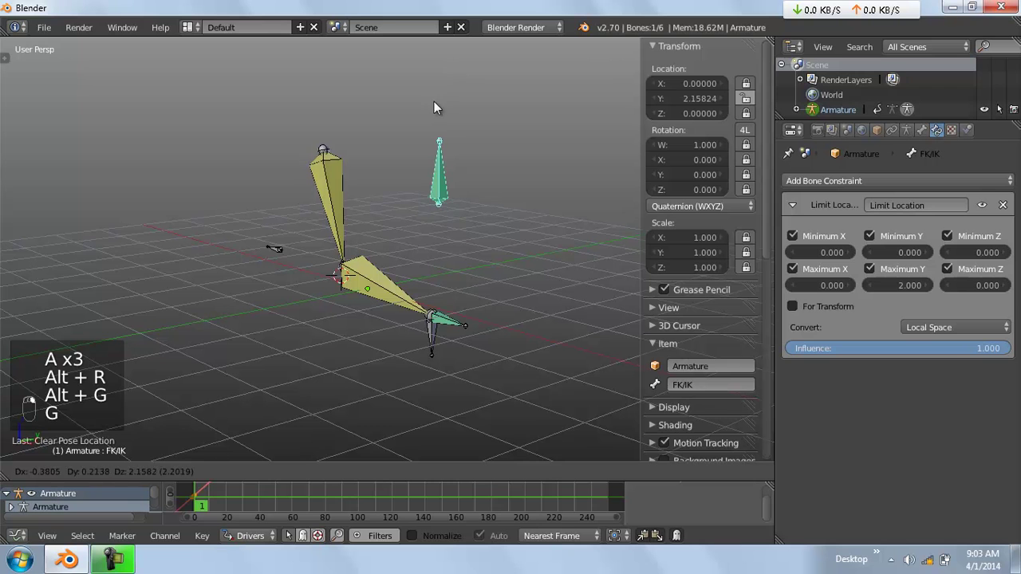
right_click(440, 253)
middle_click_drag(486, 377, 454, 376)
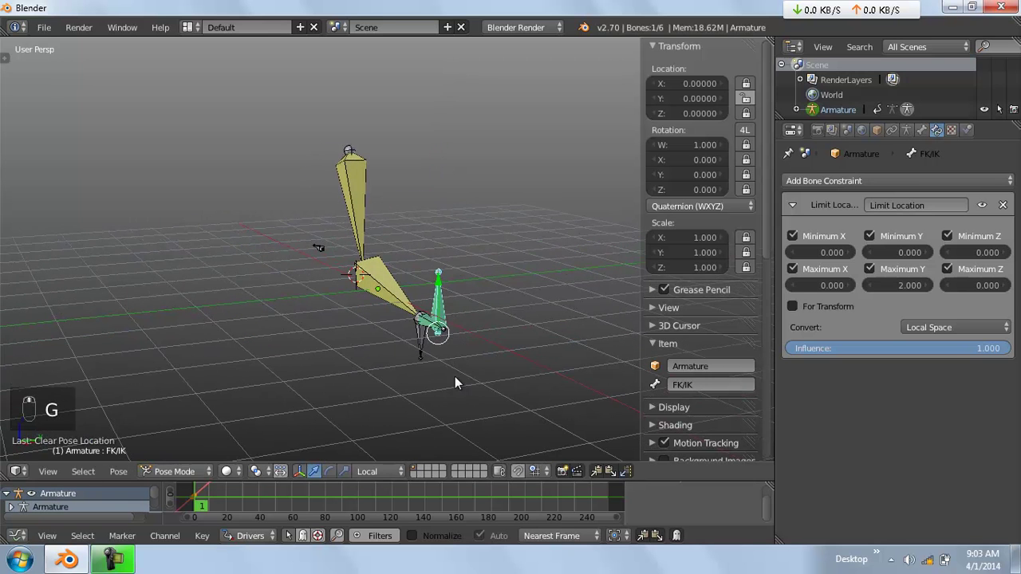
key("g")
left_click(451, 141)
Test FK posing by rotating the upper chain bone and rotating the lower bone (Bone.001) by about 105 degrees
middle_click_drag(394, 228, 483, 201)
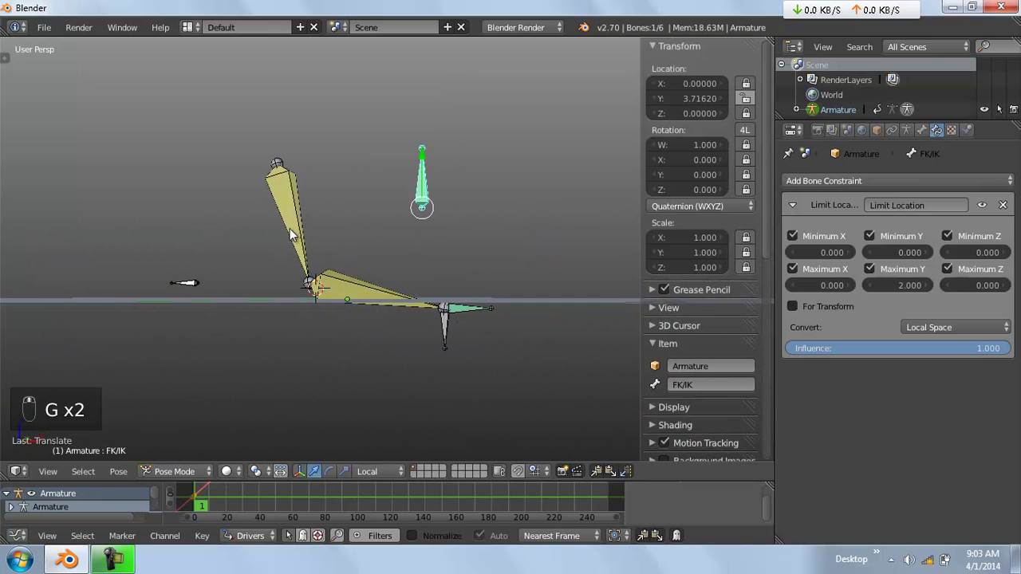
right_click(360, 319)
key("r")
left_click(422, 213)
right_click(421, 213)
key("r")
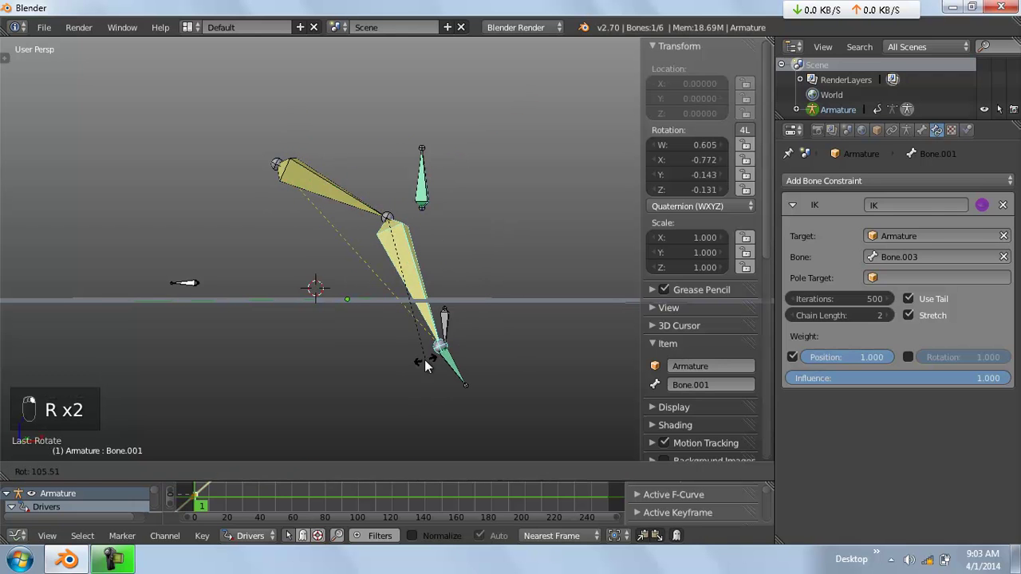
left_click(425, 360)
Move the IK target bone (Bone.003) up beside the FK/IK bone, and clear the FK/IK bone's location to switch to IK
right_click_drag(445, 339, 489, 178)
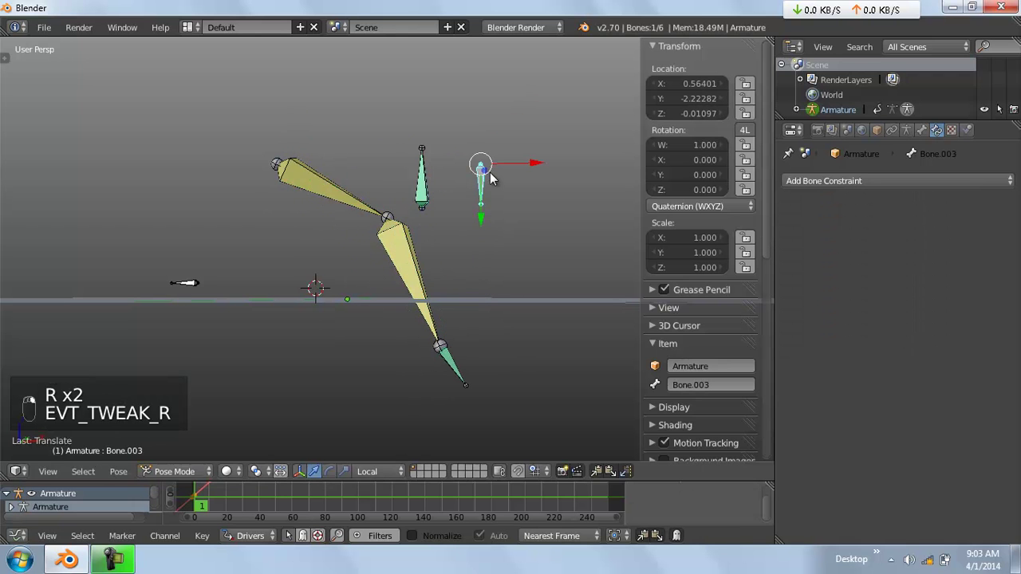
right_click(427, 170)
key("alt+g")
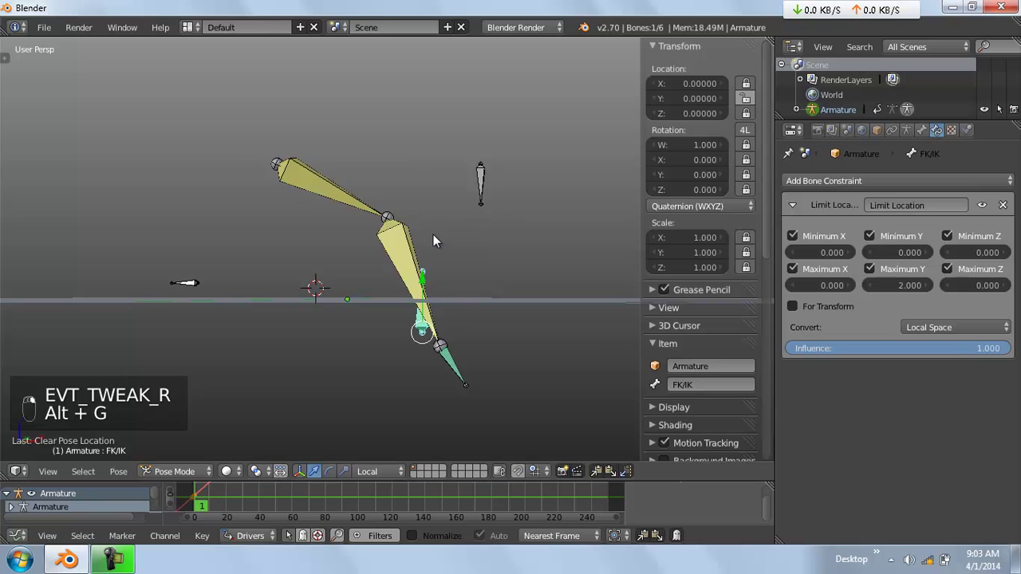
key("alt+g")
middle_click_drag(460, 198, 442, 212)
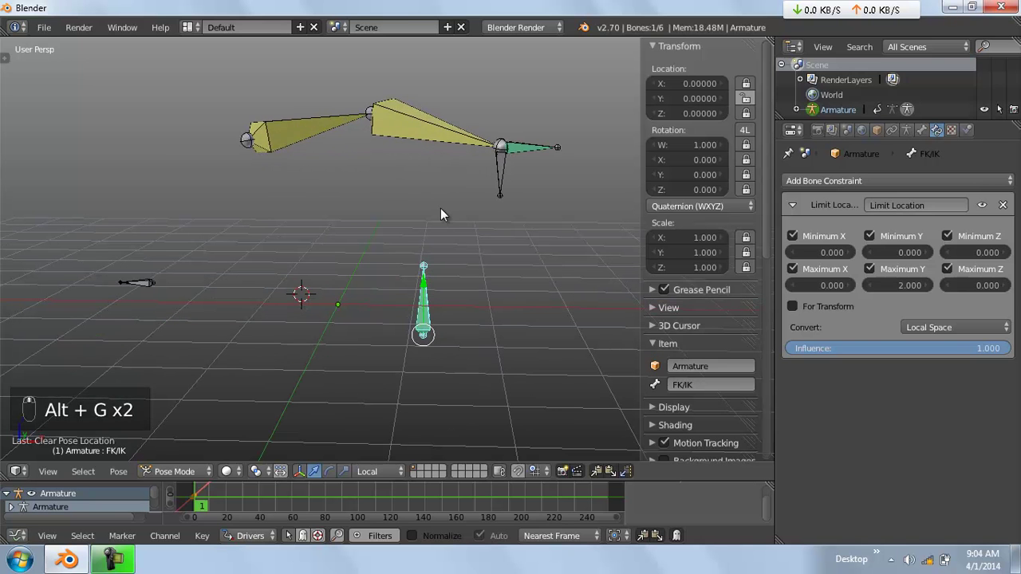
Clear the rotation and location of all bones to restore the rest pose, and deselect everything
key("a")
key("a")
key("a")
key("alt+e")
key("alt+r")
key("alt+g")
key("alt+g")
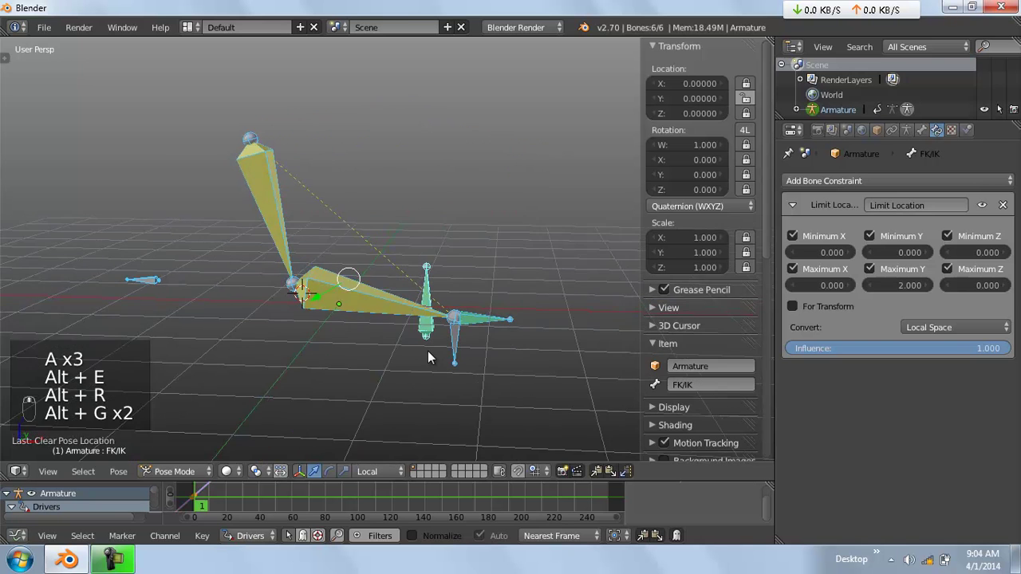
key("a")
Test IK posing by moving the IK target bone (Bone.003) upward to a Y location of about -2.08 and rotating it
middle_click_drag(436, 341, 477, 347)
right_click_drag(477, 353, 472, 160)
key("r")
key("r")
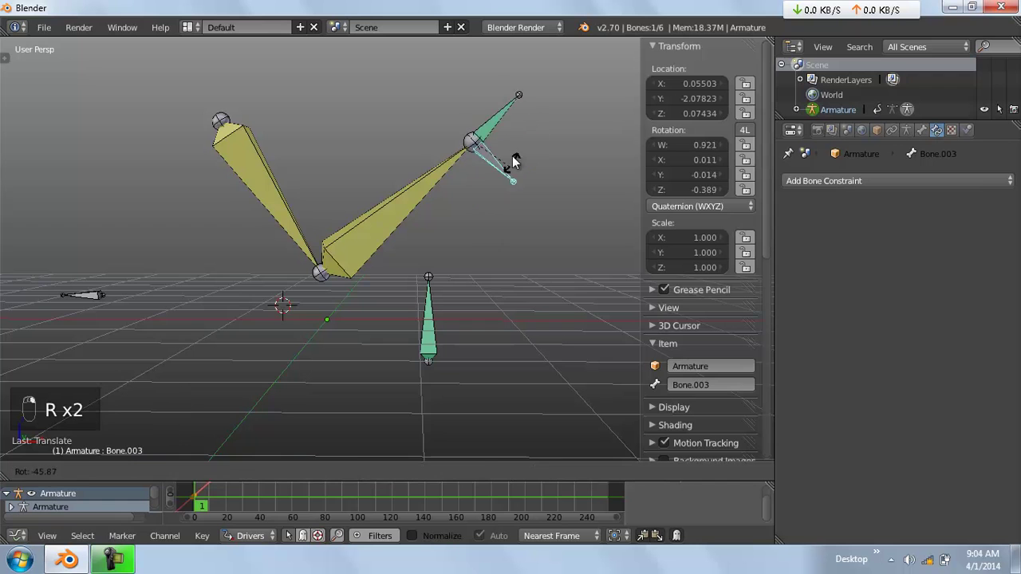
left_click(481, 184)
middle_click_drag(481, 184, 415, 207)
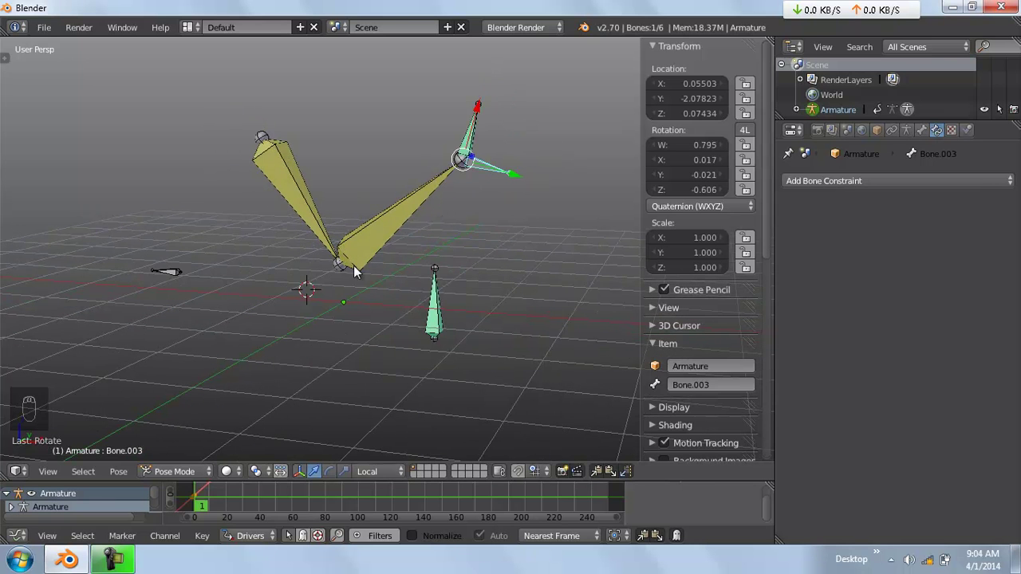
middle_click_drag(444, 264, 483, 276)
key("r")
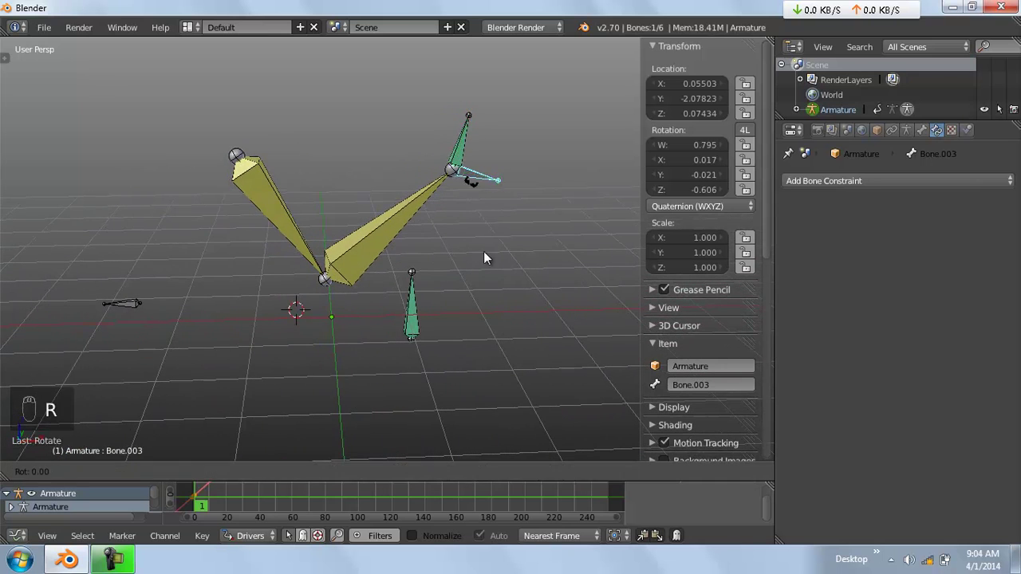
right_click(482, 209)
Rotate the IK target bone (Bone.003) until it points roughly straight down, to test how the end bone follows
middle_click_drag(474, 164, 431, 241)
scroll(441, 177, "up", 2)
middle_click_drag(307, 316, 328, 292)
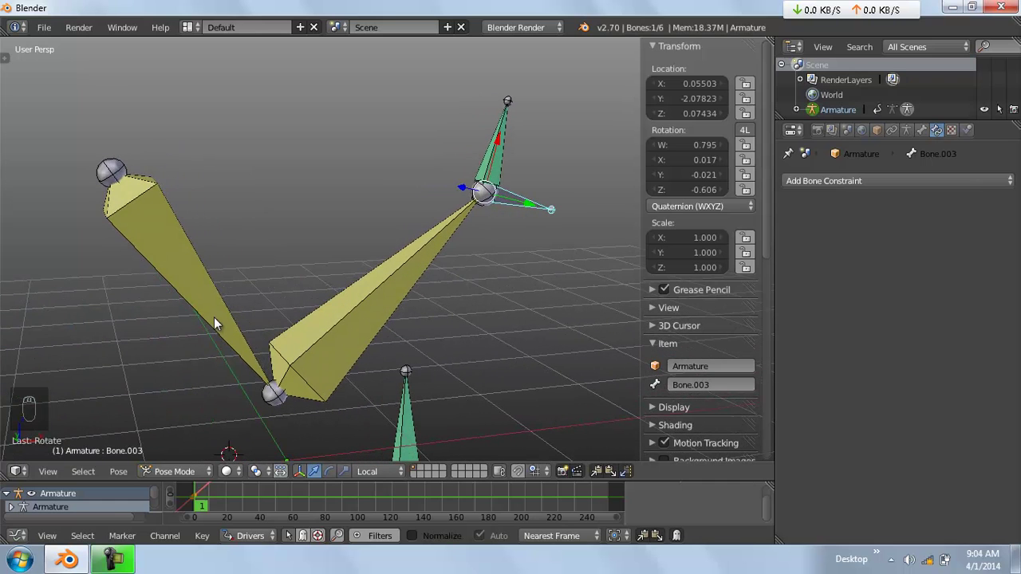
middle_click_drag(422, 325, 373, 300)
key("r")
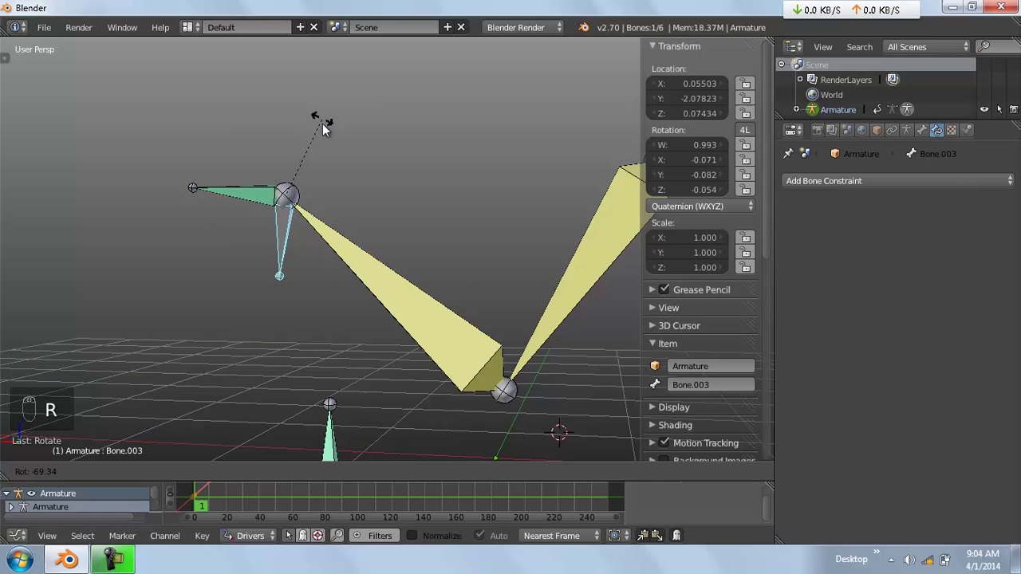